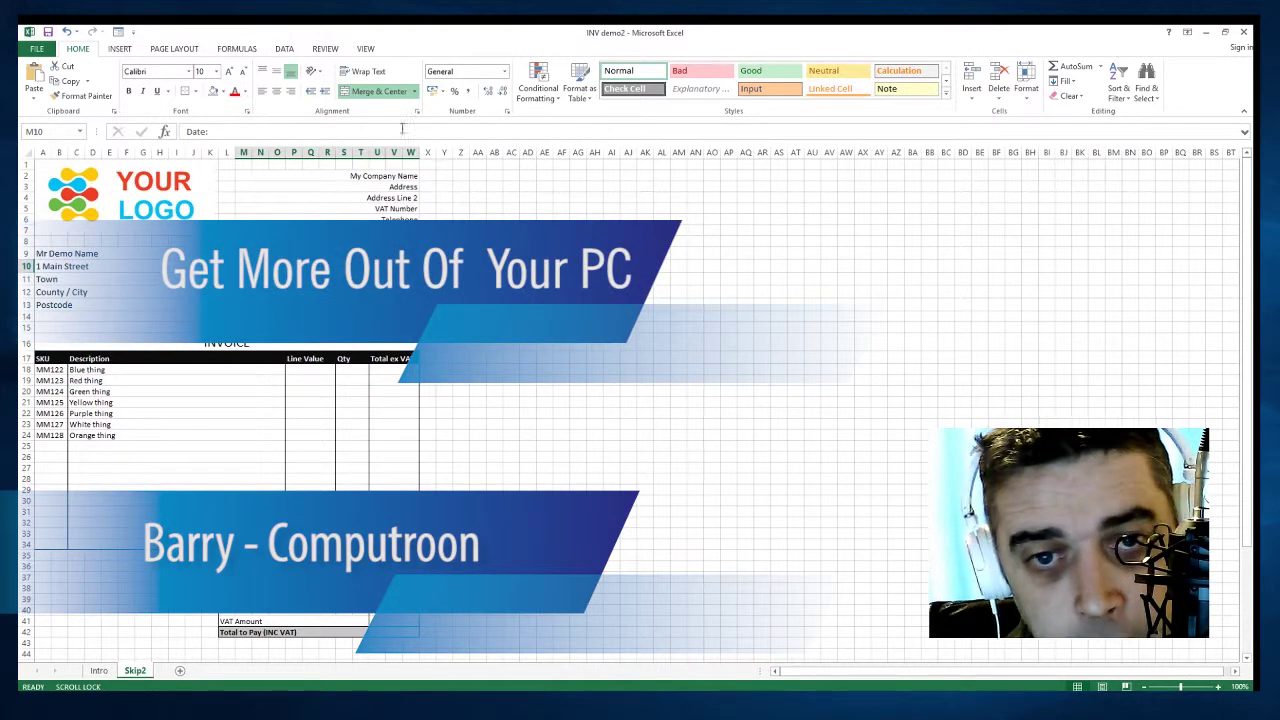
Review the company name, address and Red/White thing line-item cells.
left_click(356, 187)
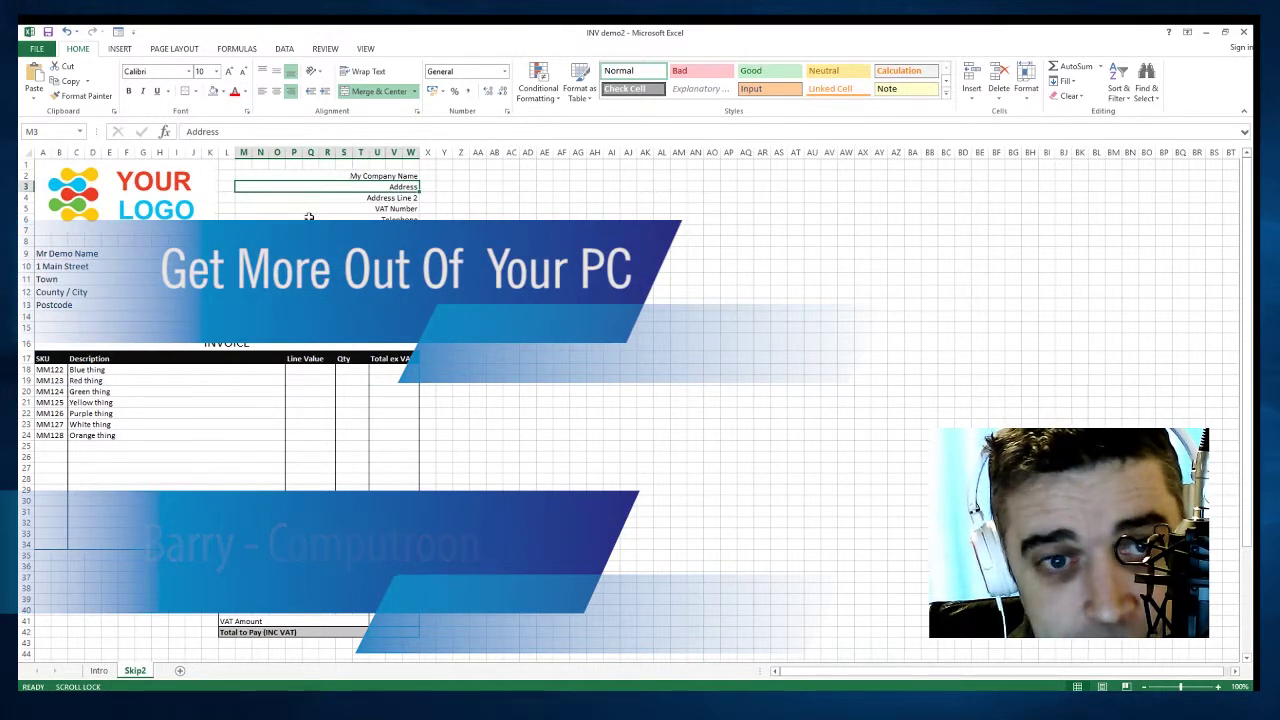
left_click(194, 380)
left_click(178, 422)
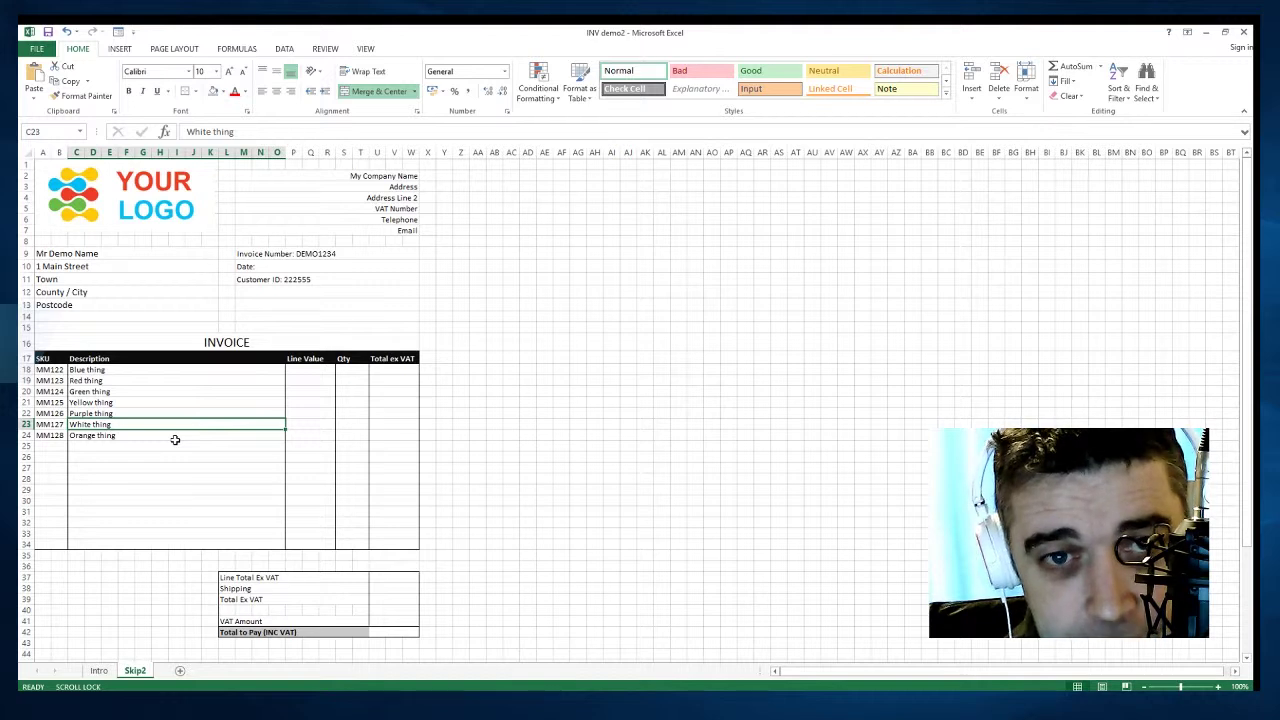
left_click(317, 198)
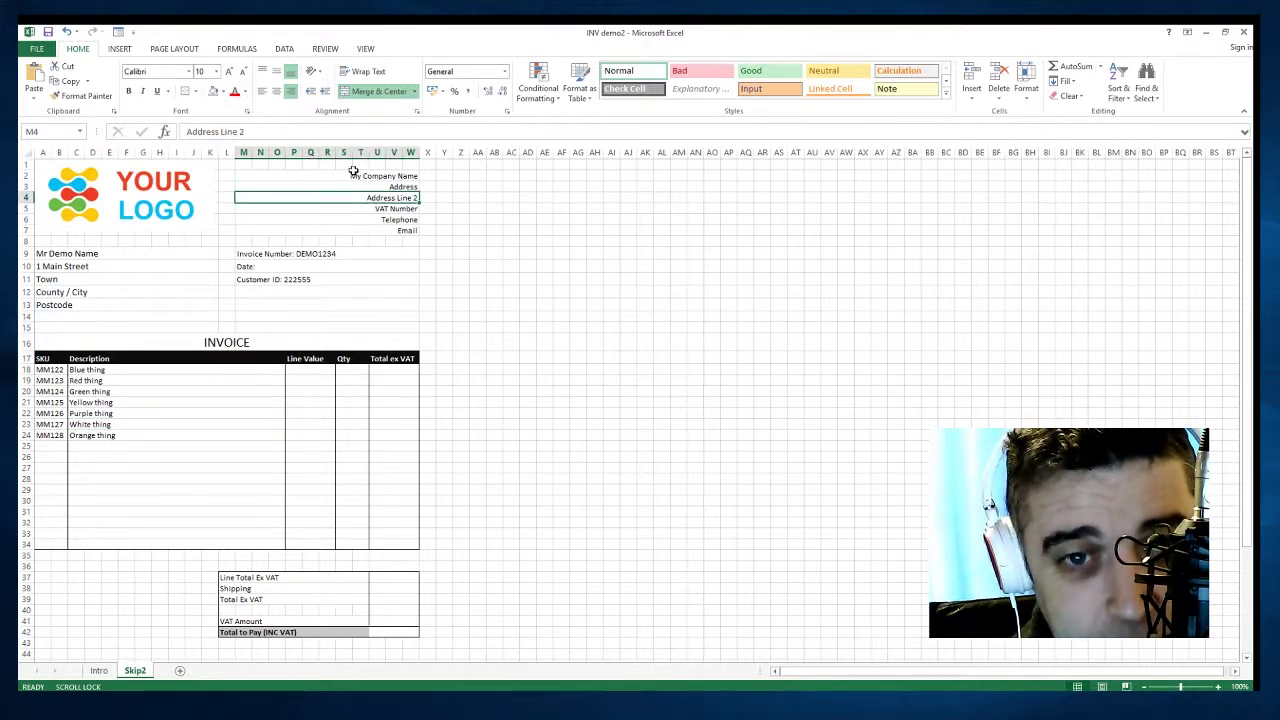
left_click(352, 176)
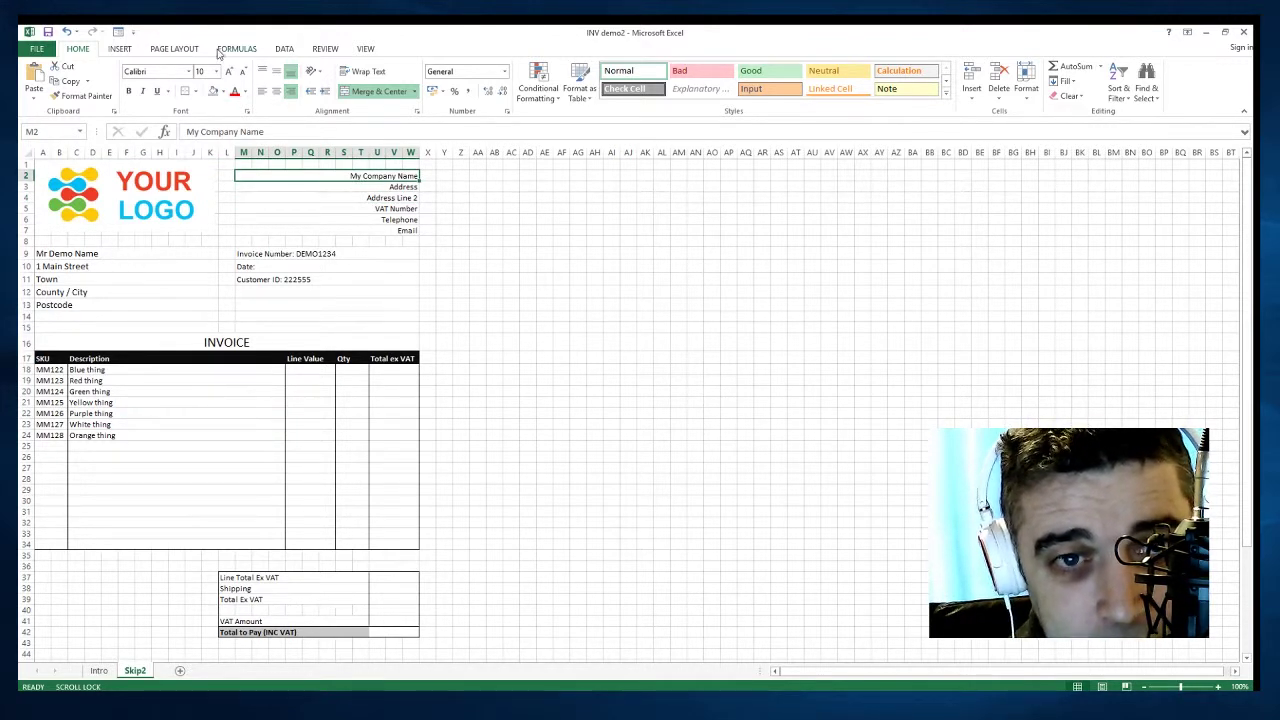
Set the sheet magnification to 200%.
left_click(366, 48)
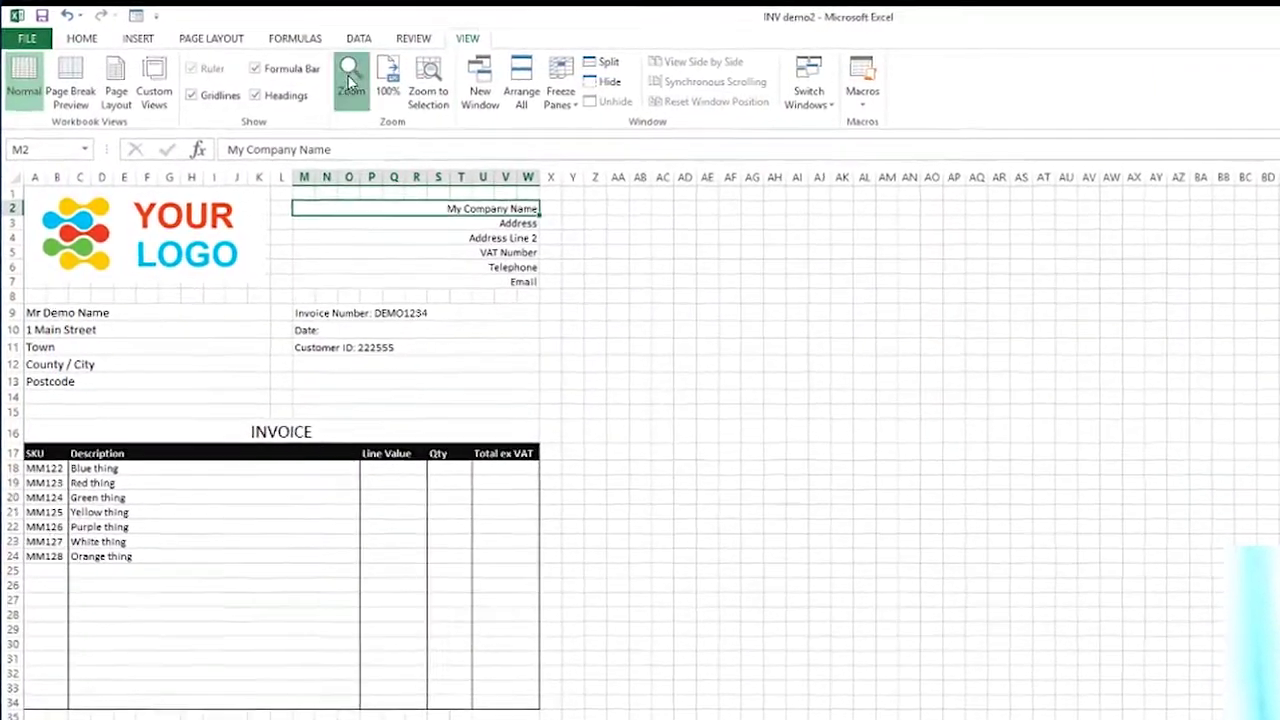
left_click(279, 81)
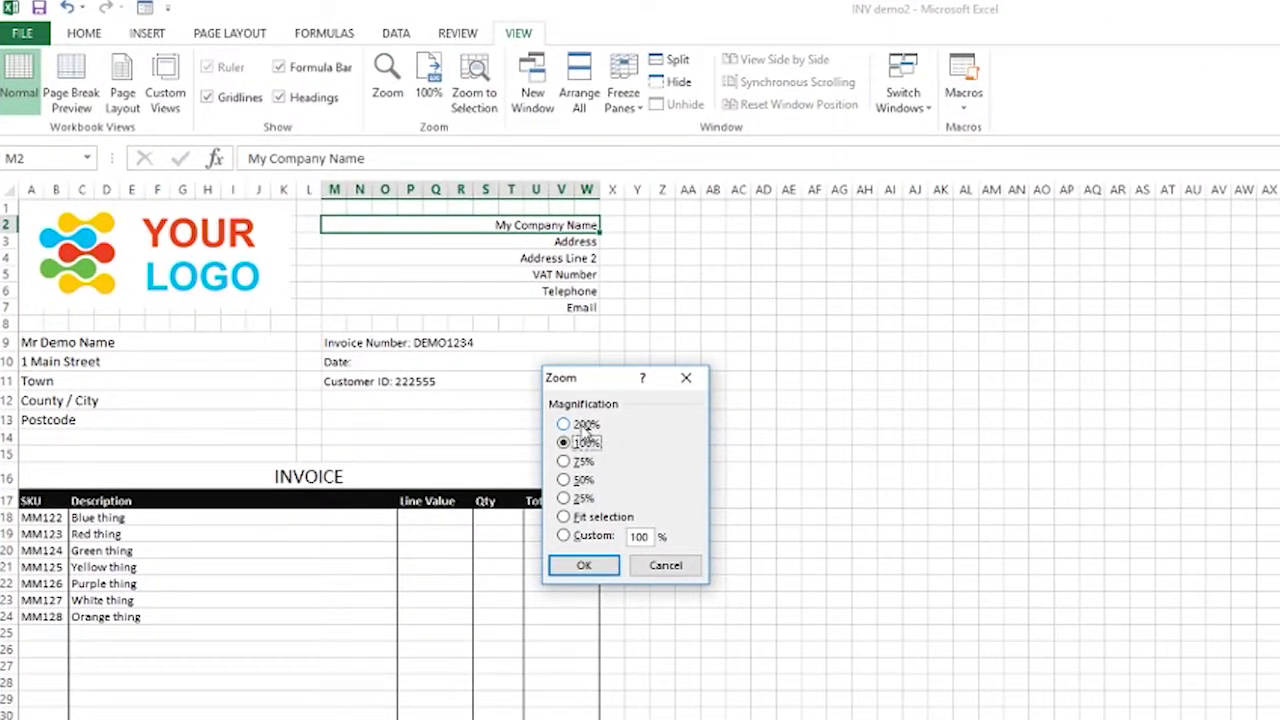
left_click(585, 425)
left_click(584, 565)
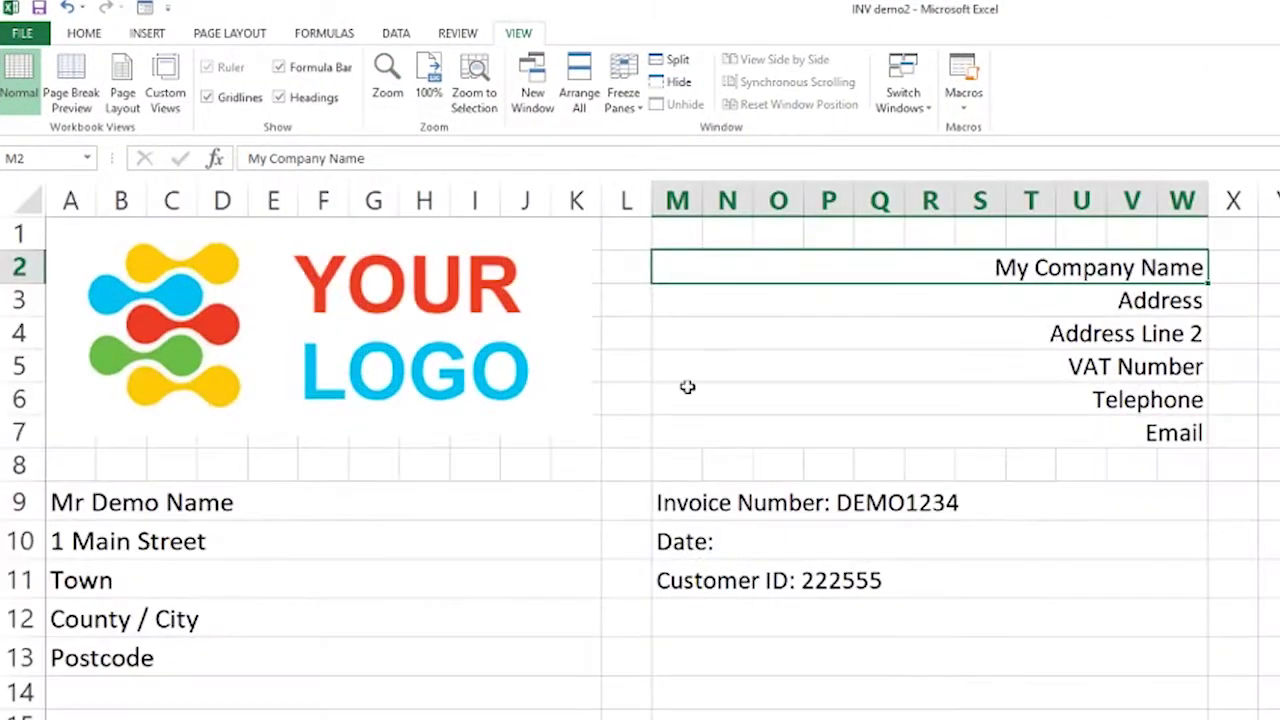
Check the company header and Invoice Number cells, then start editing the Date line in M10.
left_click(914, 324)
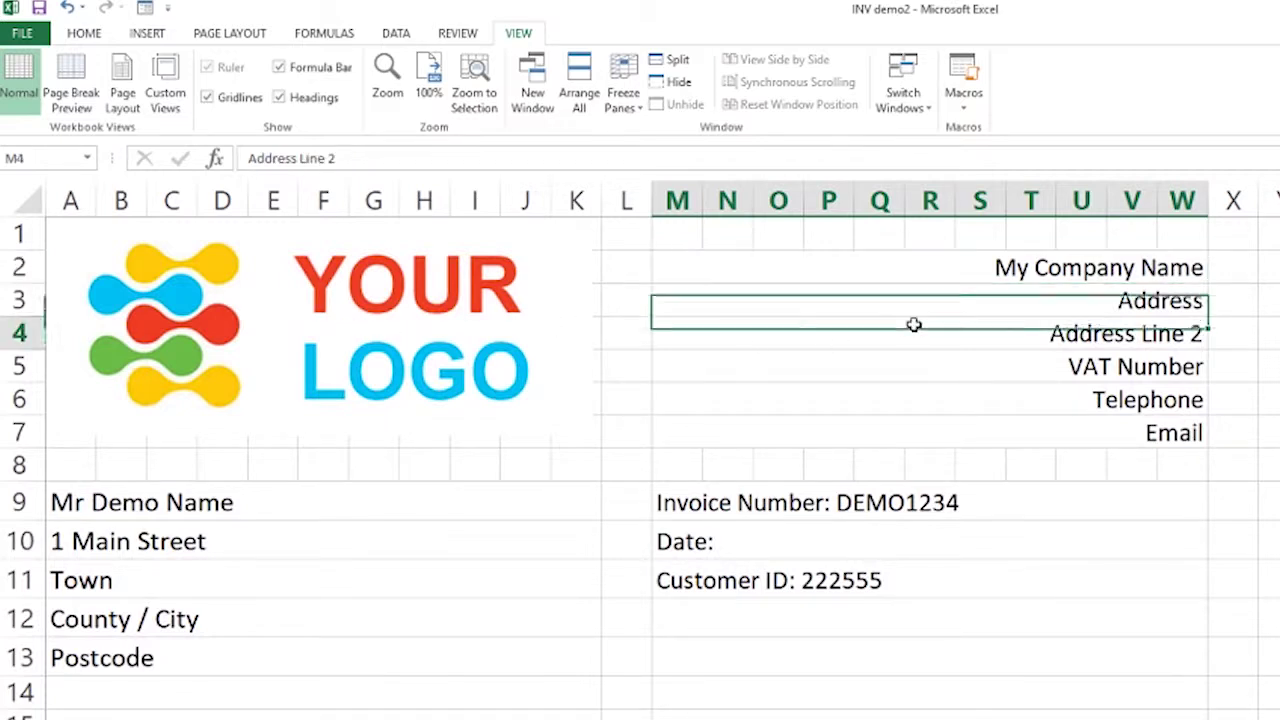
left_click(955, 269)
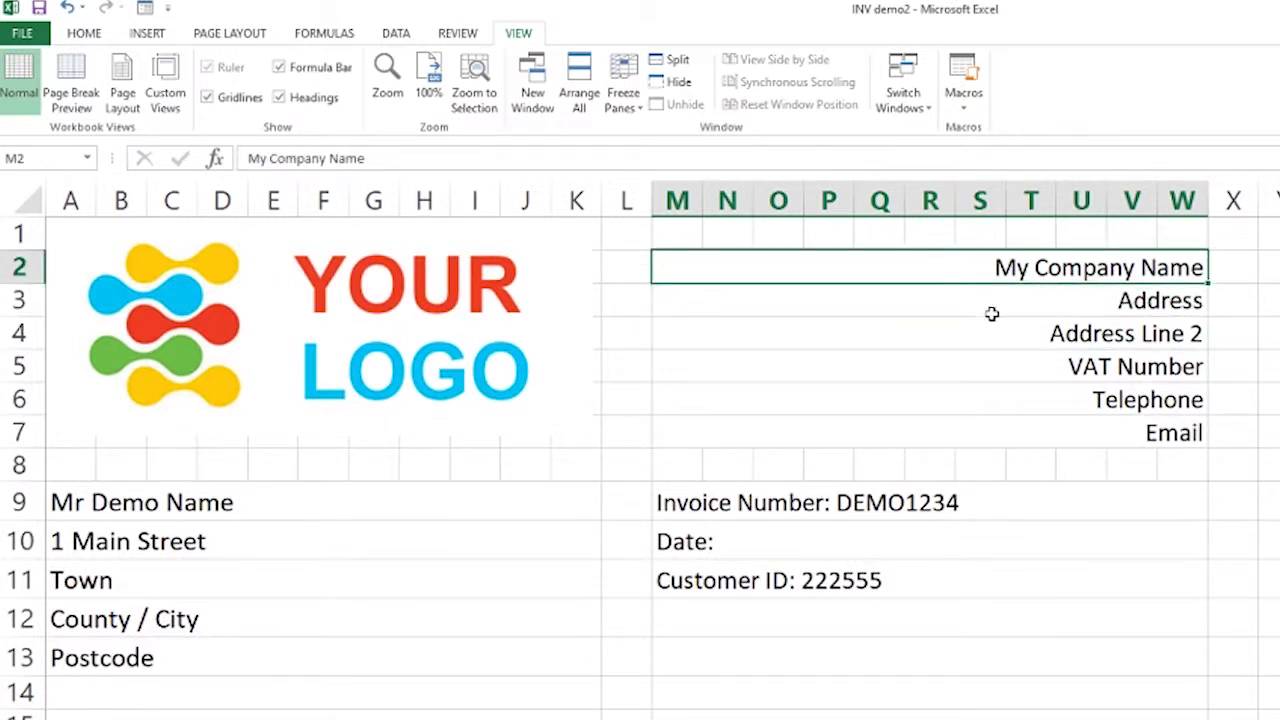
left_click(995, 305)
left_click(1007, 366)
left_click(1012, 404)
left_click(1013, 432)
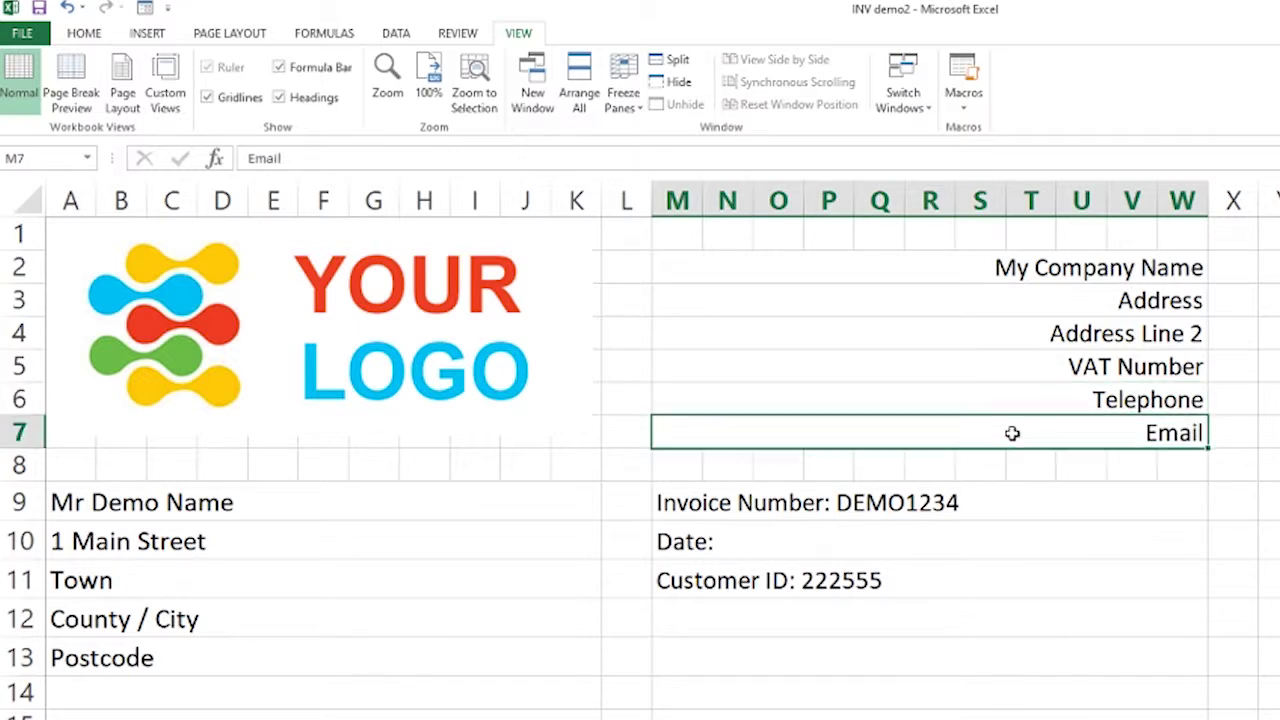
scroll(974, 397, "down", 1)
left_click(885, 392)
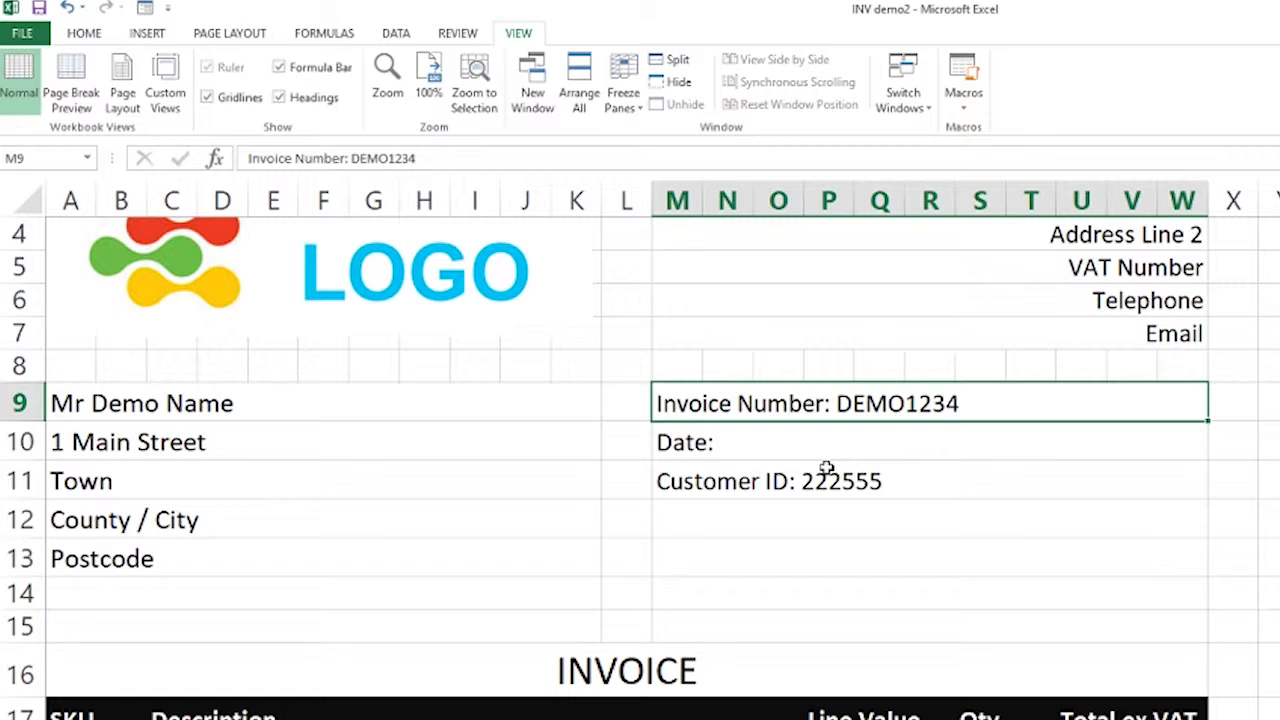
left_click(724, 446)
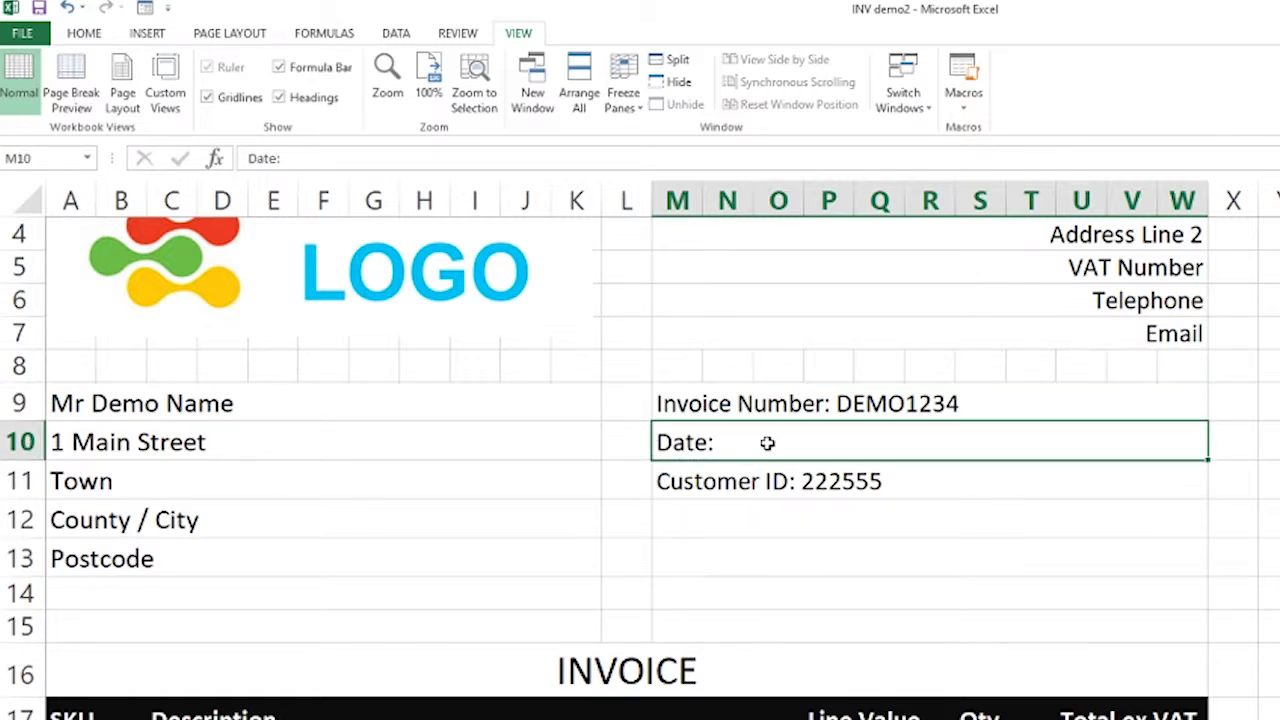
double_click(763, 444)
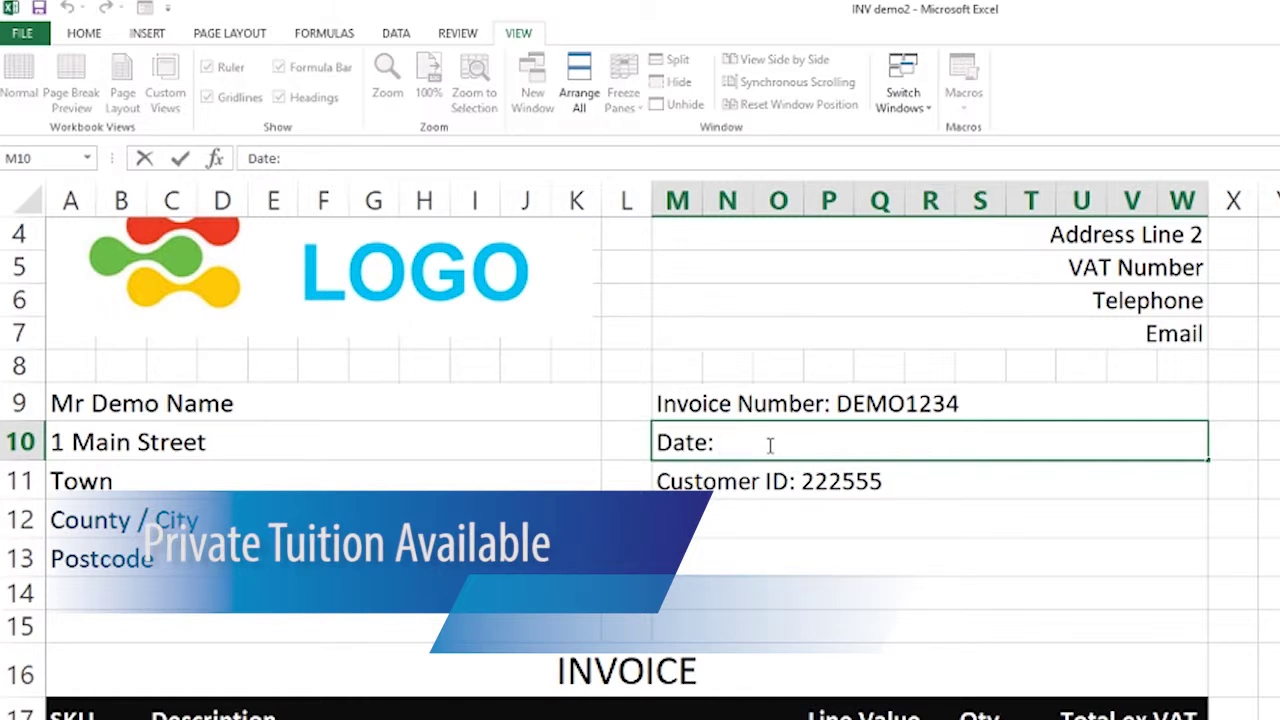
Insert today's date, 15/01/2018, after 'Date:' in M10 and test the shortcut in Z8.
key("ctrl+semicolon")
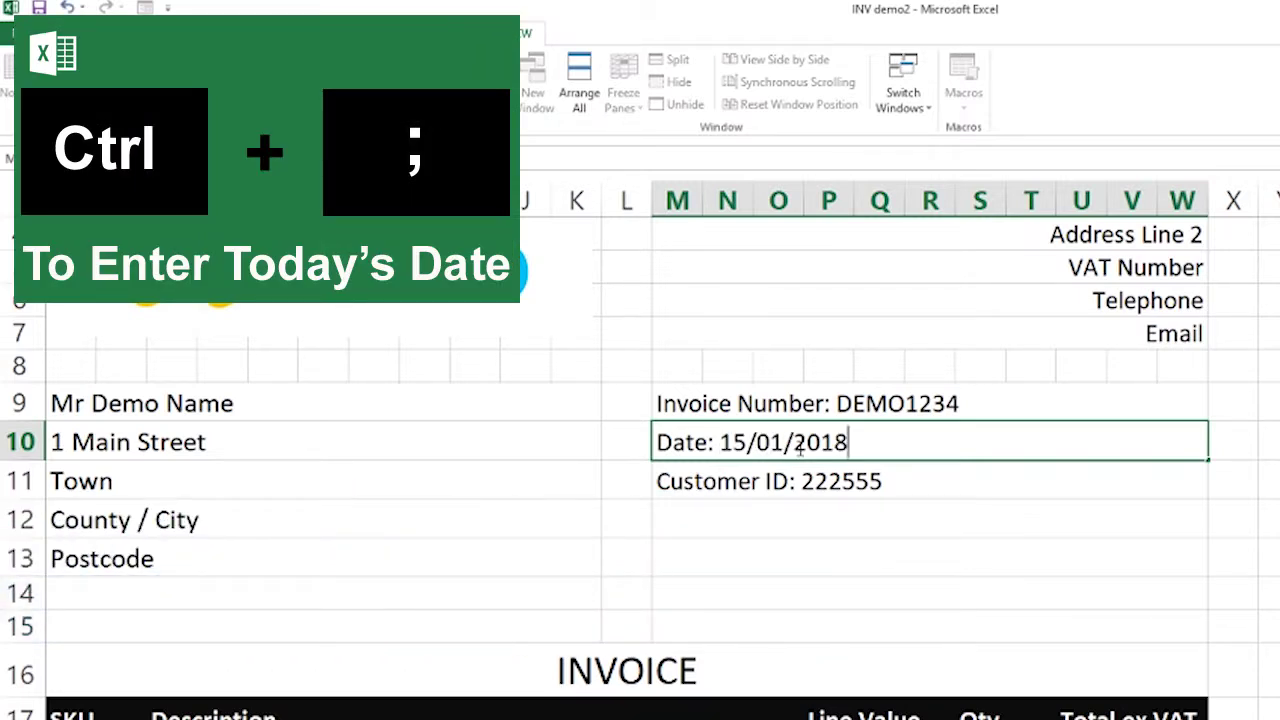
left_click(70, 366)
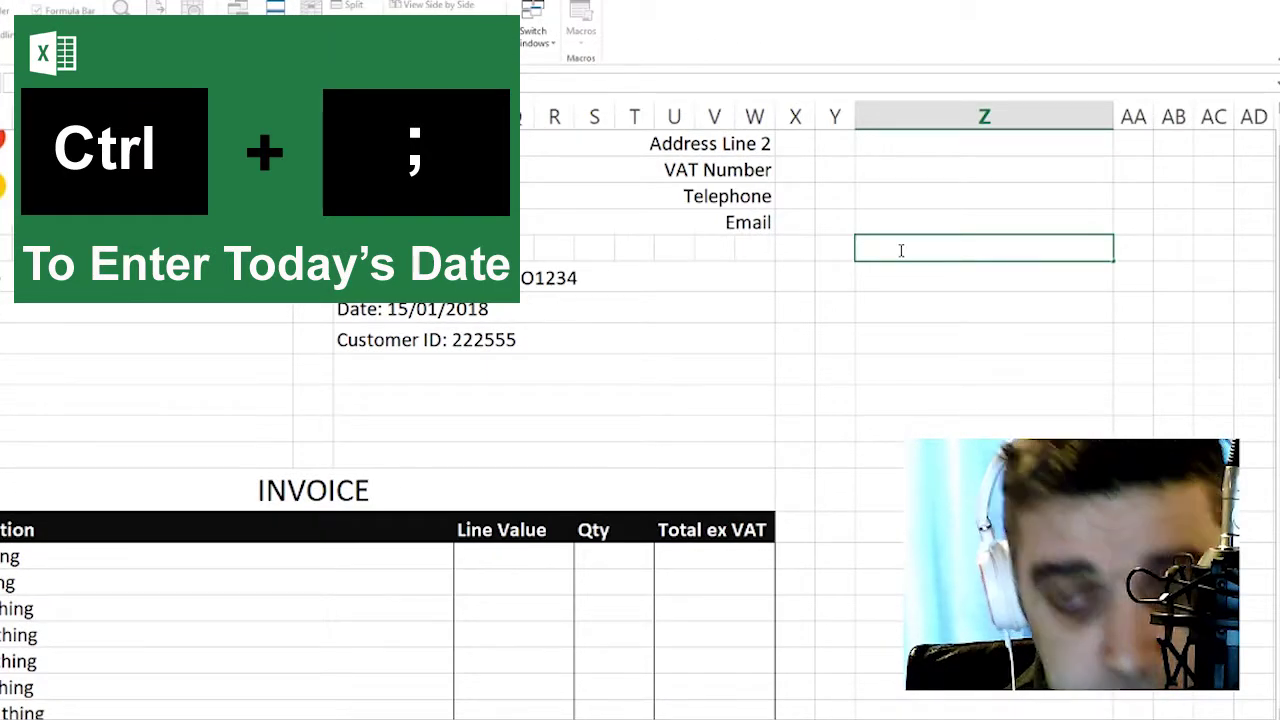
key("ctrl+semicolon")
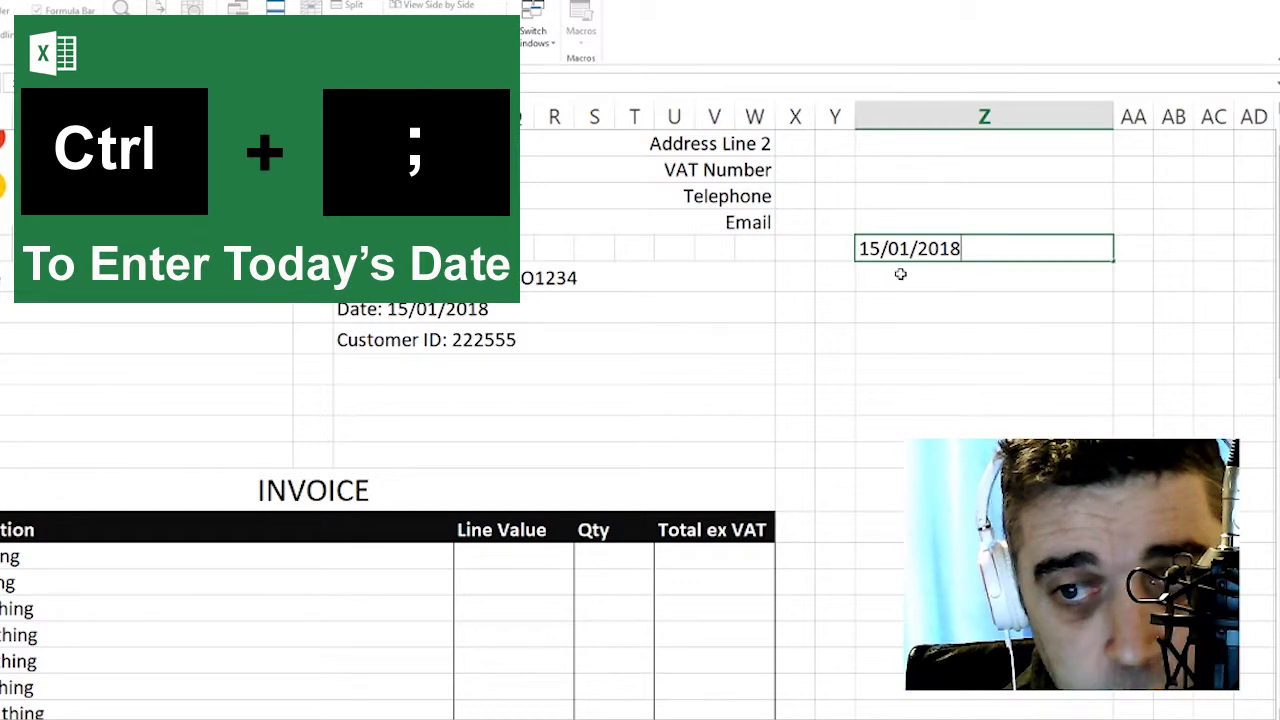
left_click(900, 274)
Clear the test date from Z8 and narrow column Z to about 8.14.
left_click(1034, 249)
key("Delete")
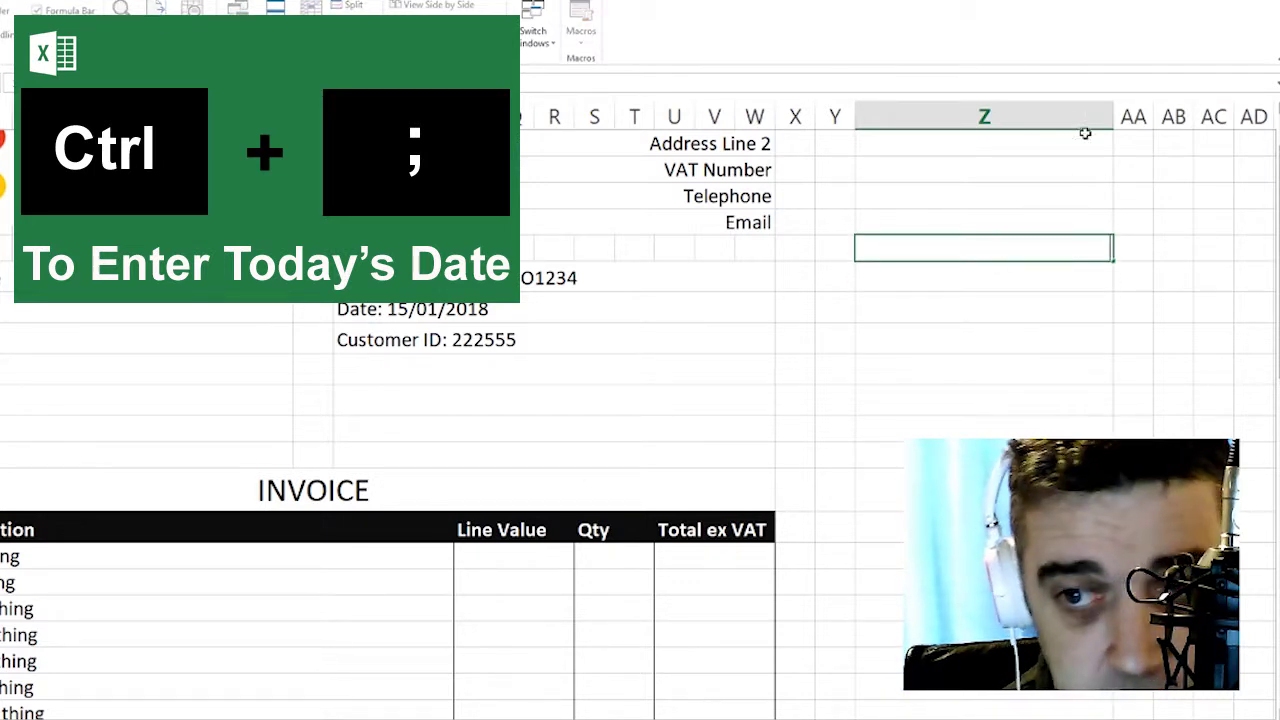
left_click(1060, 114)
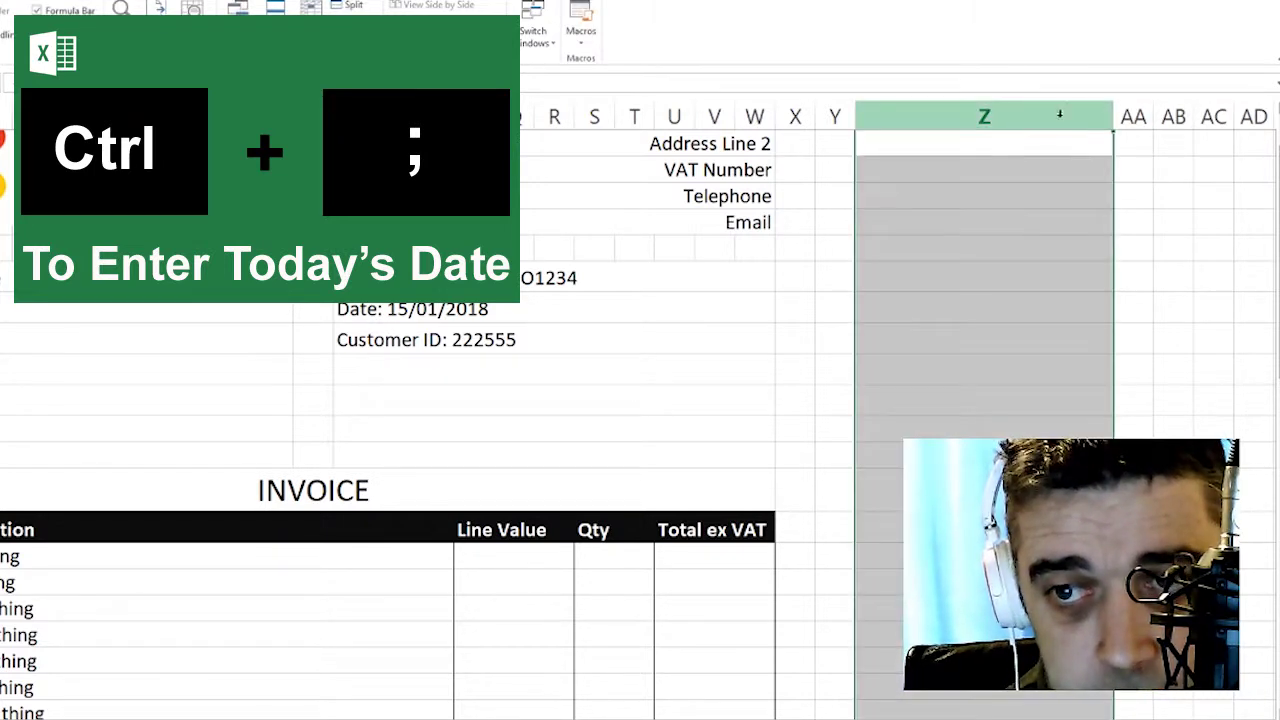
left_click_drag(1112, 117, 937, 117)
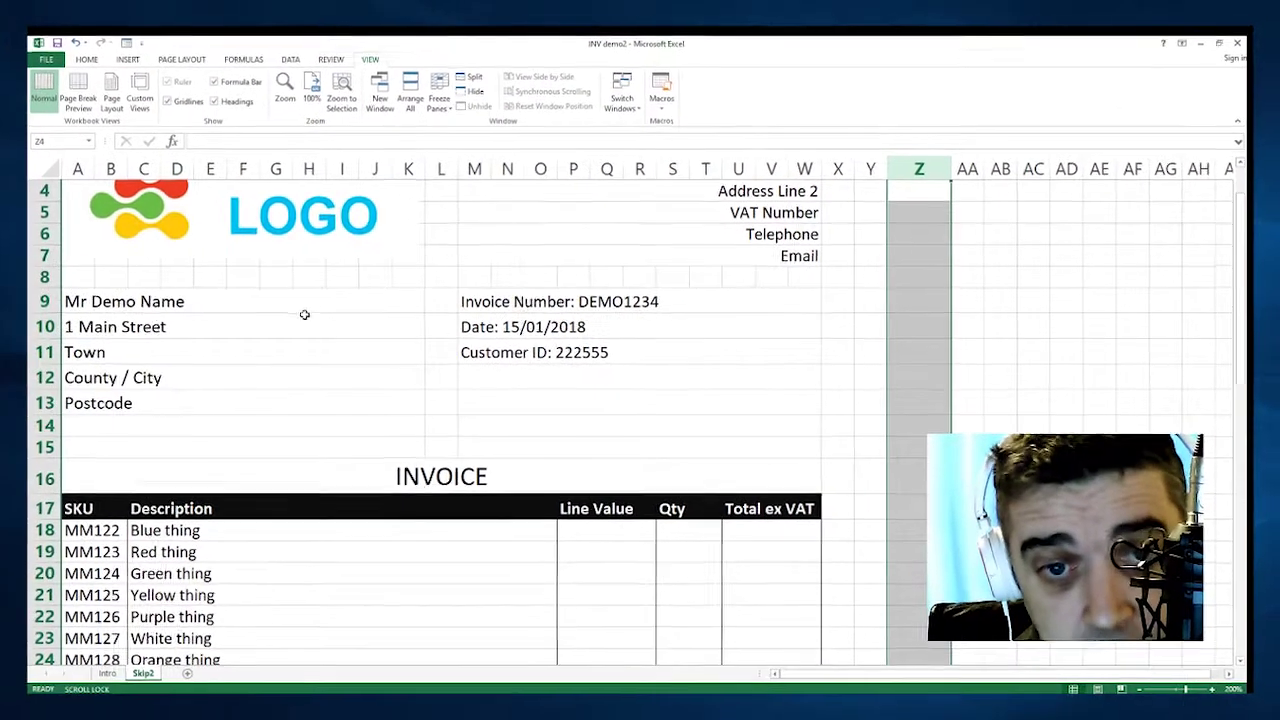
left_click(160, 243)
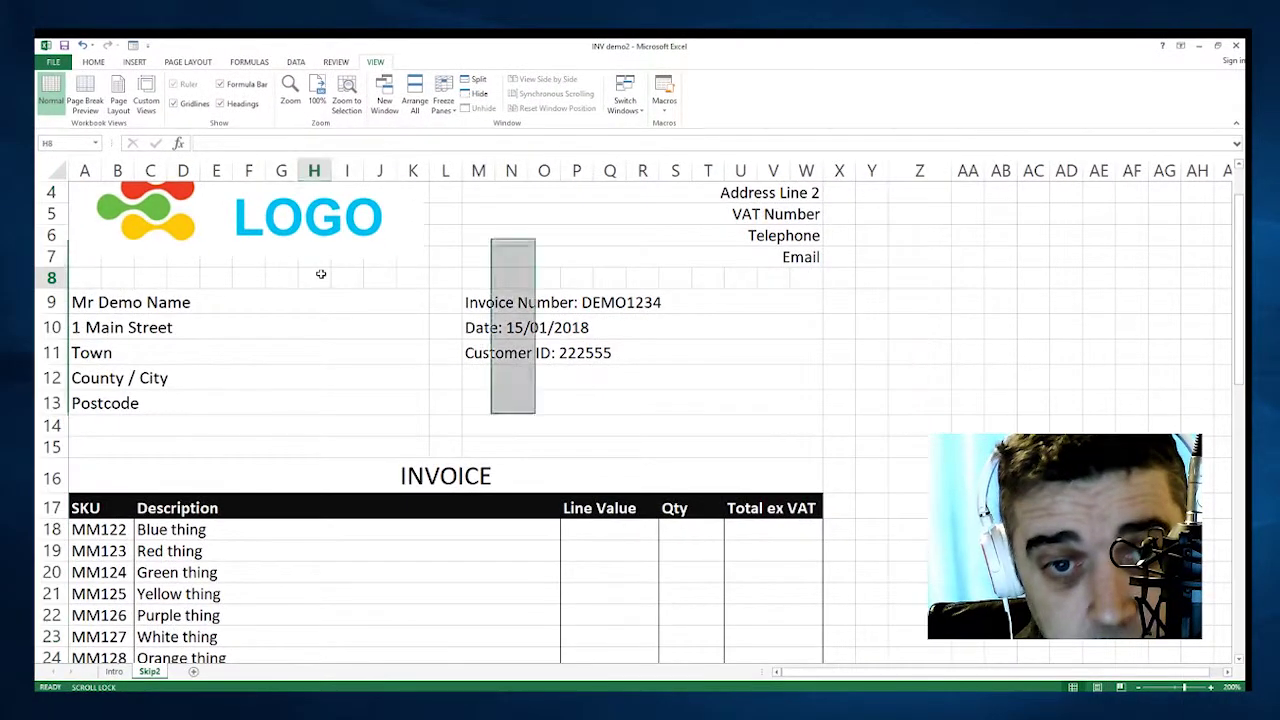
scroll(397, 299, "down", 3)
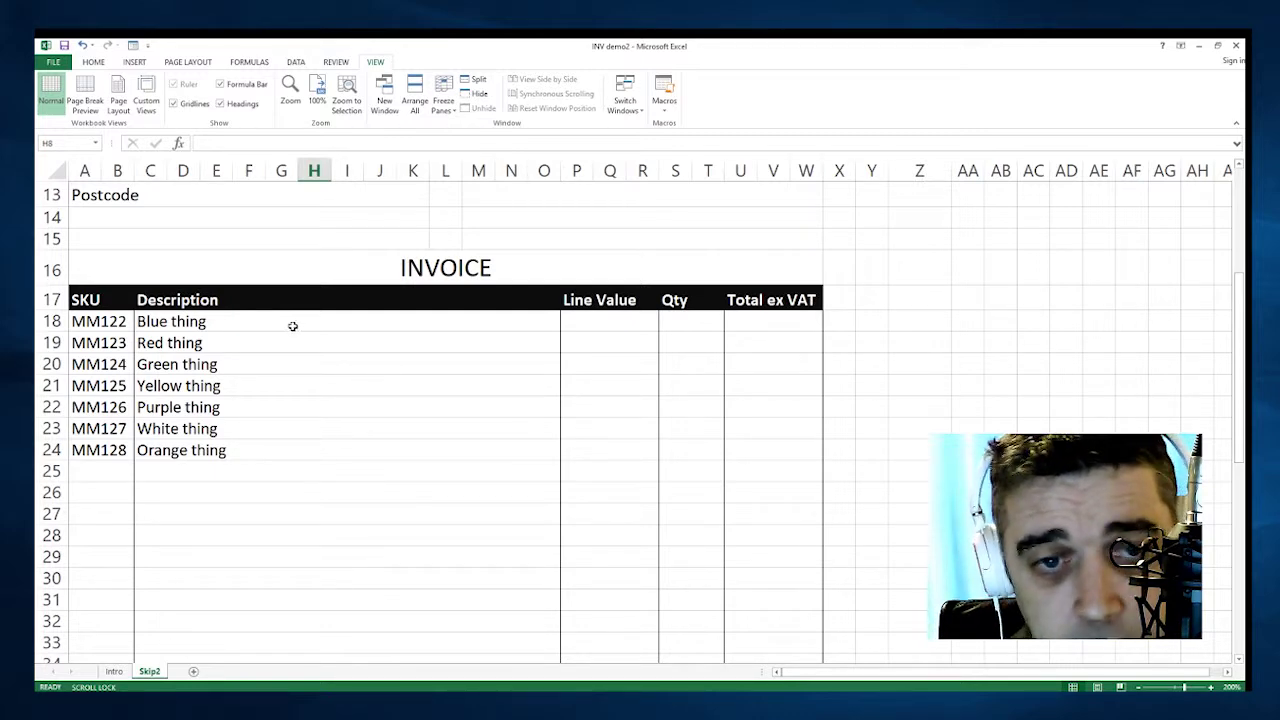
left_click(206, 326)
left_click(214, 364)
left_click(240, 386)
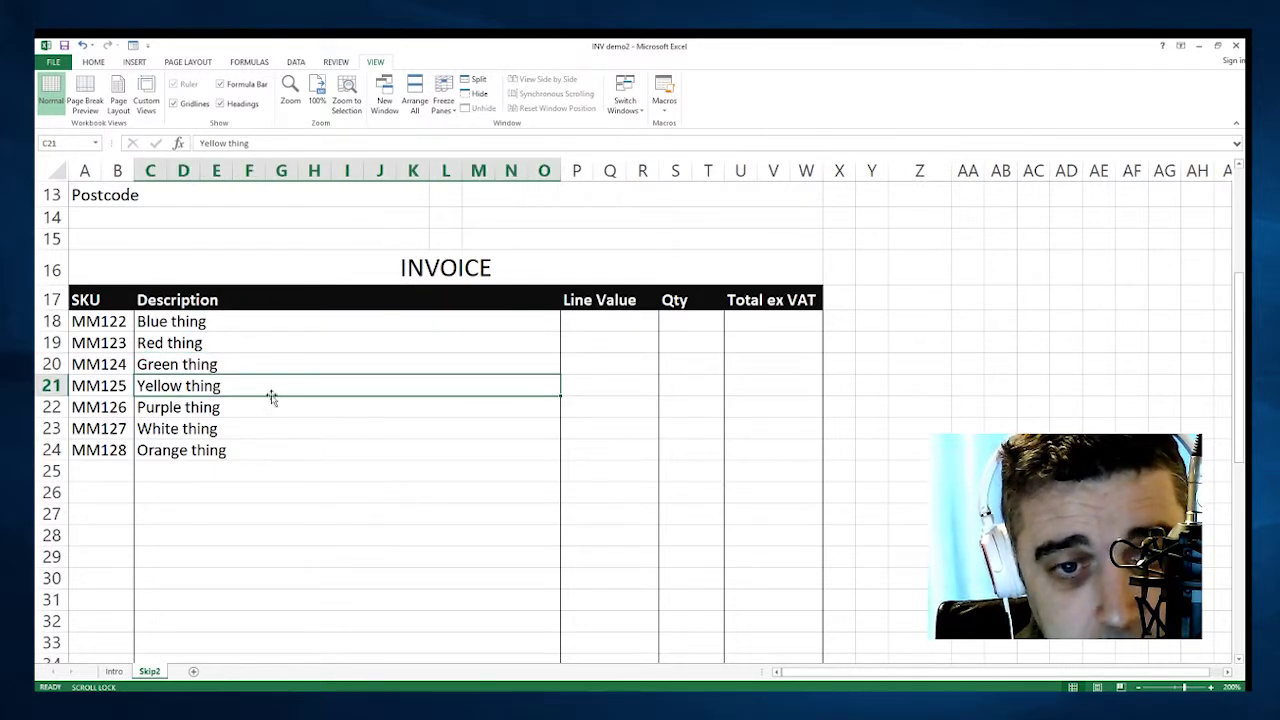
scroll(280, 394, "up", 4)
scroll(285, 400, "down", 1)
scroll(286, 403, "up", 1)
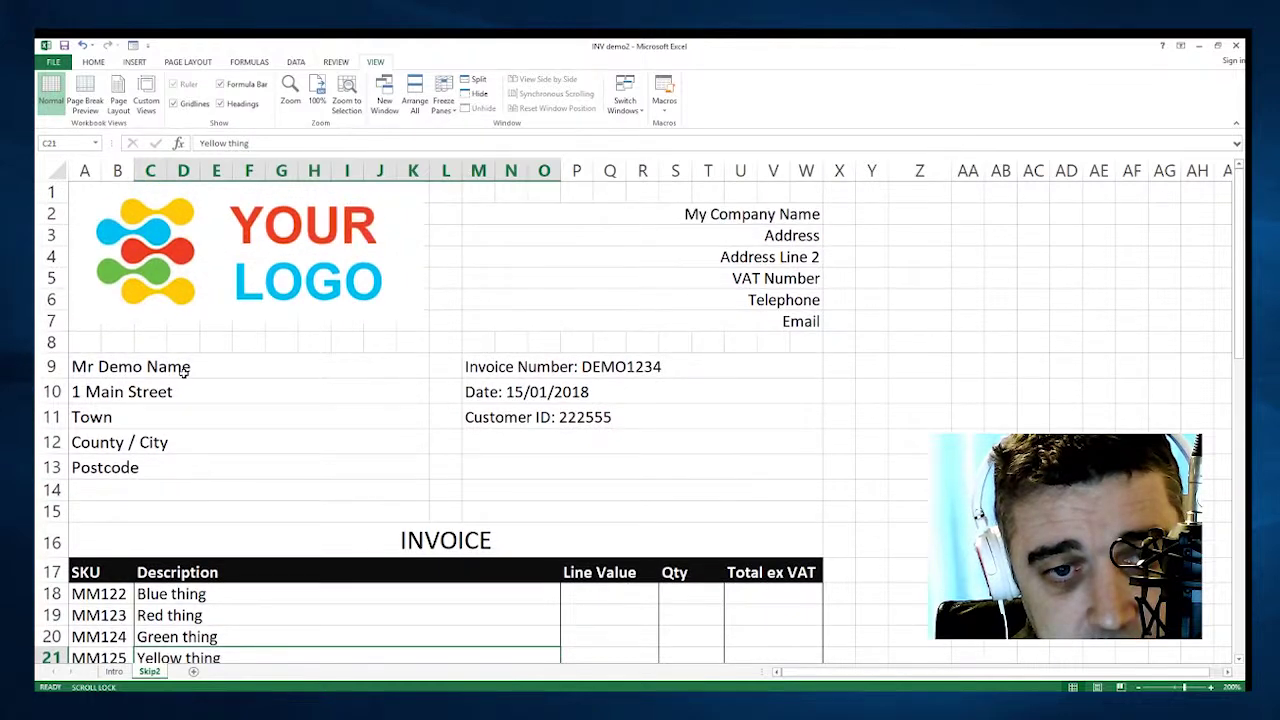
left_click(190, 375)
left_click(198, 427)
left_click(207, 463)
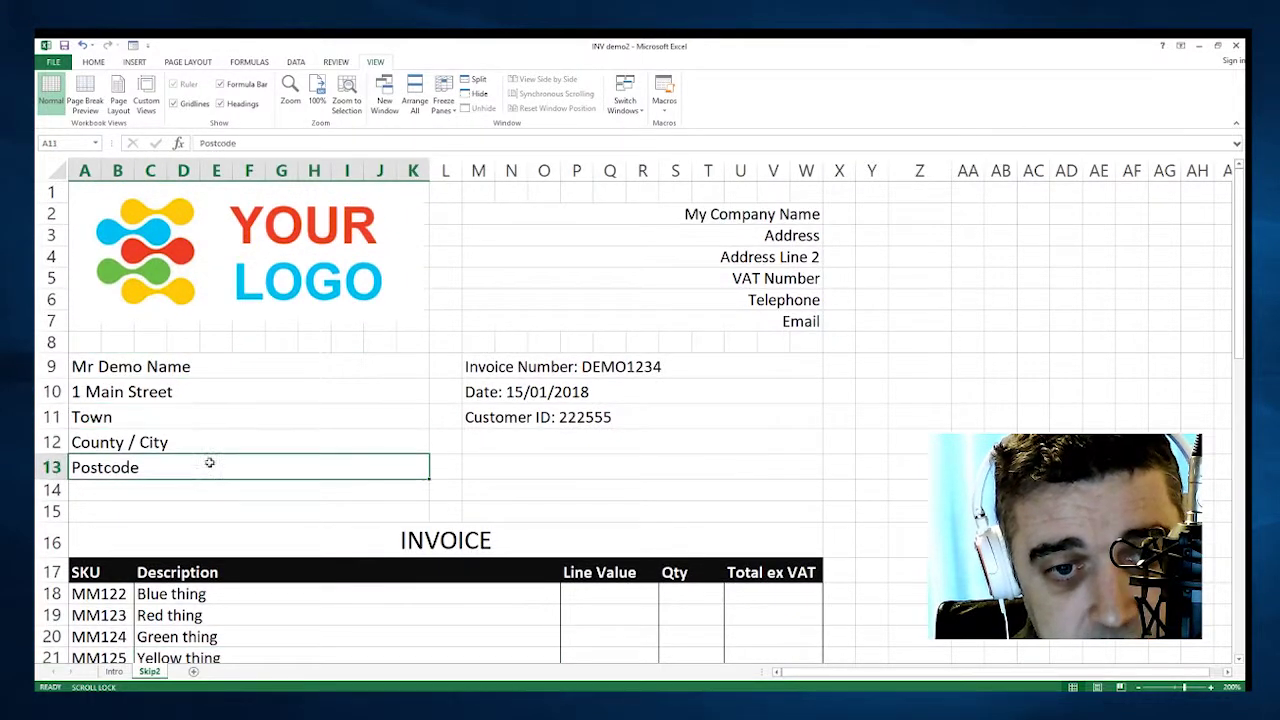
left_click_drag(412, 357, 108, 470)
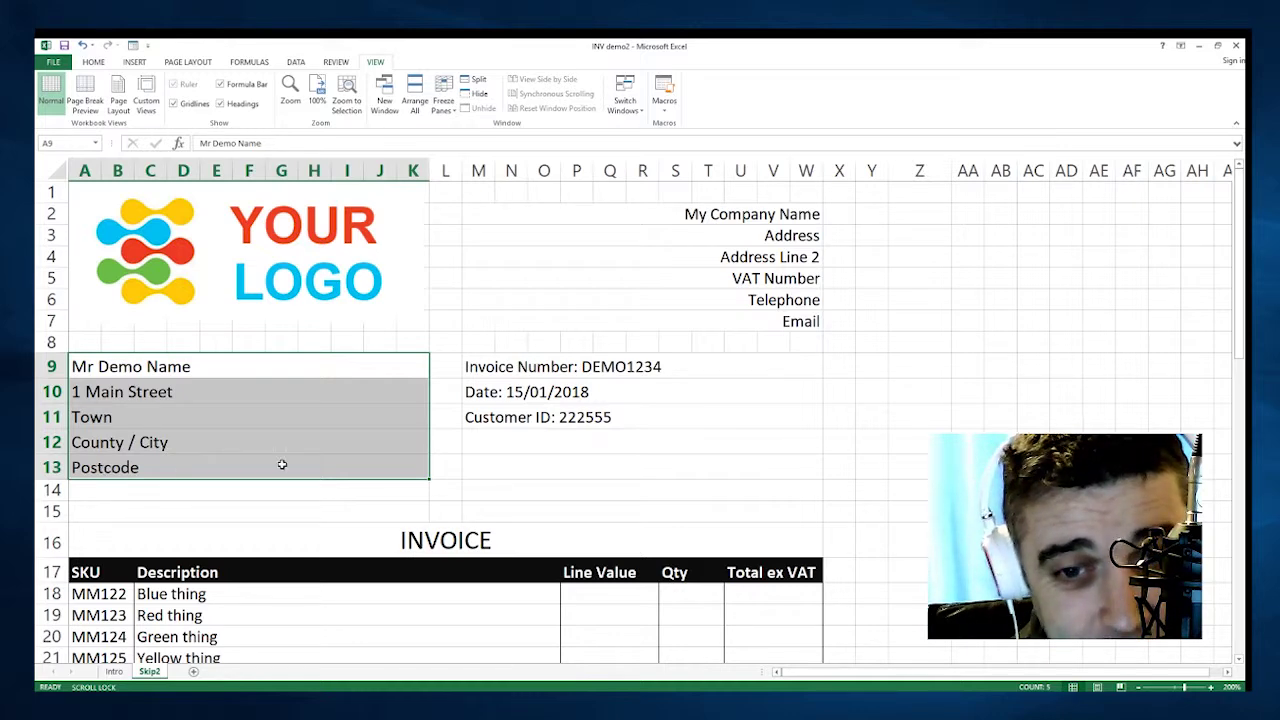
scroll(362, 442, "down", 3)
left_click(614, 397)
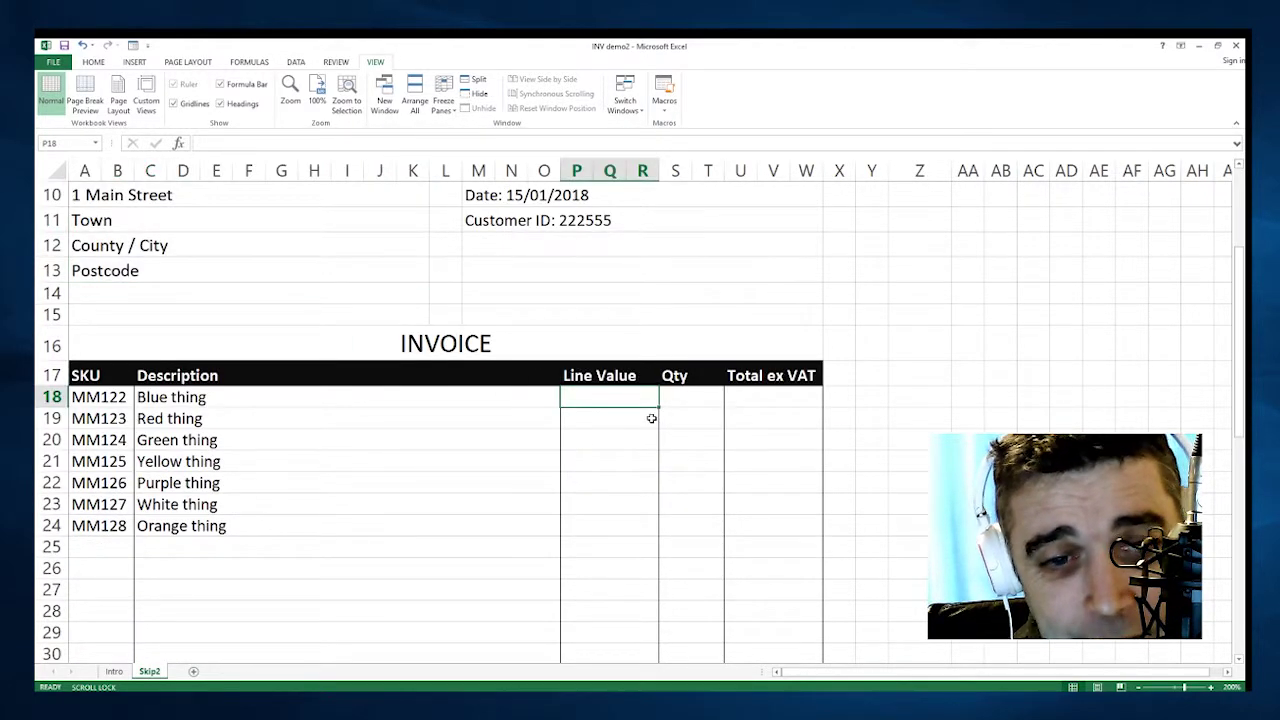
type("2")
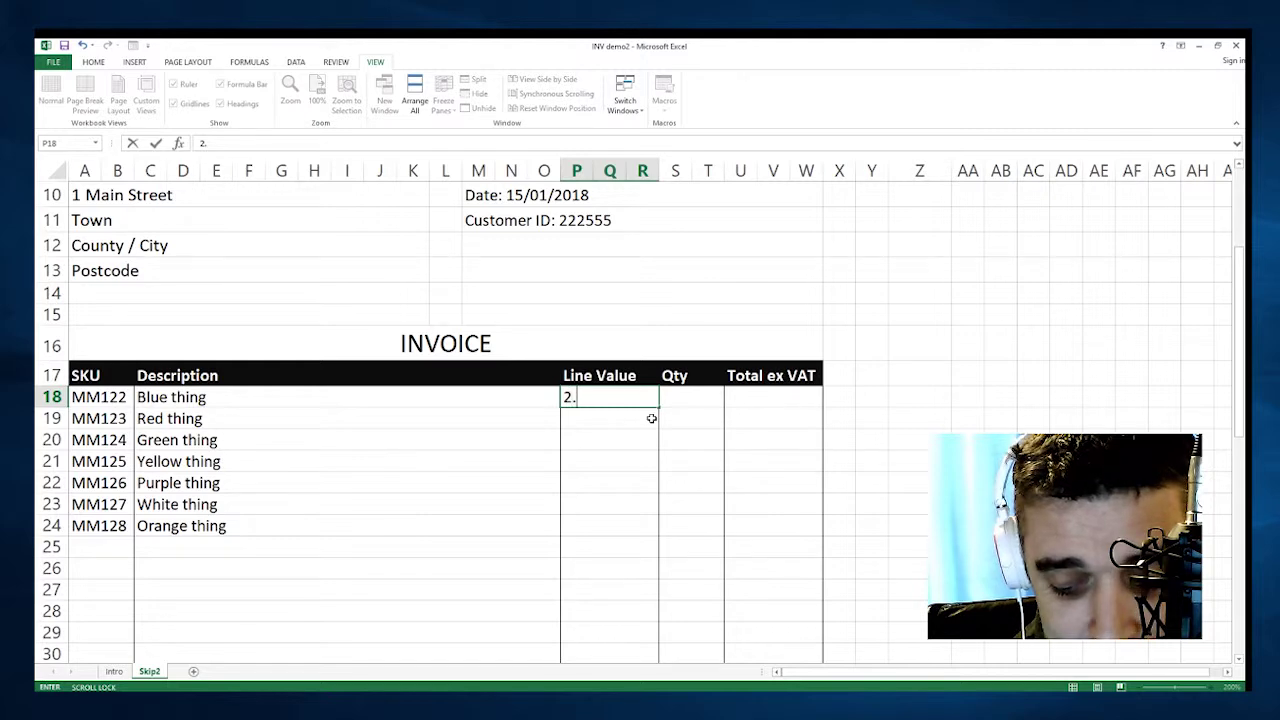
type(".65")
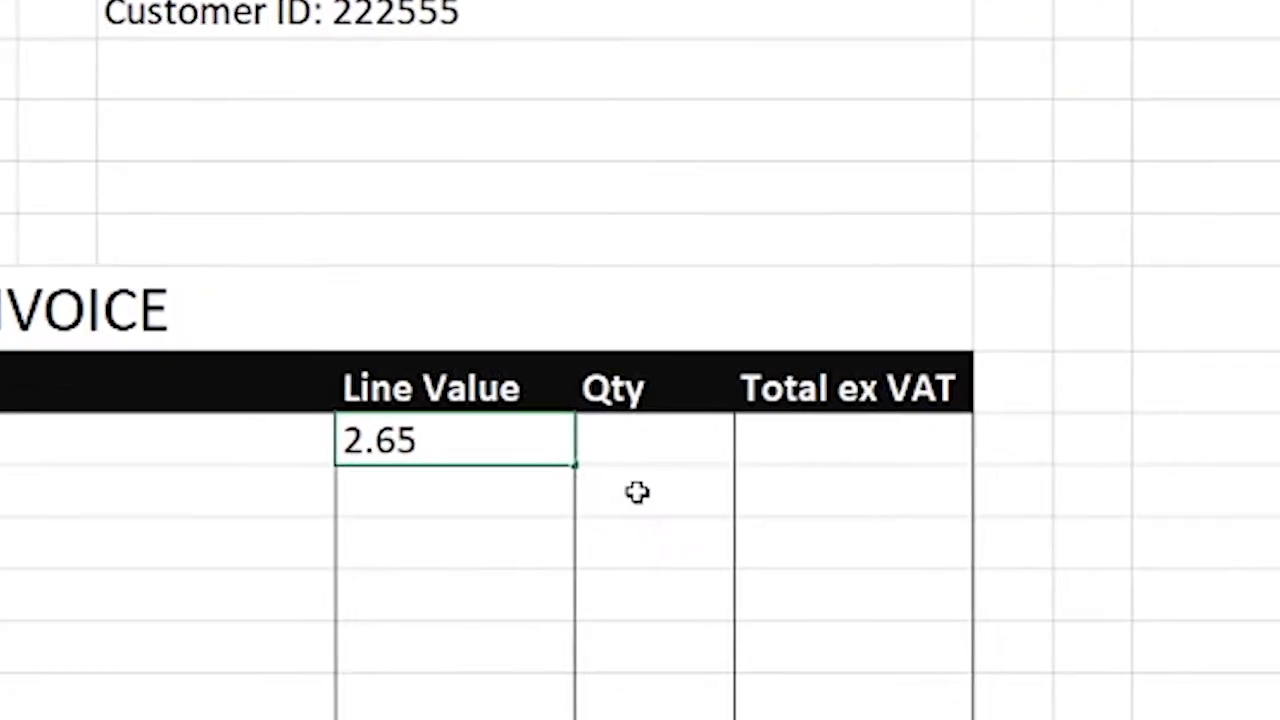
left_click(645, 445)
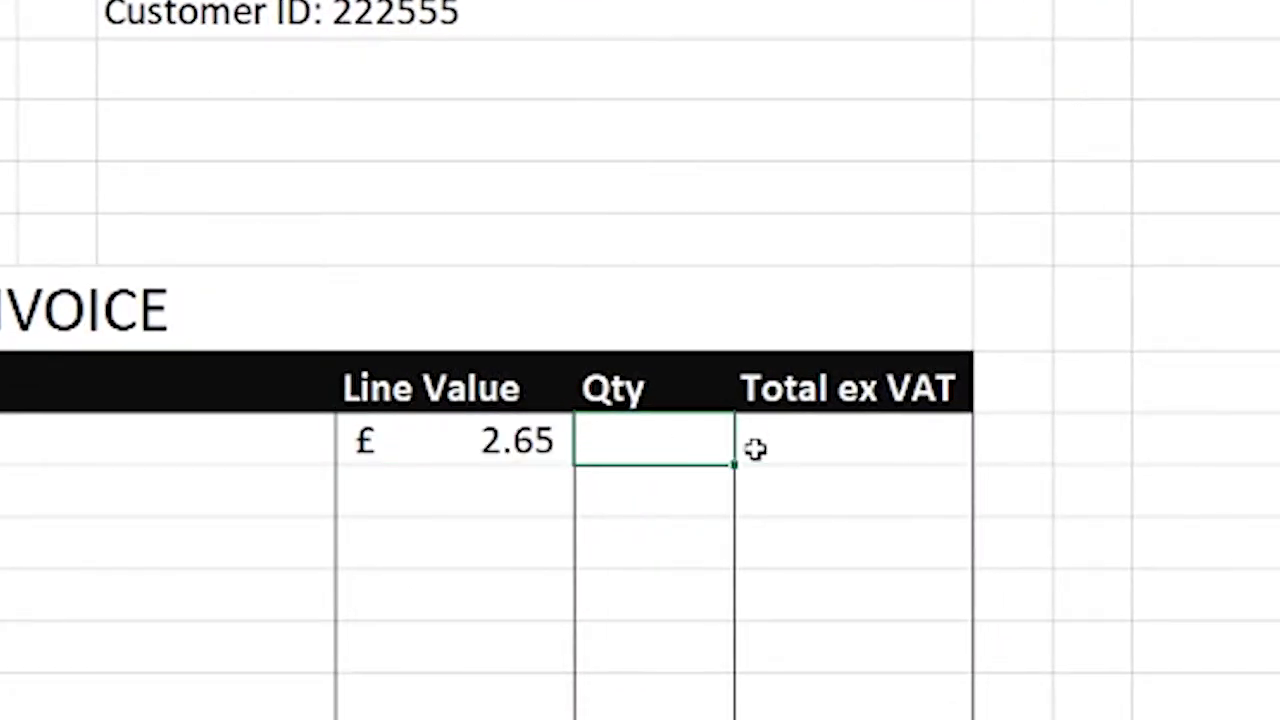
type("1")
left_click(840, 440)
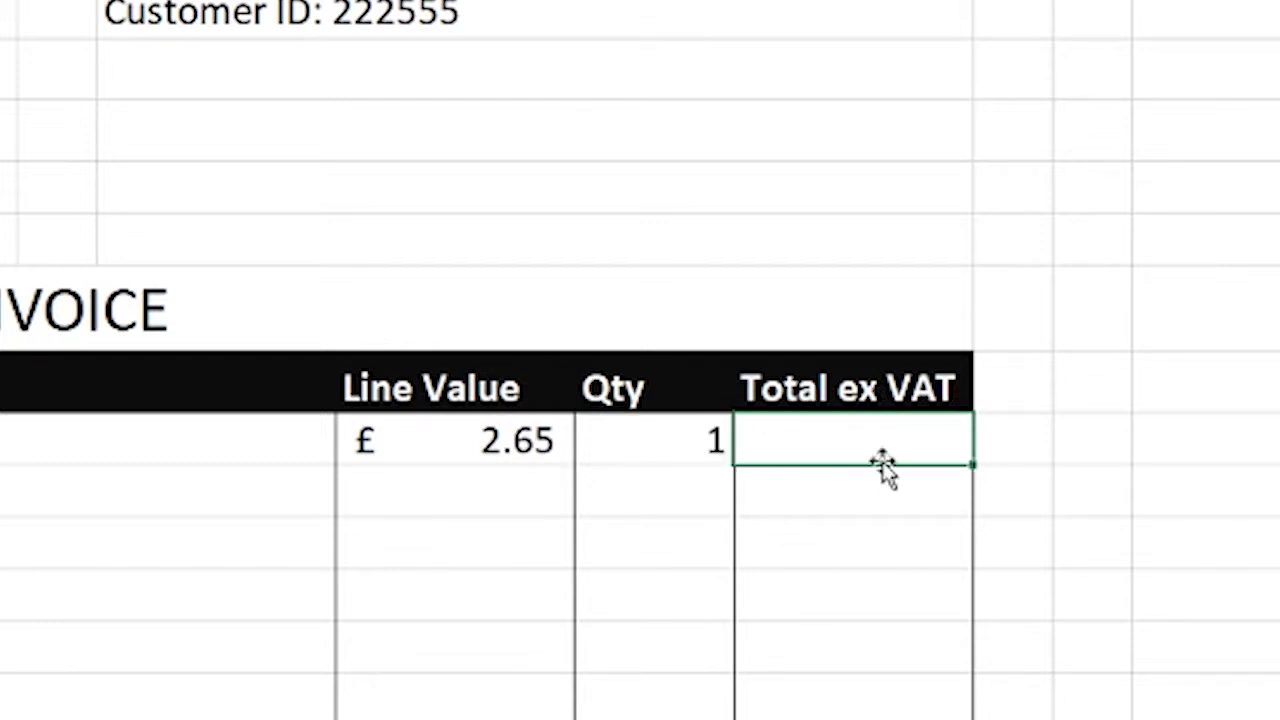
left_click(446, 528)
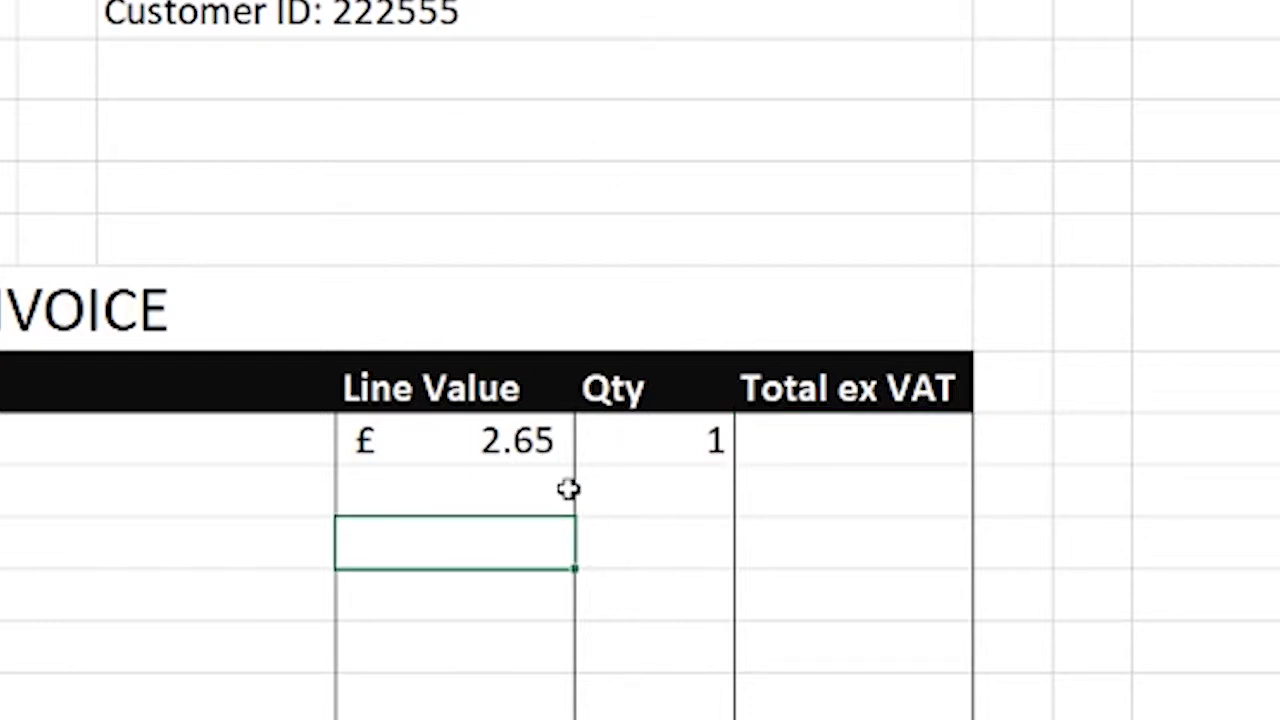
left_click(898, 455)
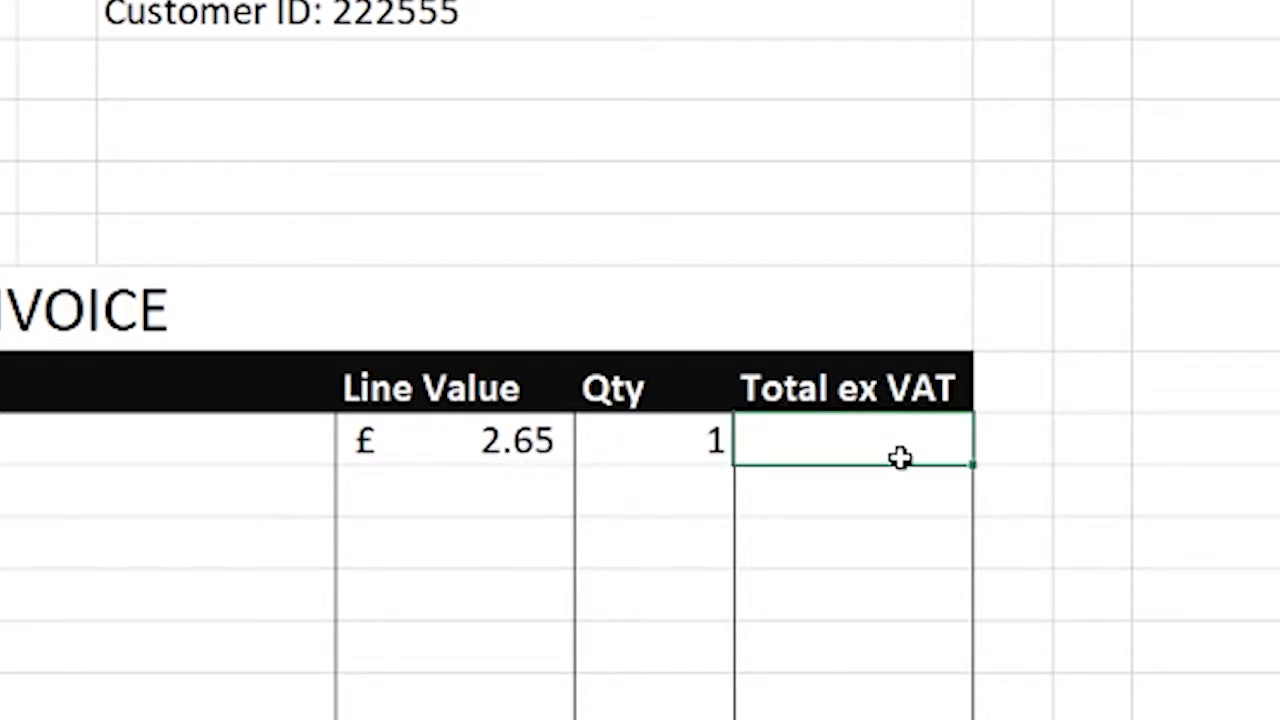
scroll(905, 470, "down", 2)
left_click_drag(834, 85, 850, 715)
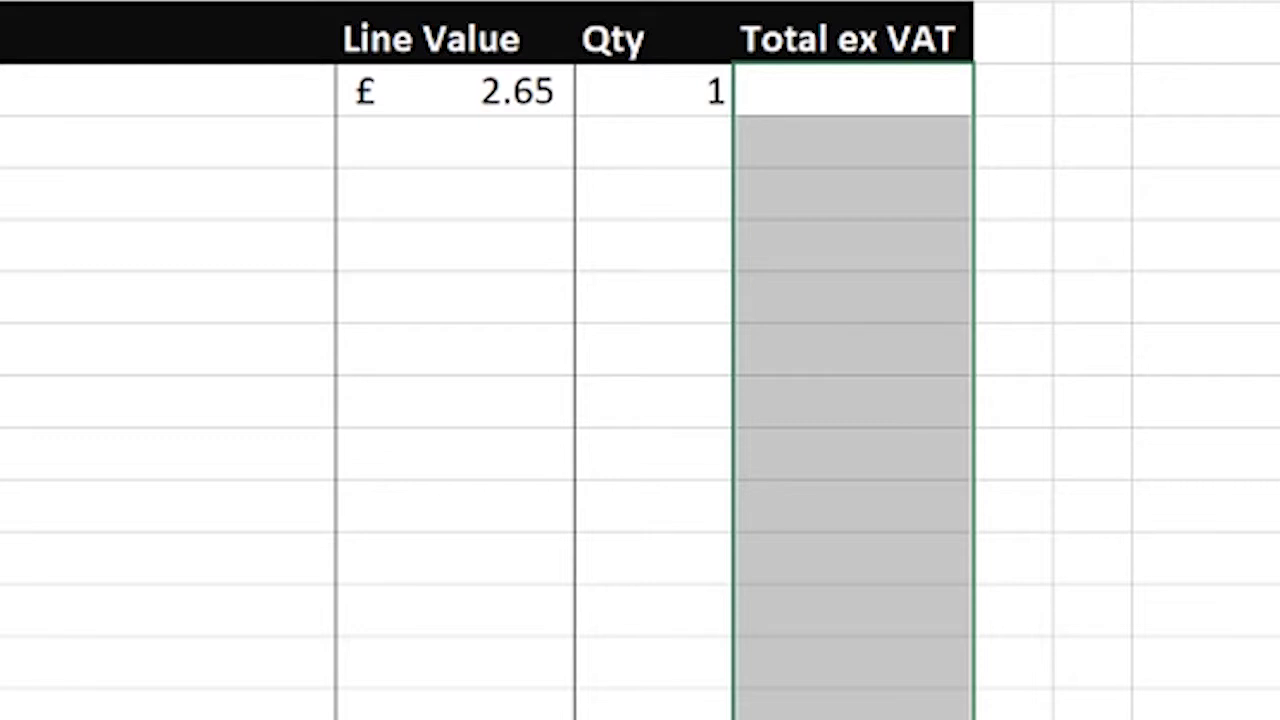
left_click(866, 131)
Enter a quantity of 2 on the first invoice line.
left_click(855, 97)
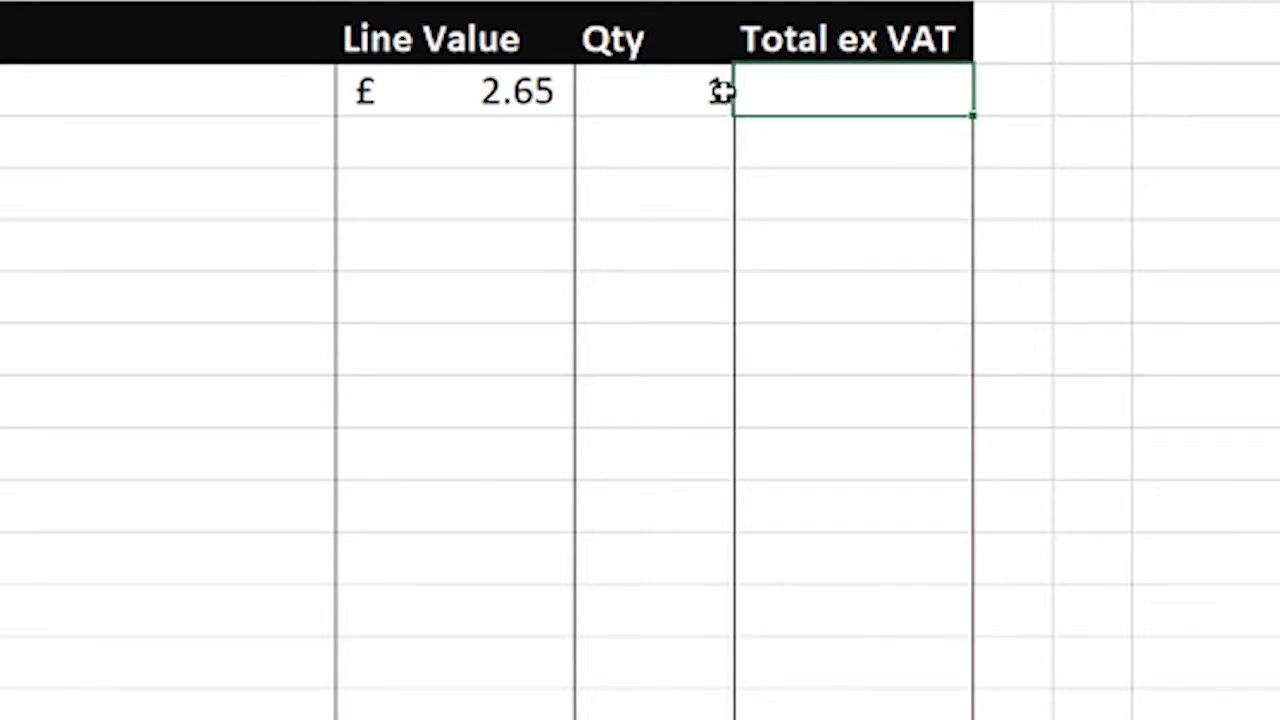
left_click(515, 91)
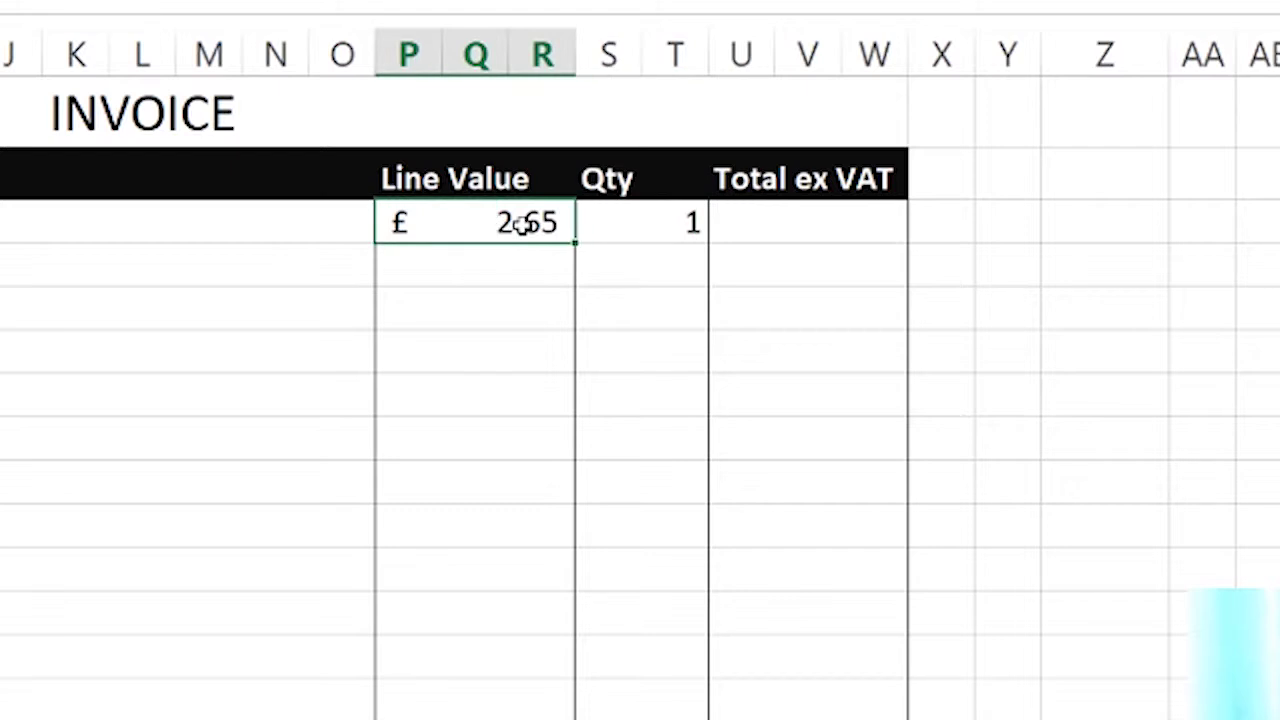
left_click(800, 222)
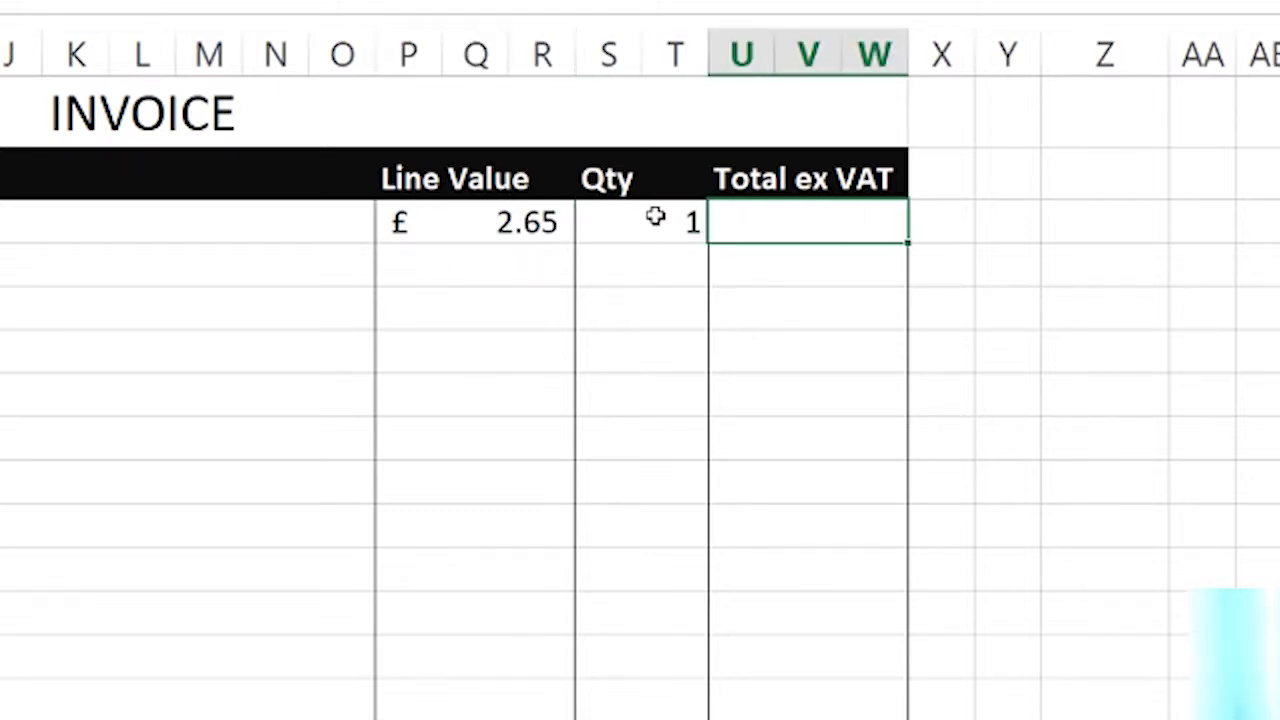
left_click(698, 222)
type("2")
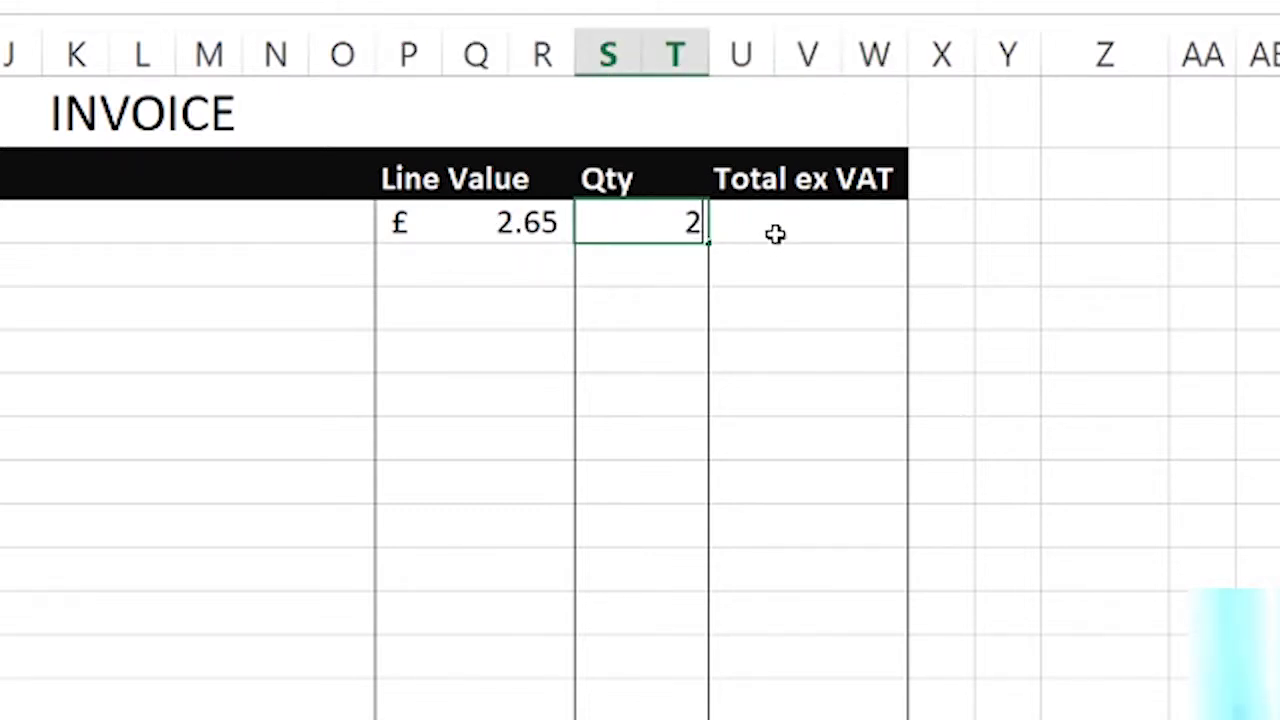
left_click(790, 233)
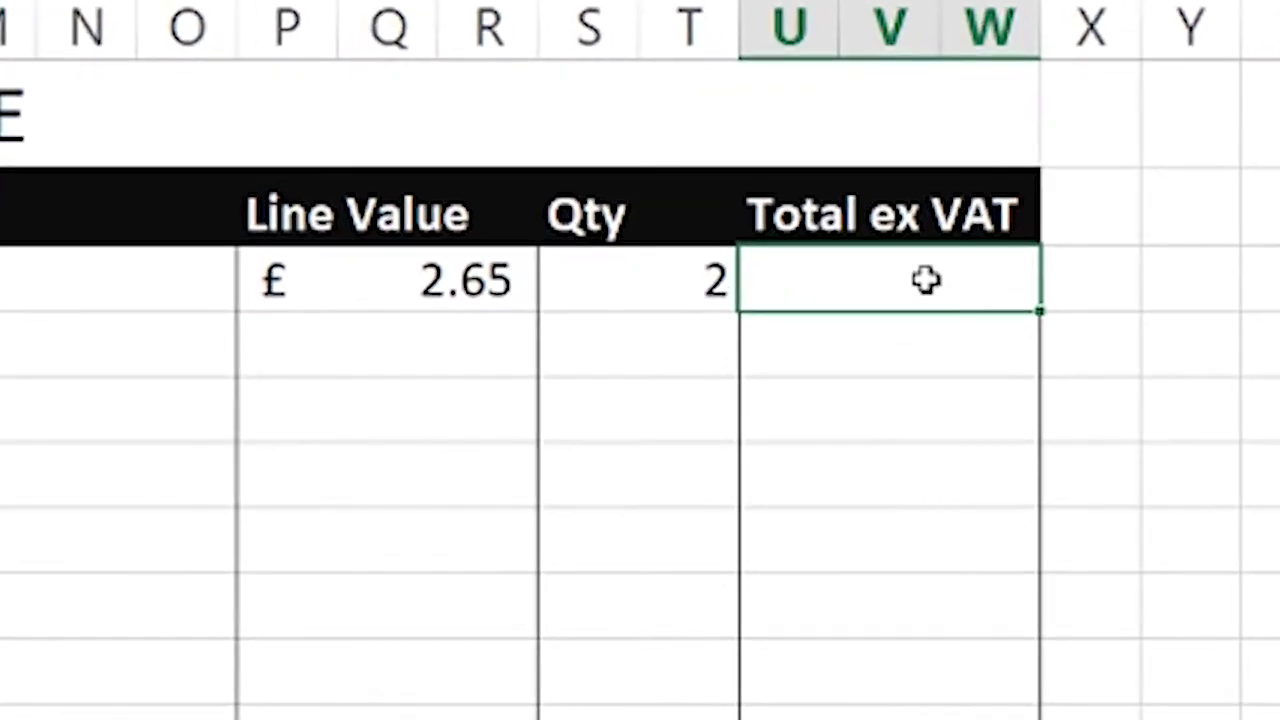
Make the first line's Total ex VAT =P18*S18, showing £ 5.30.
type("=")
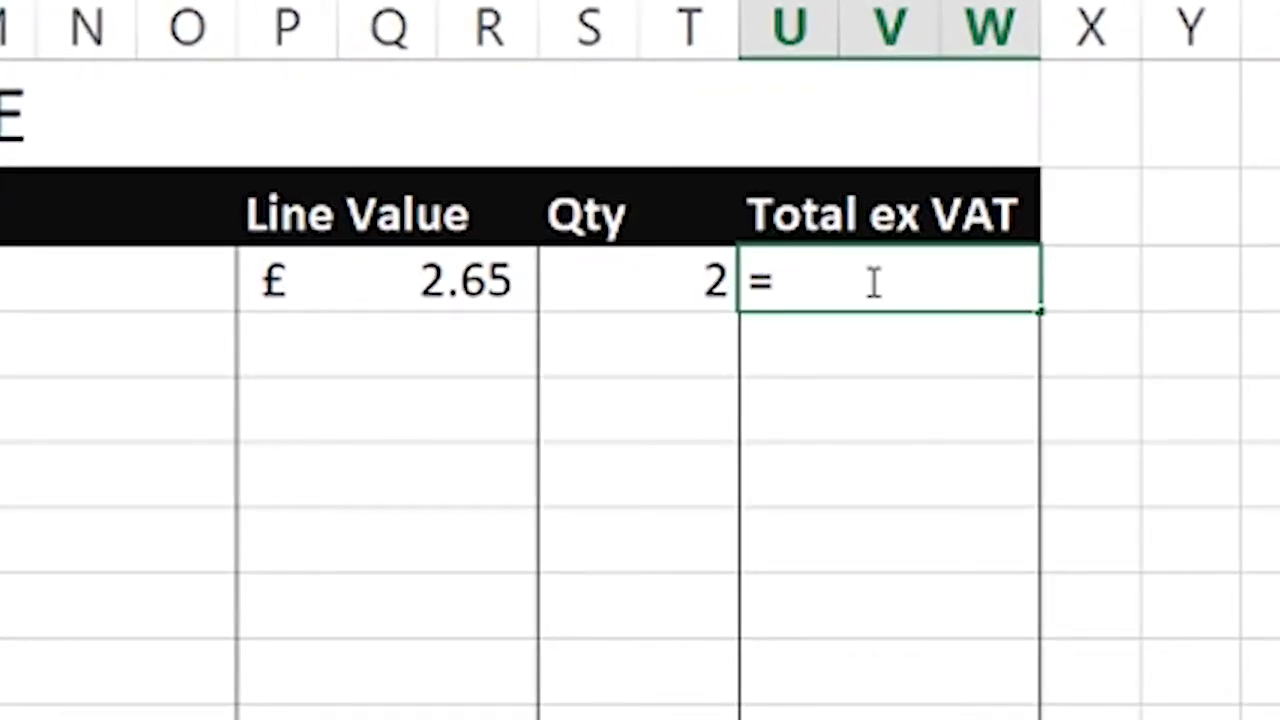
left_click(428, 282)
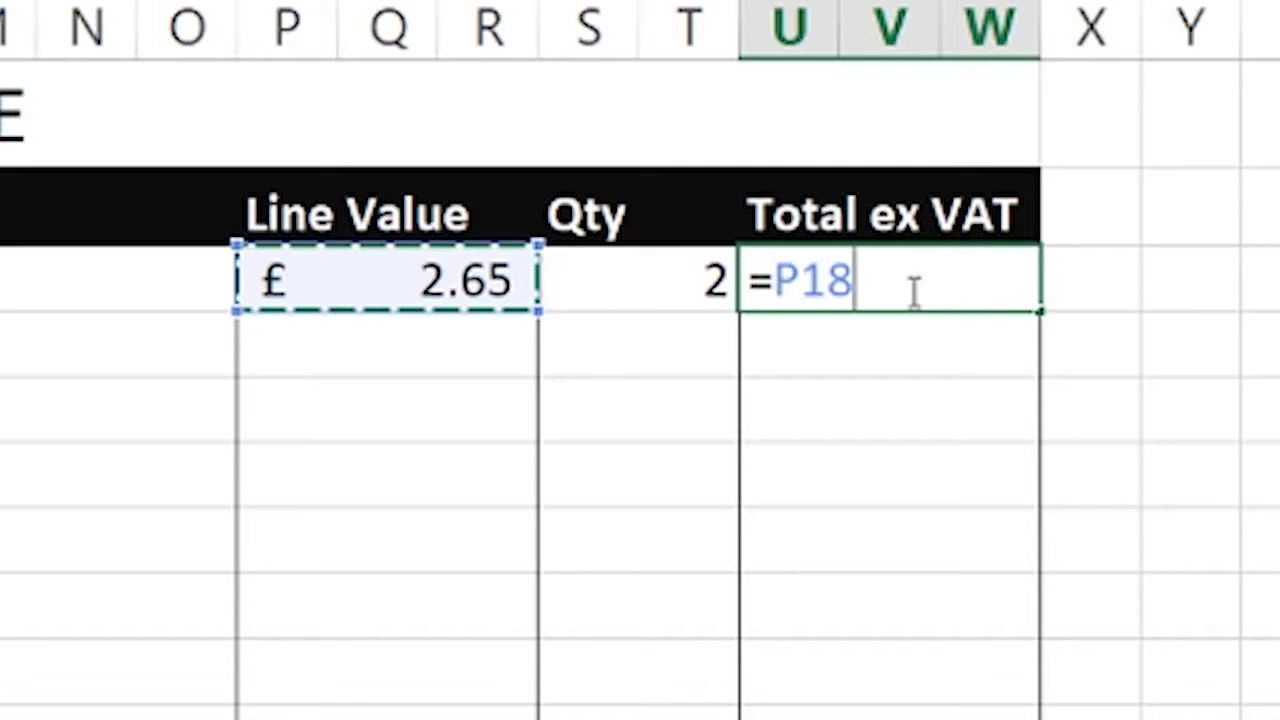
type("*")
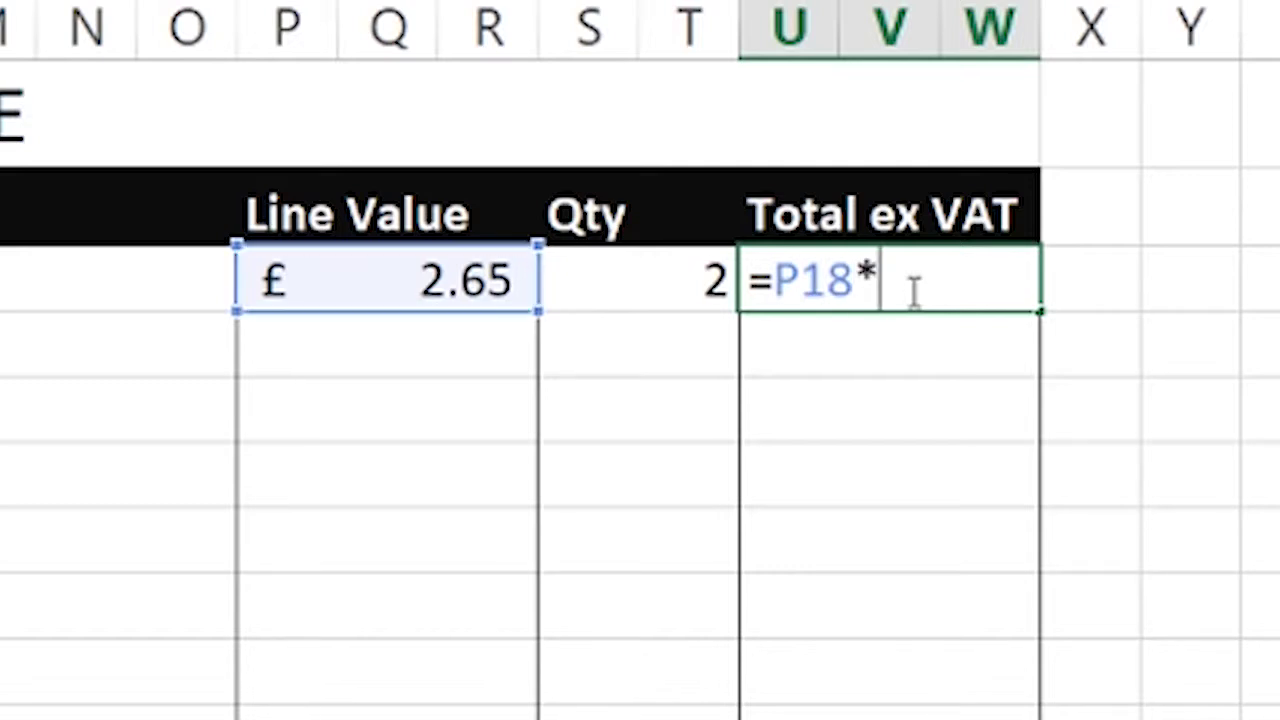
left_click(670, 282)
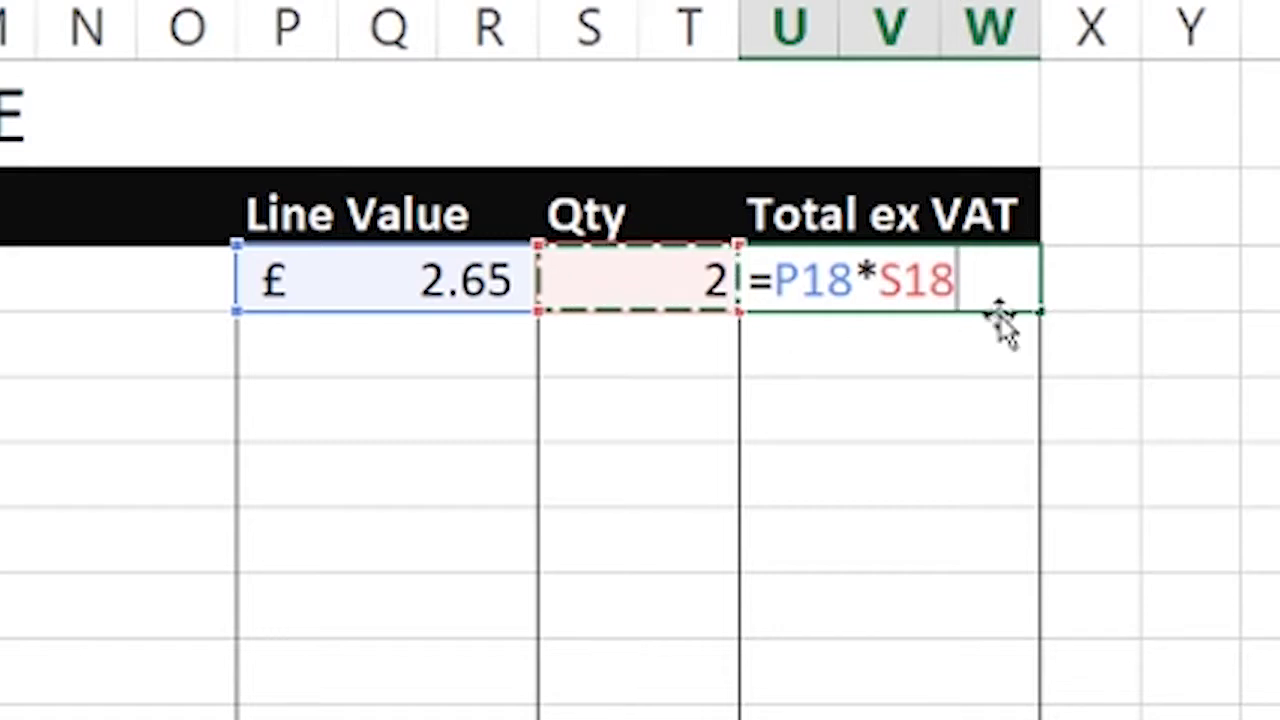
key("Return")
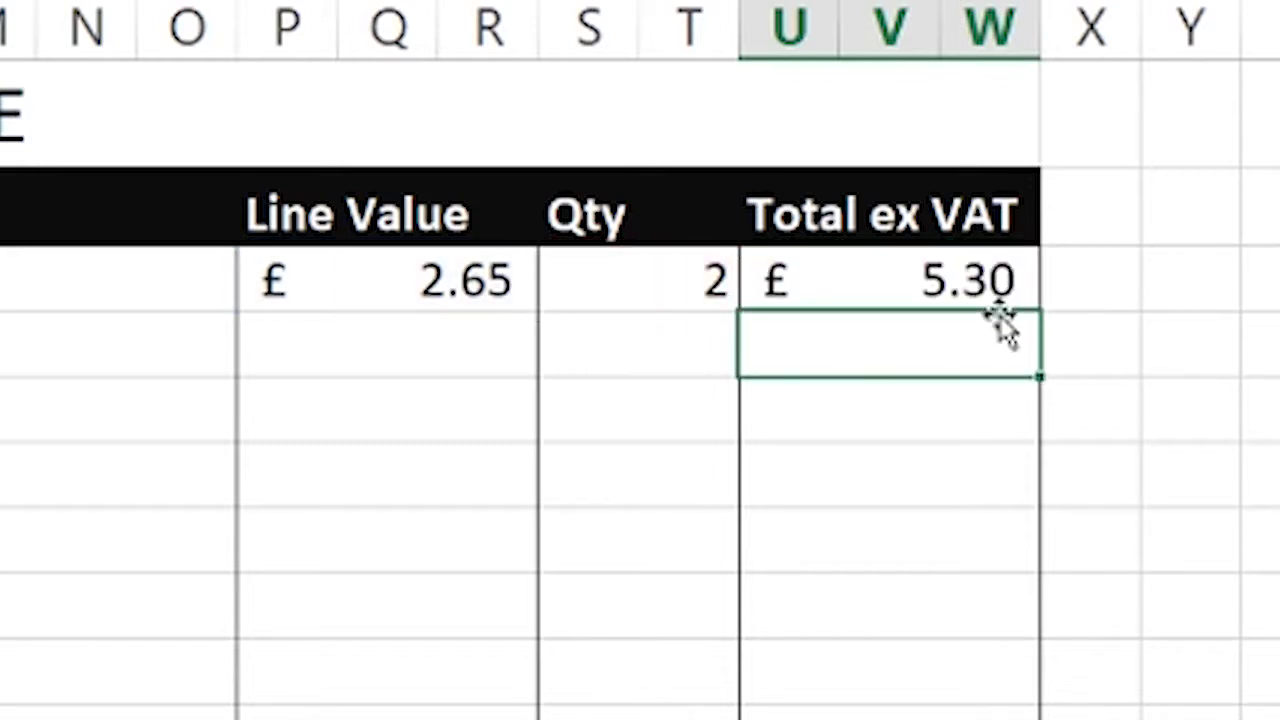
left_click(866, 278)
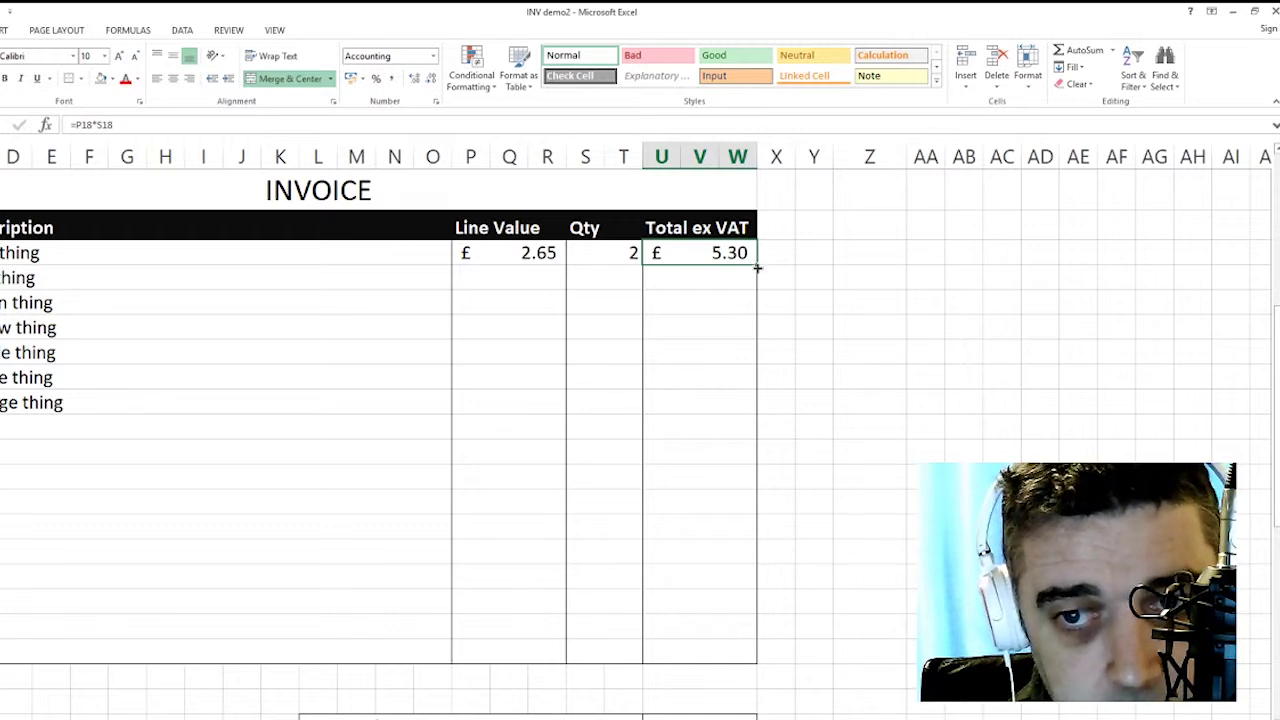
Fill the =P18*S18 total formula down to the bottom table row and spot-check the copies.
left_click_drag(757, 265, 746, 669)
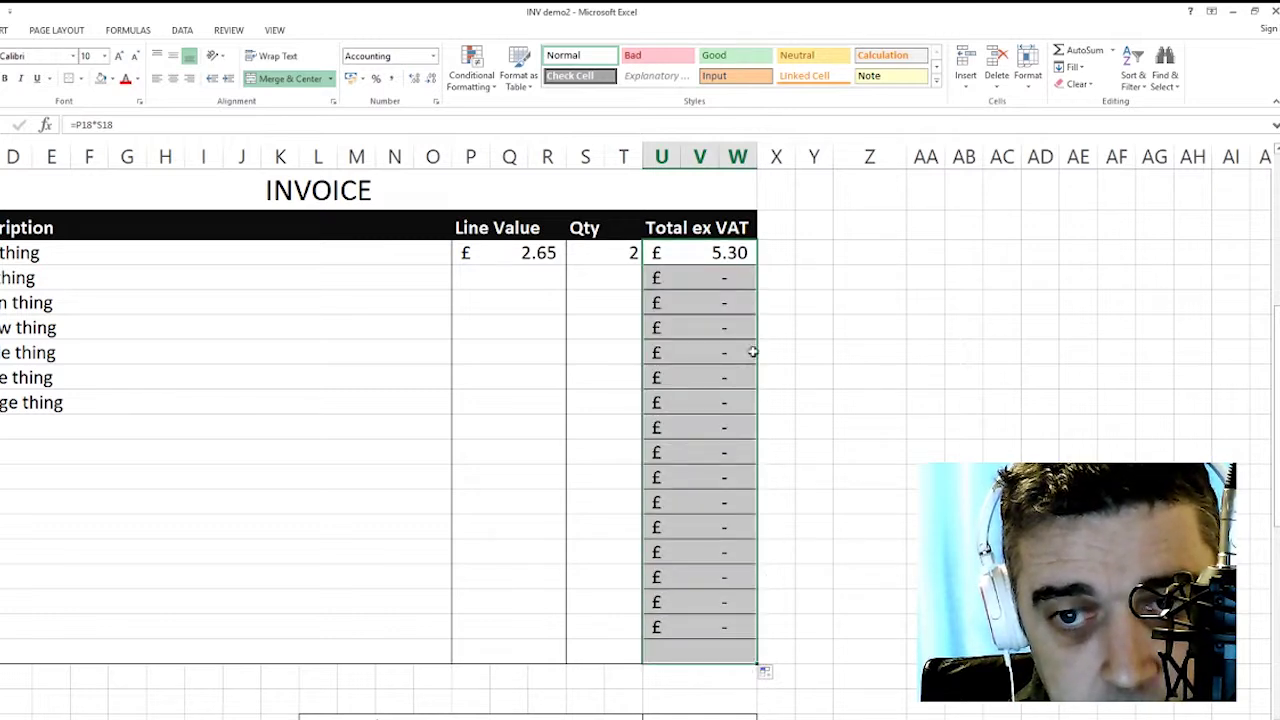
left_click(691, 286)
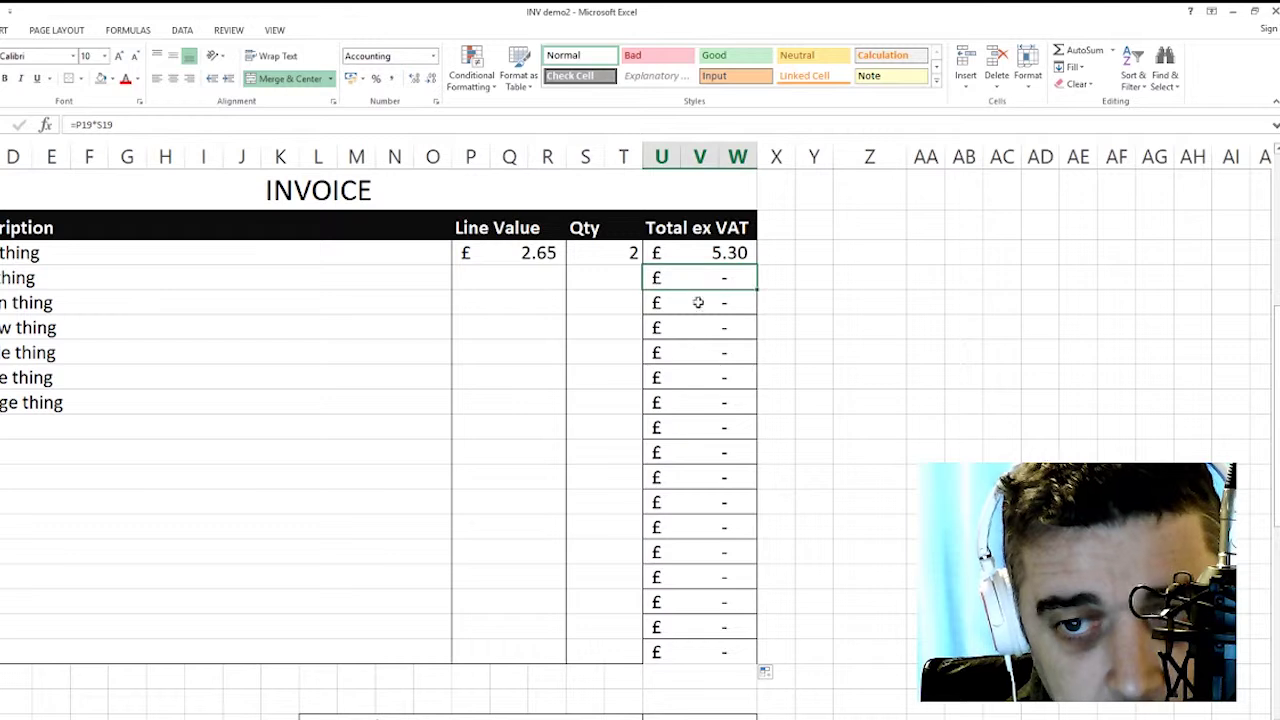
left_click(685, 648)
left_click(705, 281)
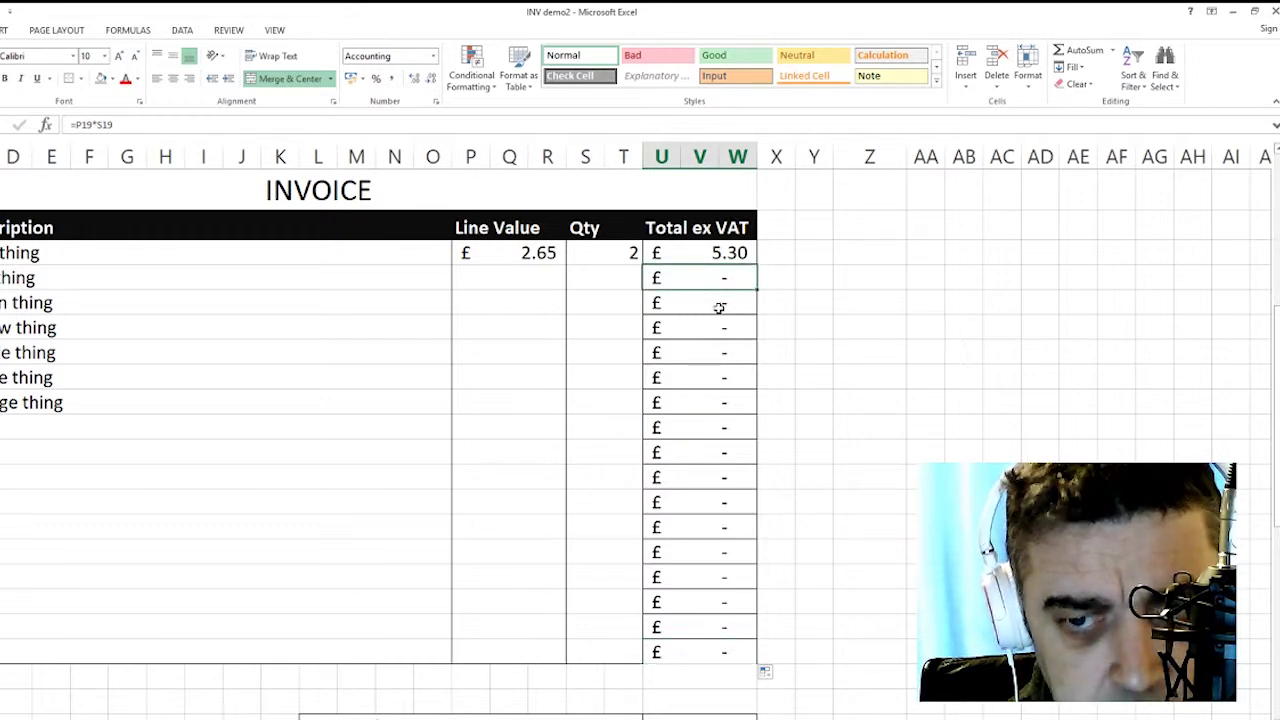
Enter line values 5.33, 4.22 and 6.33 for the Red, Green and Yellow things.
left_click(546, 277)
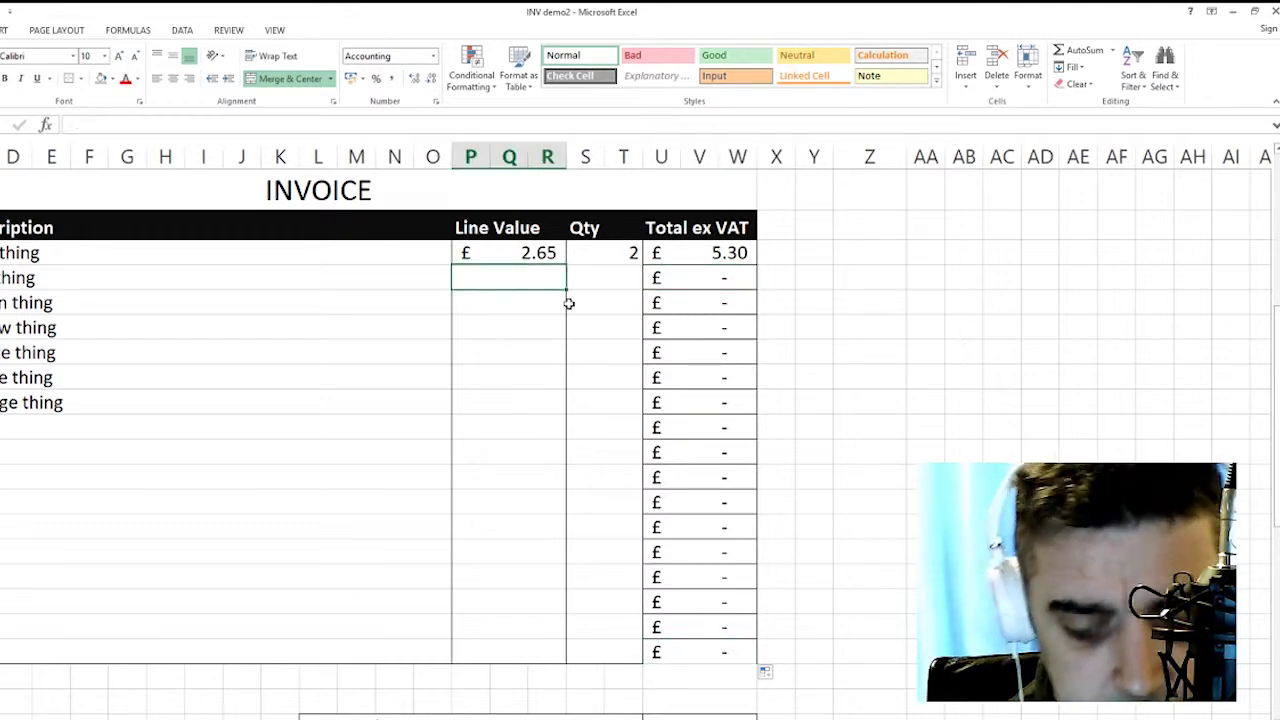
type("5.33")
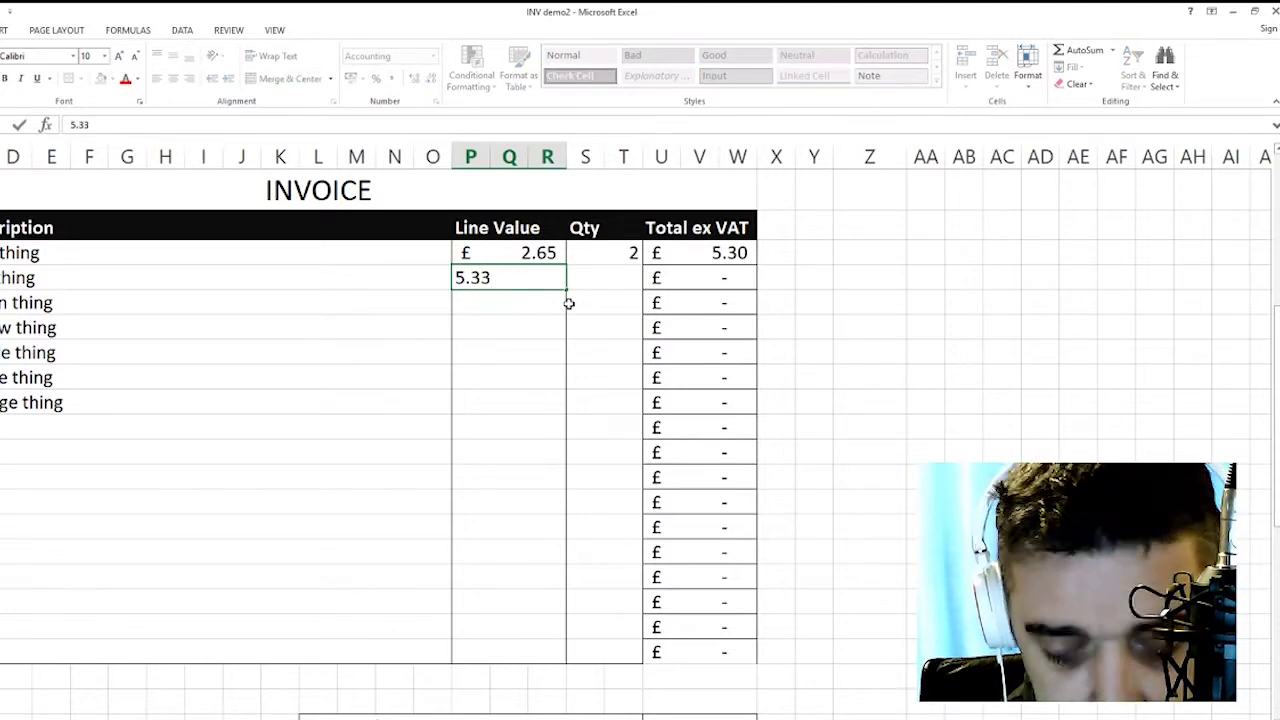
scroll(569, 303, "down", 1)
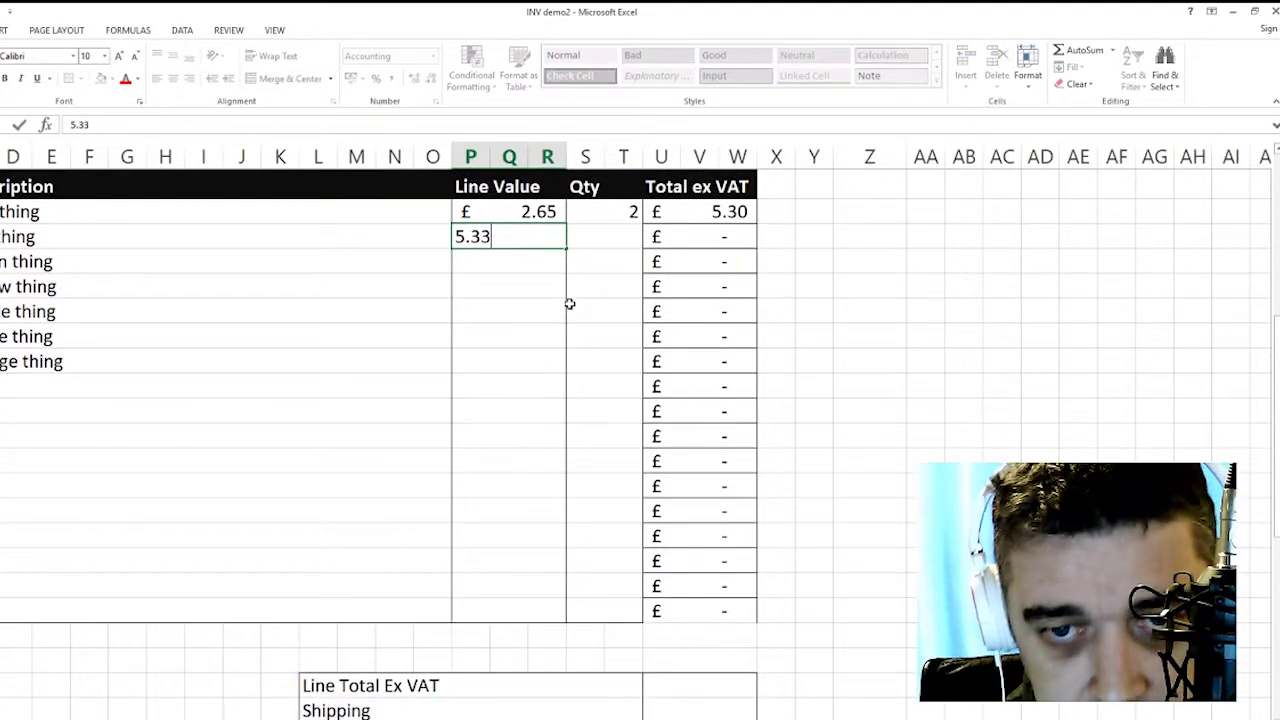
left_click(531, 260)
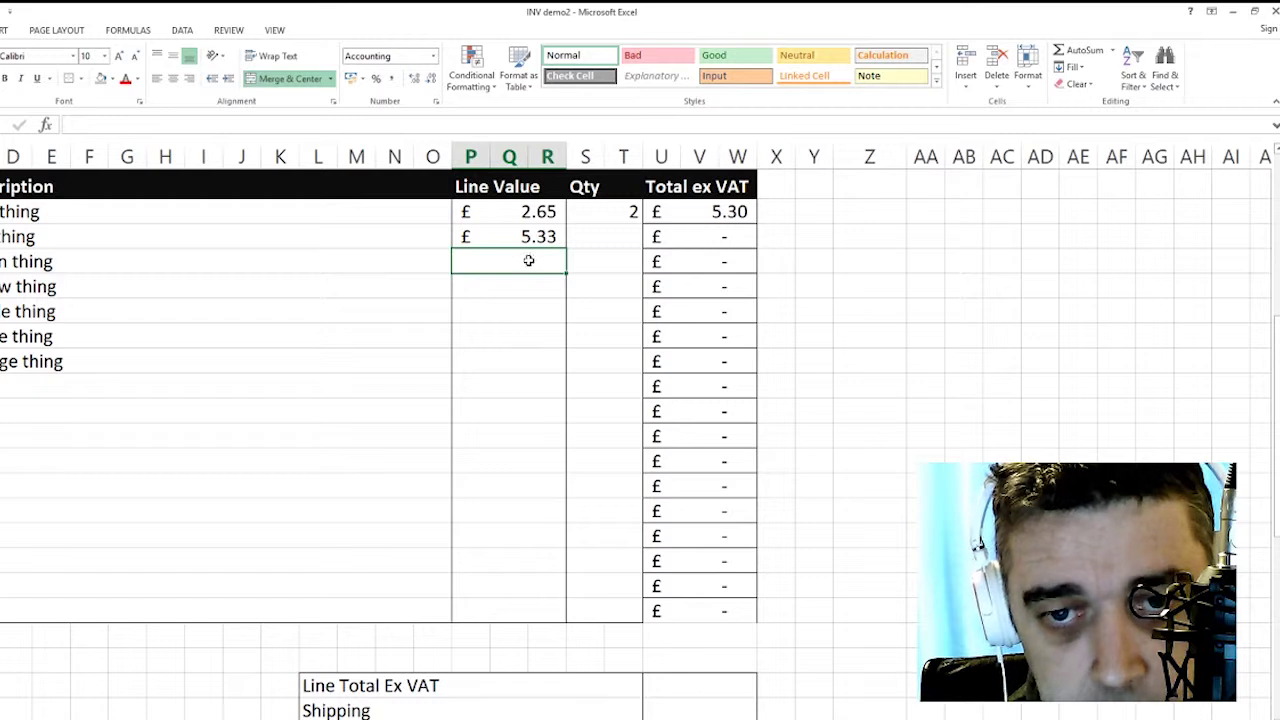
type("4.")
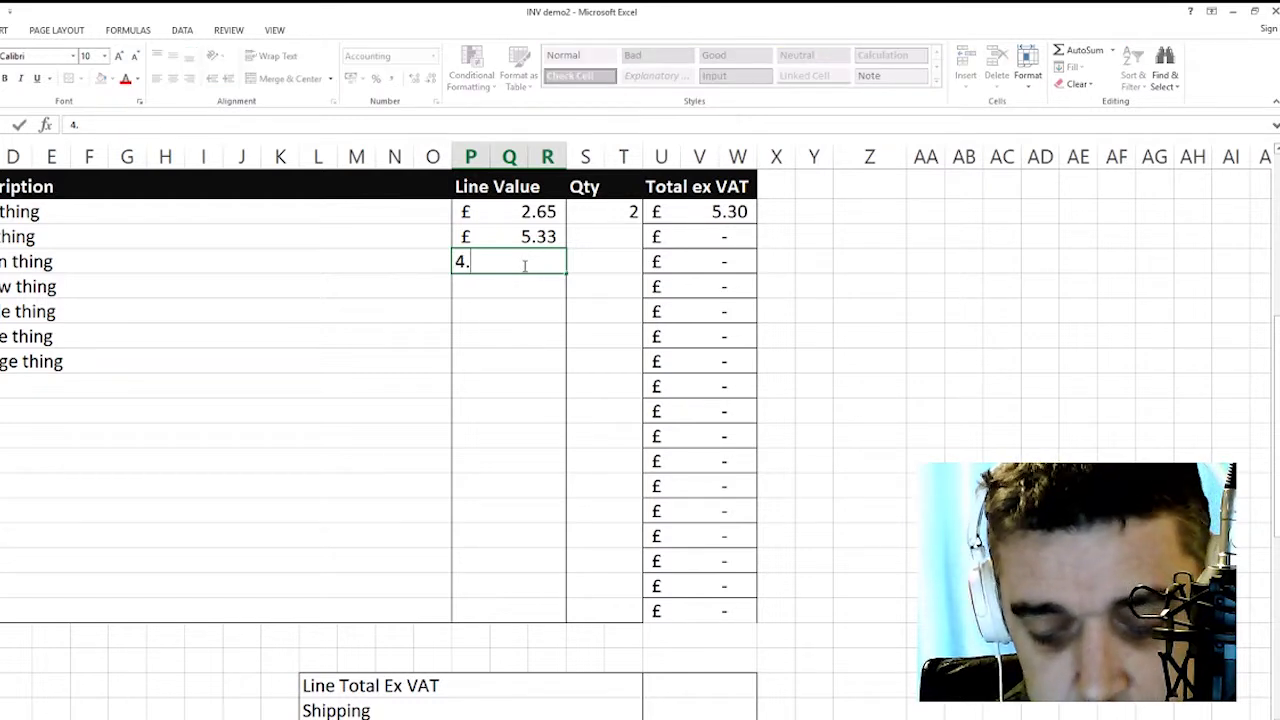
type("22")
left_click(529, 292)
type("6")
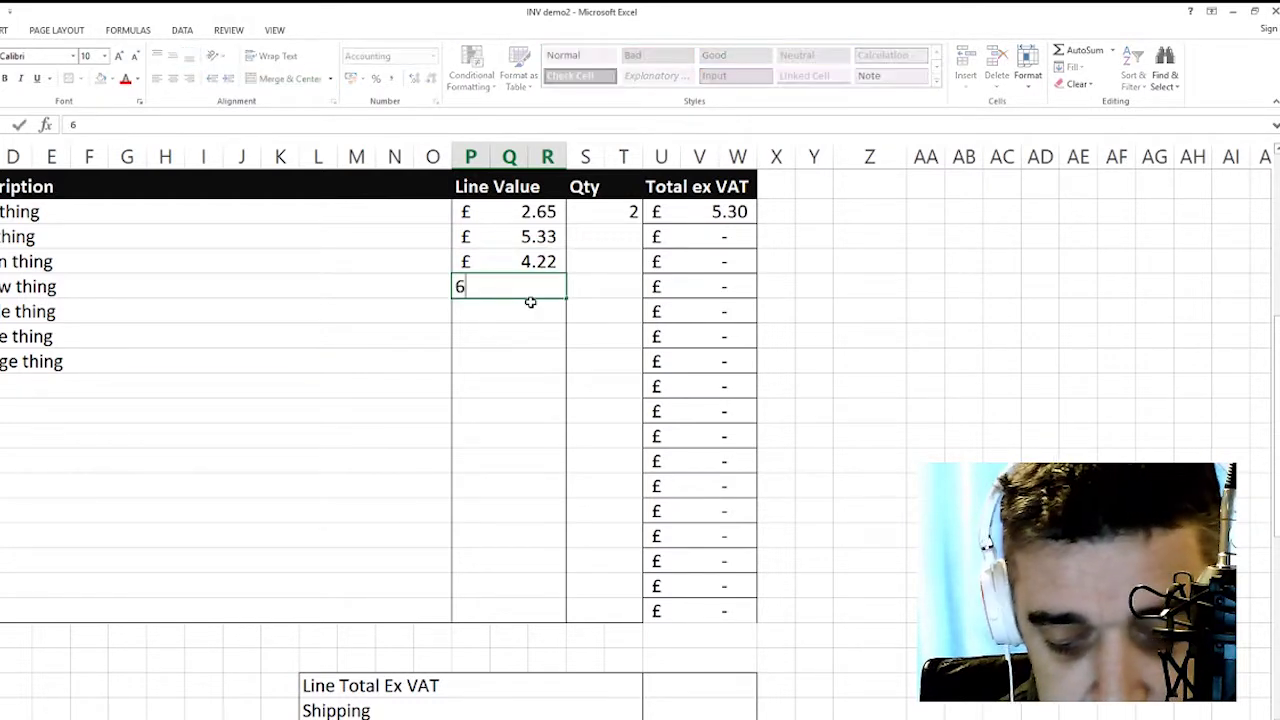
type(".33")
left_click(535, 312)
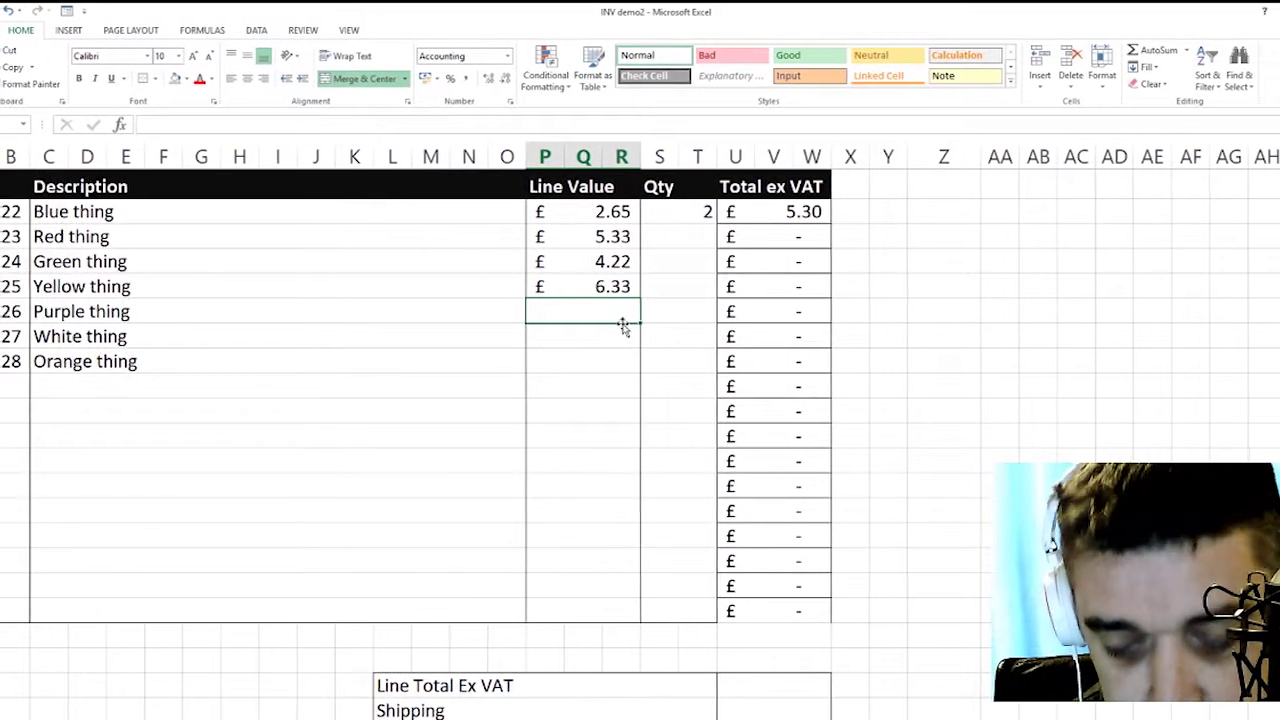
Enter 7.95, 5.33 and 7.55 as line values for the Purple, White and Orange things.
type("7.95")
left_click(620, 340)
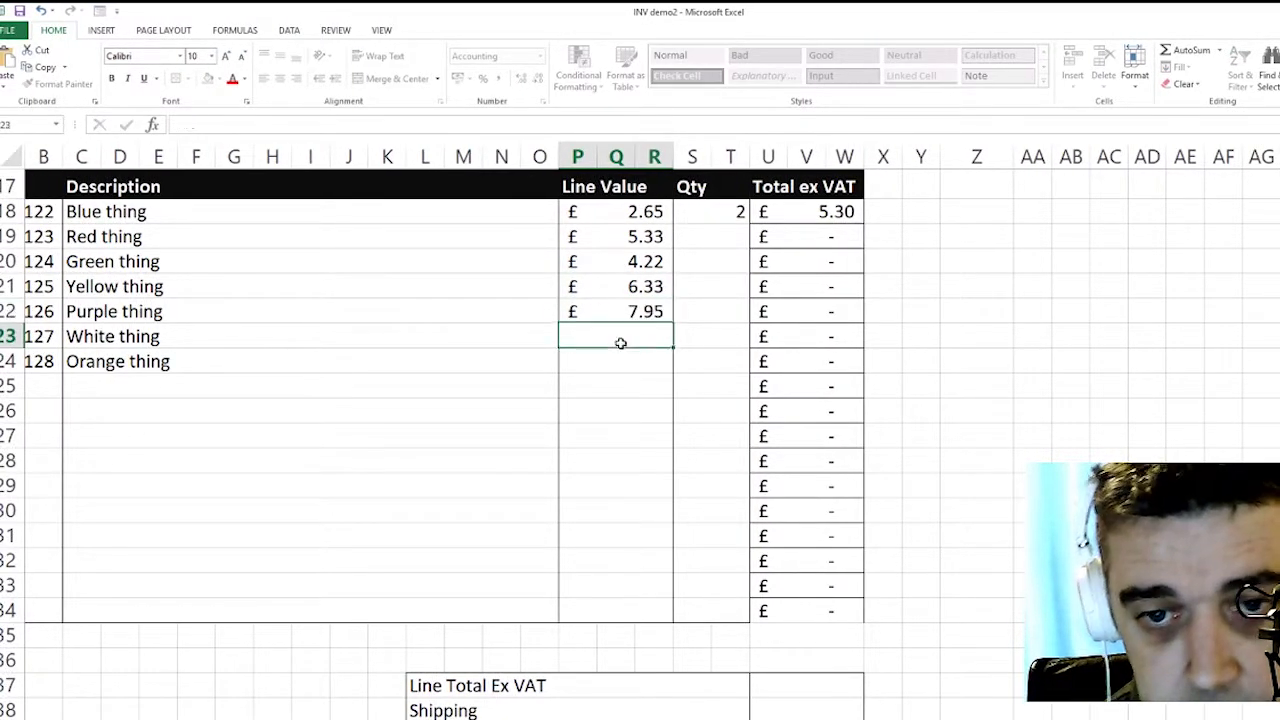
type("5.33")
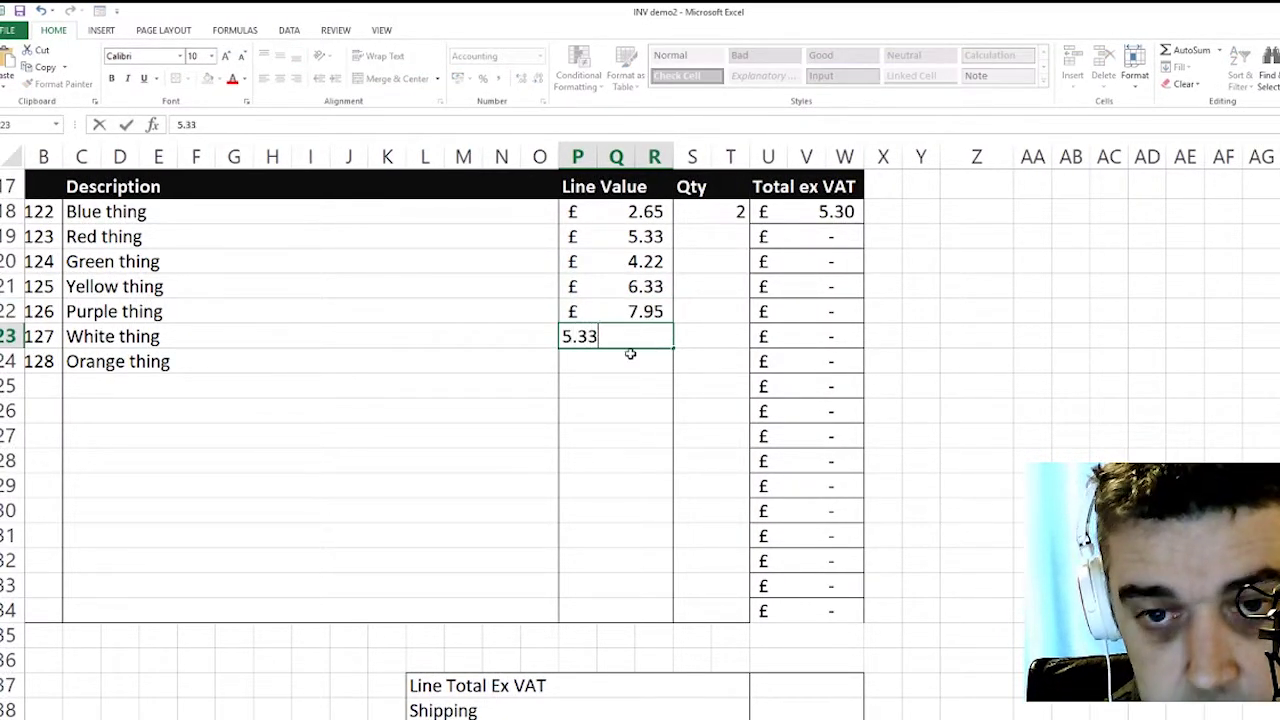
left_click(620, 361)
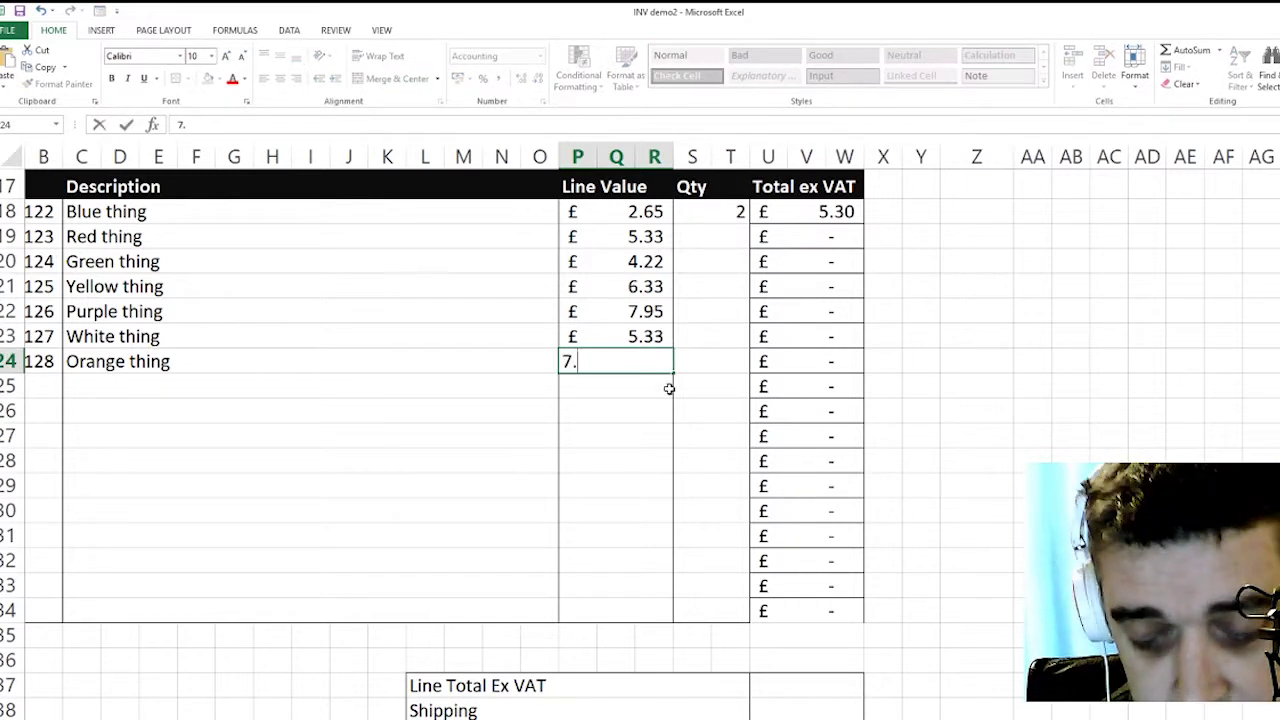
type("7.55")
left_click(466, 432)
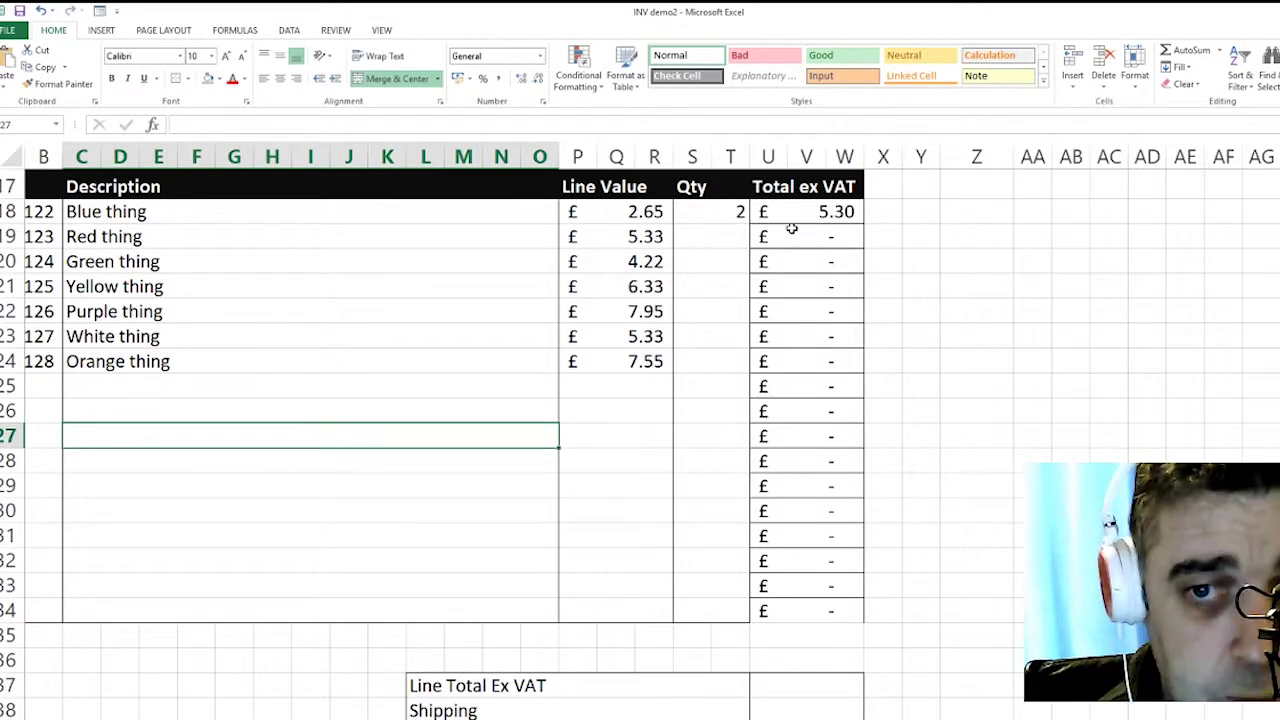
Enter quantities 1, 3, 4 and 2 for the Red, Green, Yellow and Purple things.
left_click(724, 238)
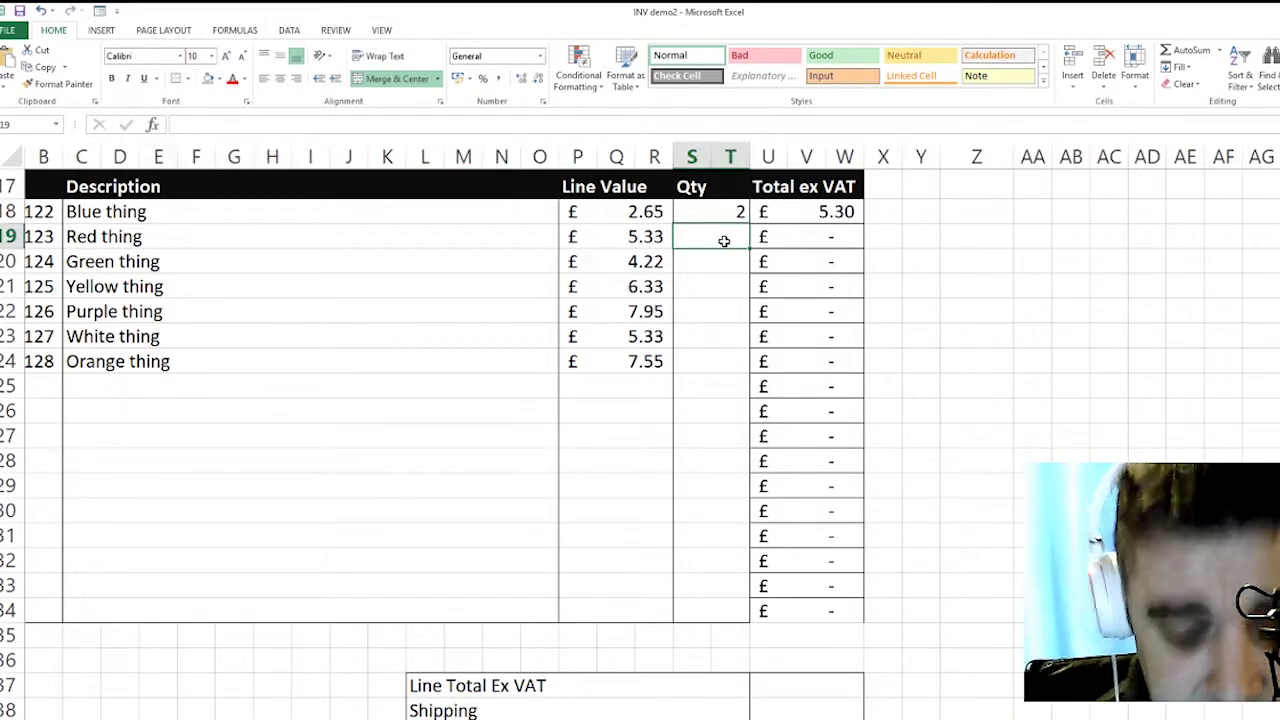
type("1")
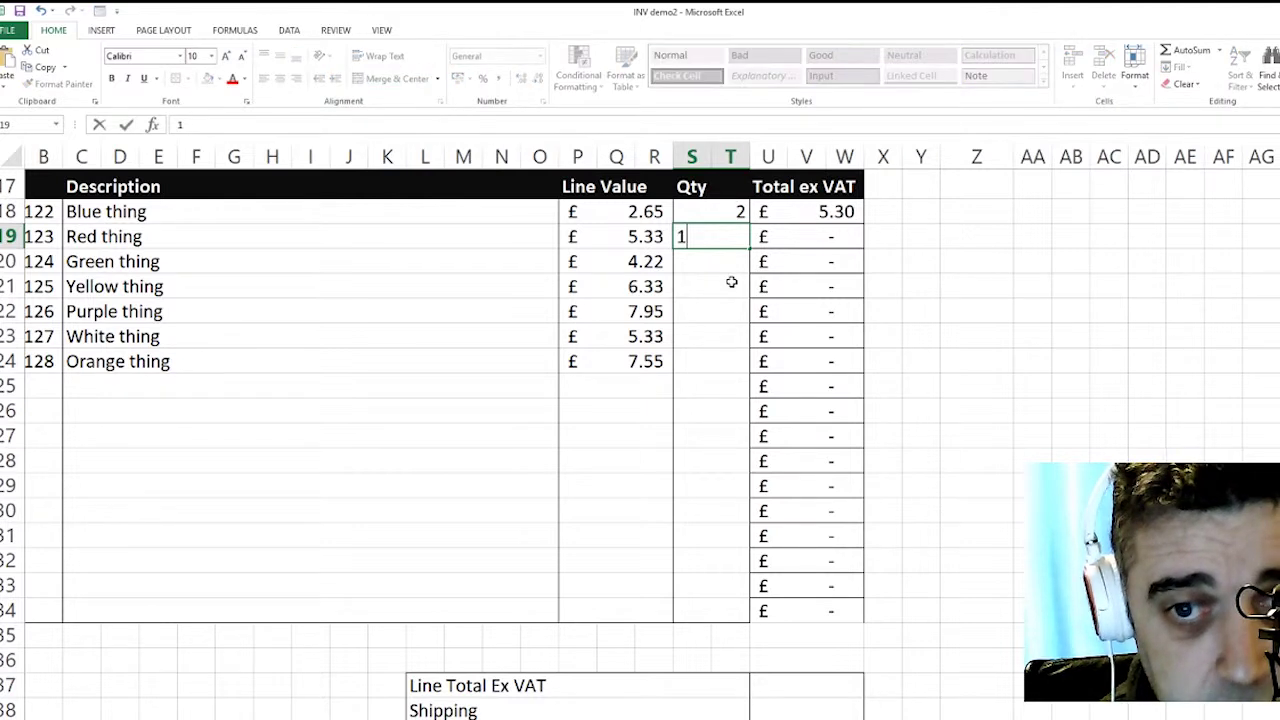
key("Return")
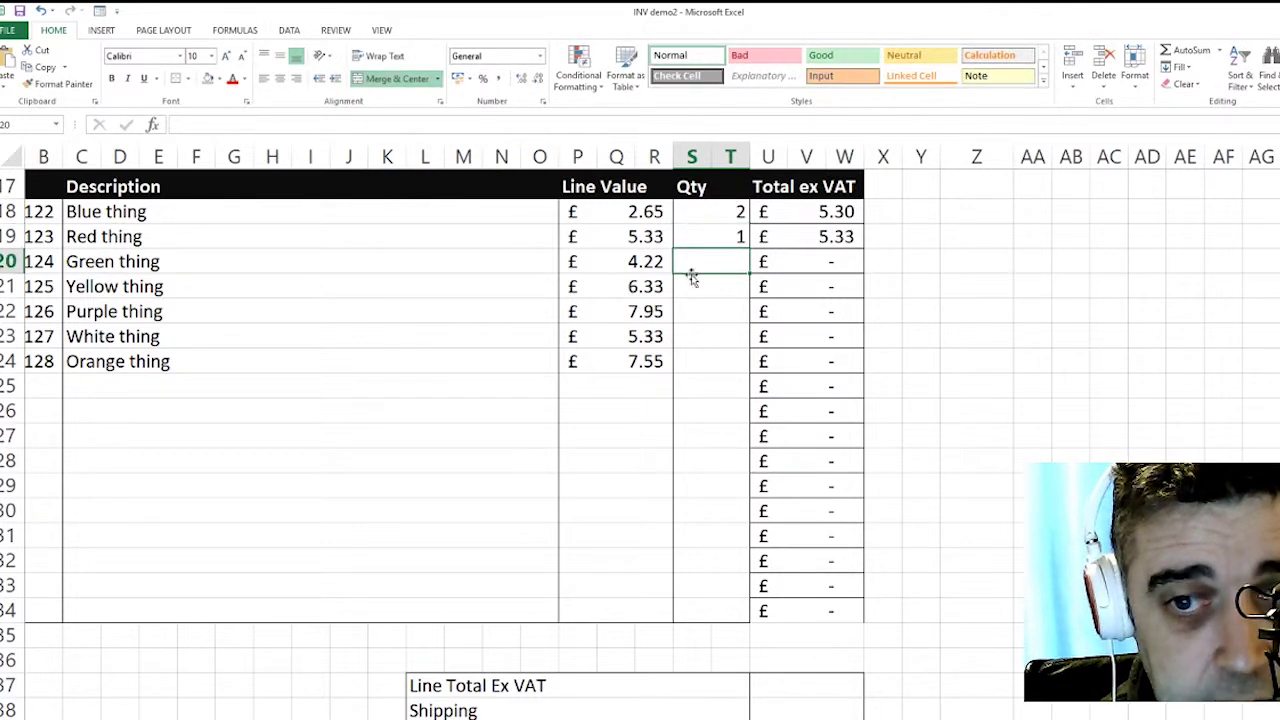
type("3")
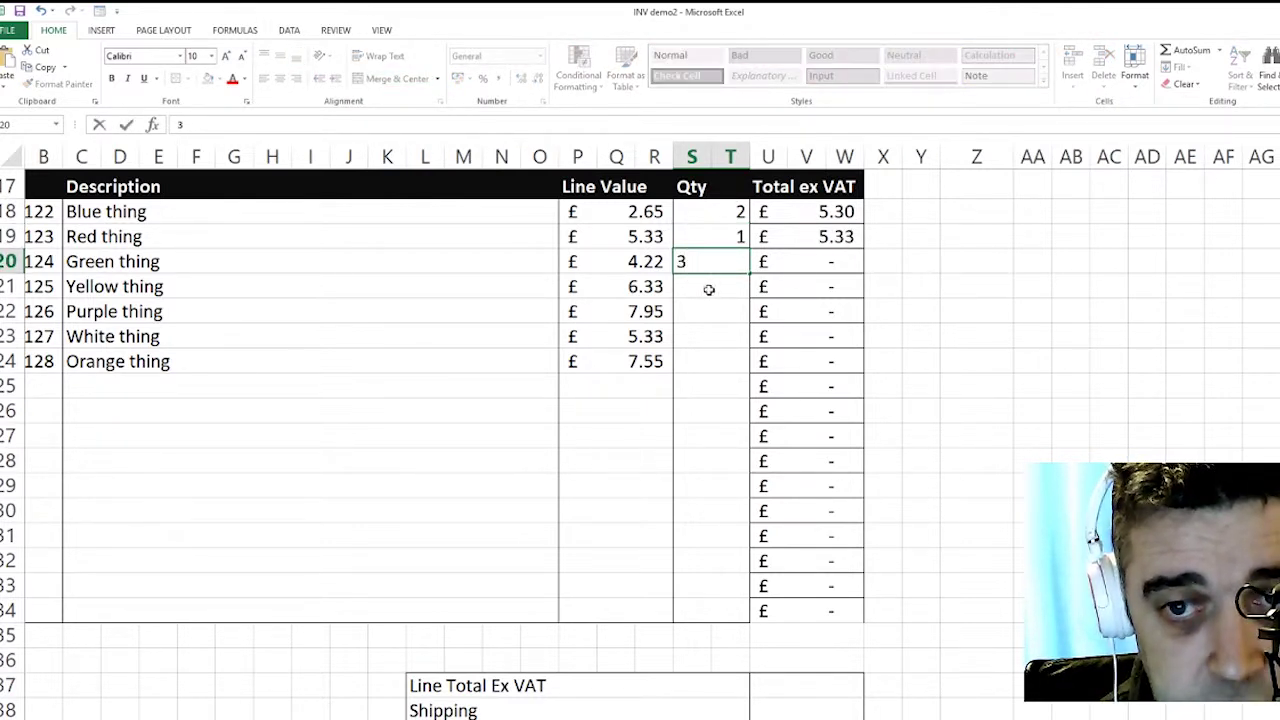
key("Return")
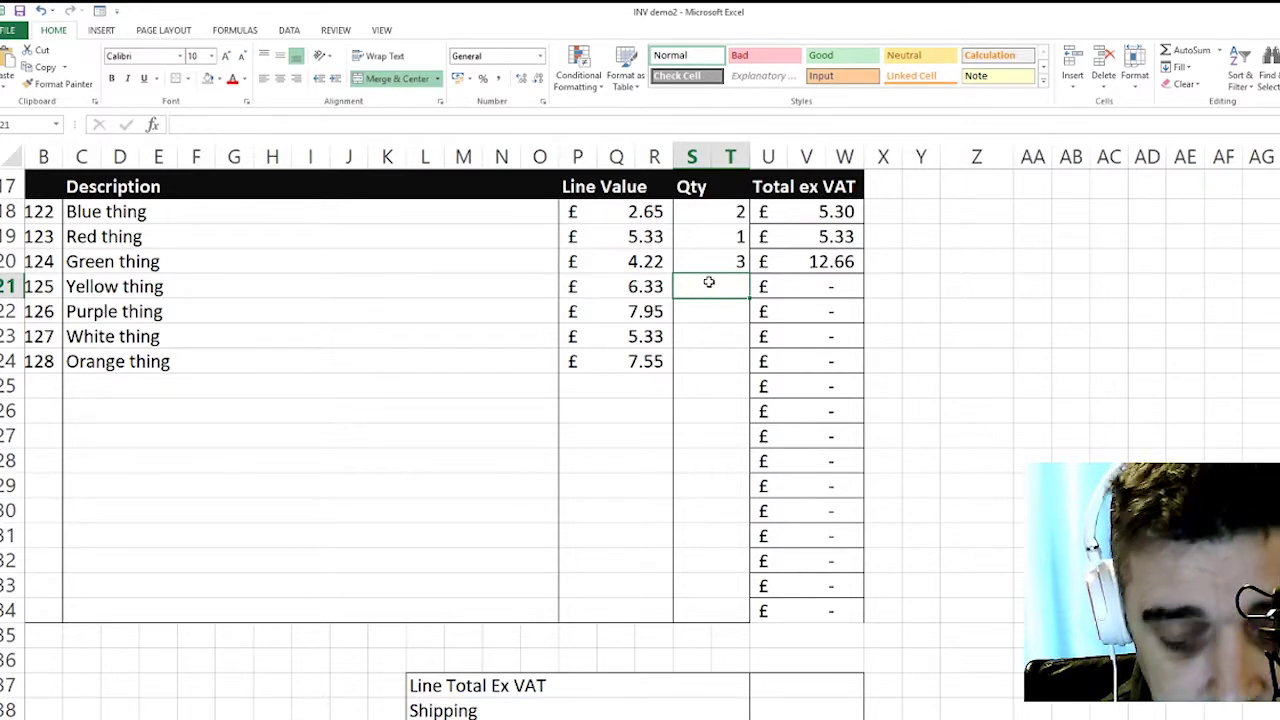
type("4")
key("Return")
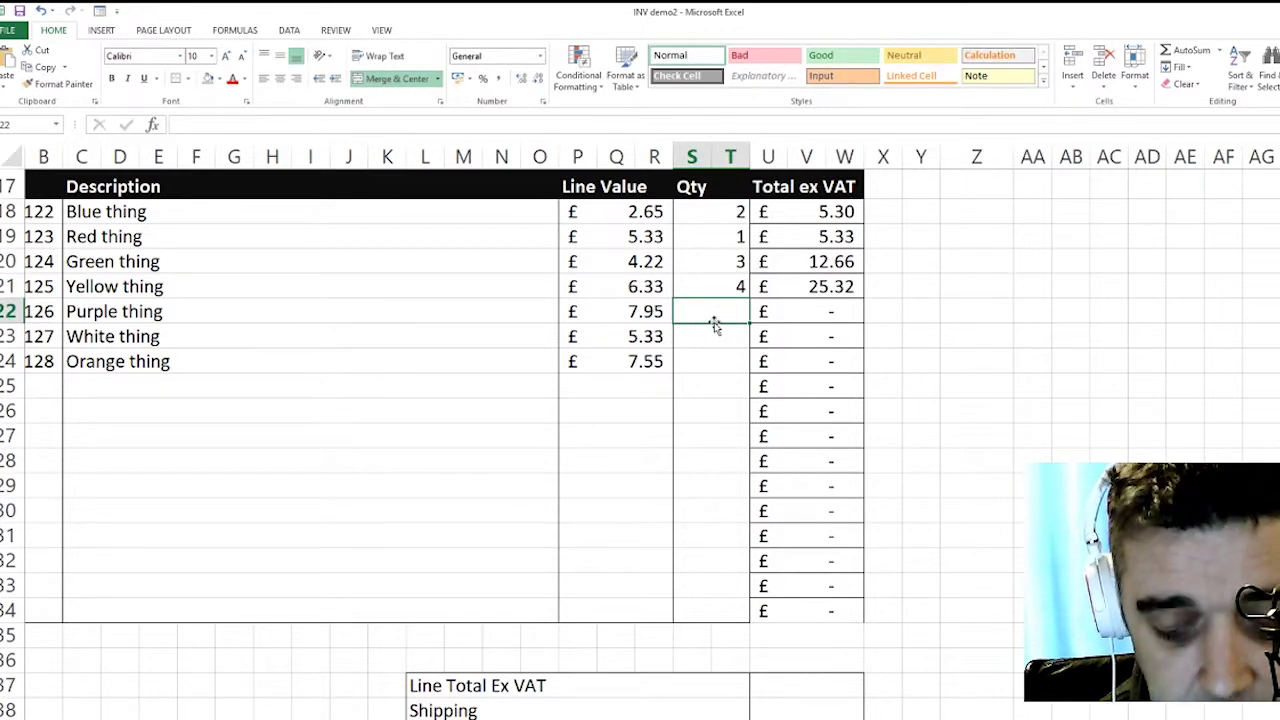
type("2")
key("Return")
Give the Orange thing a quantity of 1 and the White thing 4.
left_click(708, 360)
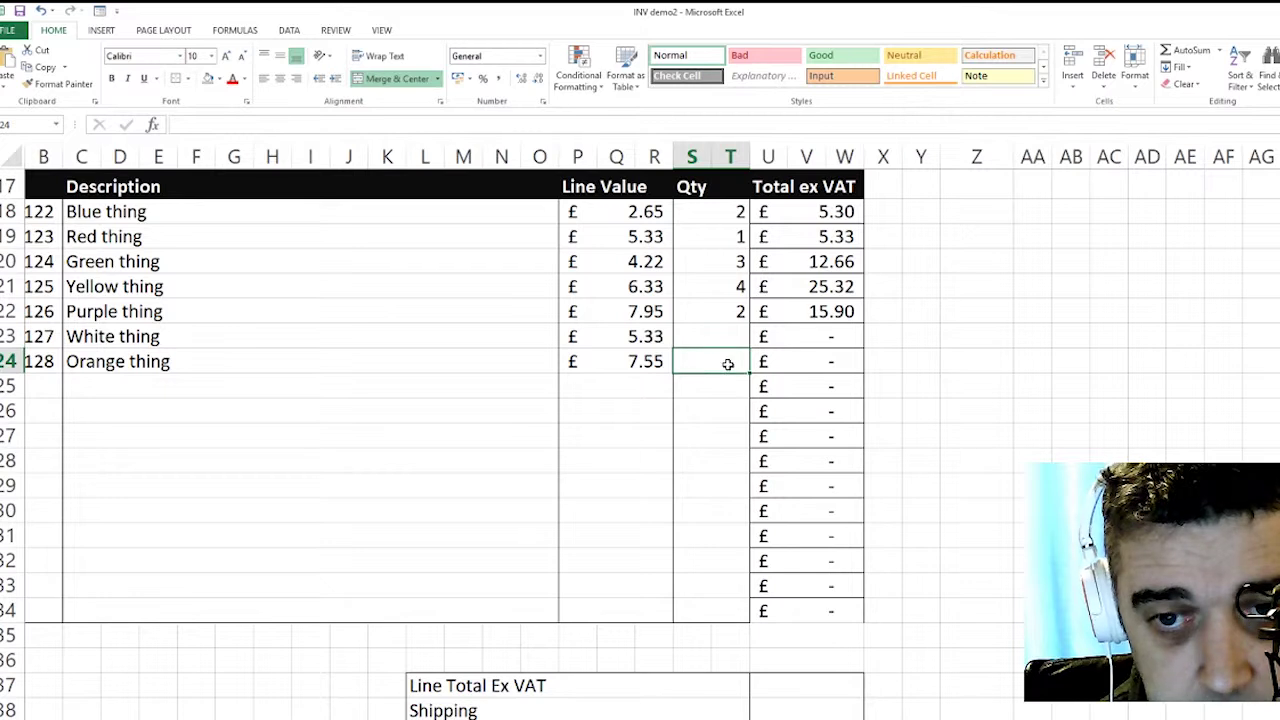
type("1")
left_click(720, 334)
type("4")
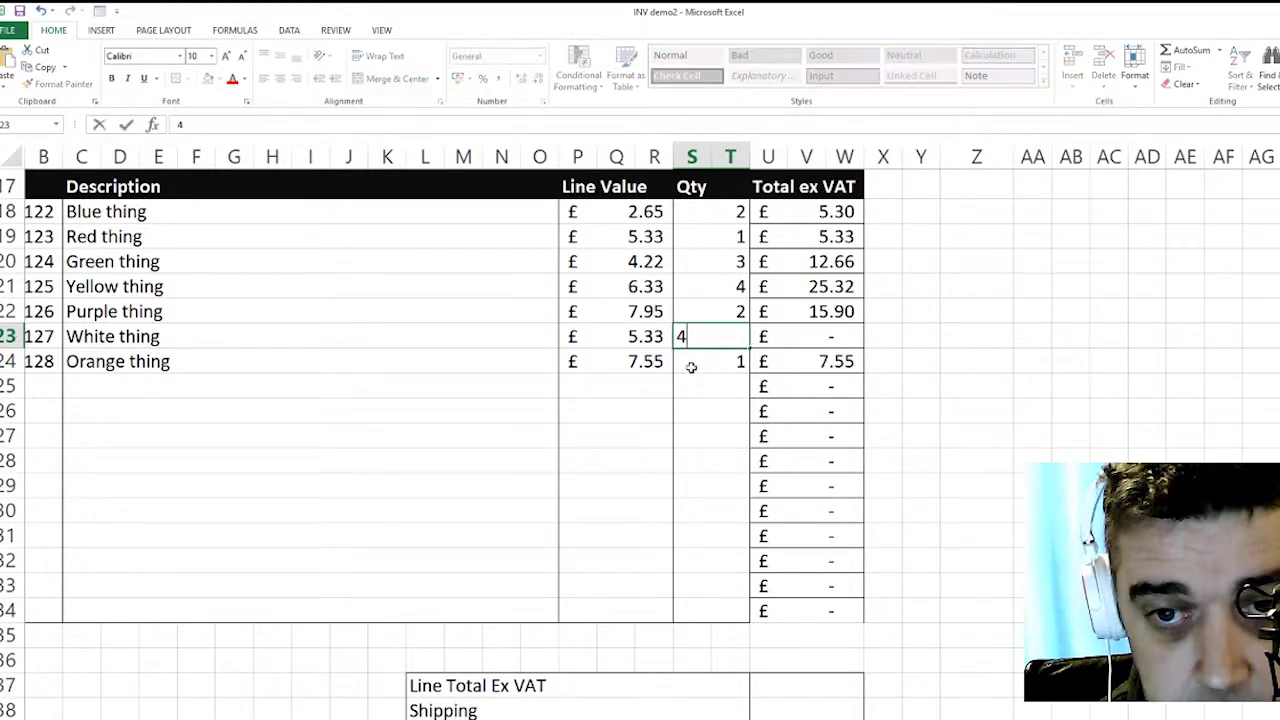
left_click(495, 387)
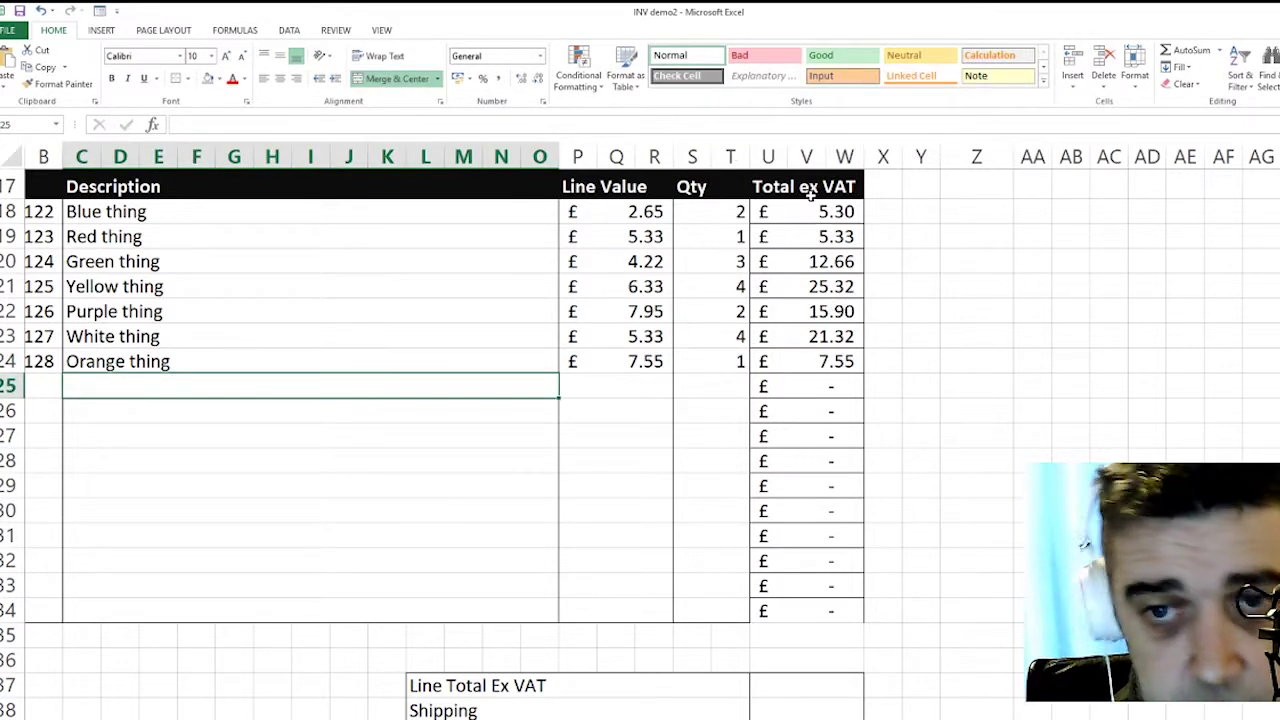
left_click(829, 382)
Clear the contents of Total ex VAT cells U25:W34 in the unused rows.
scroll(888, 390, "down", 2)
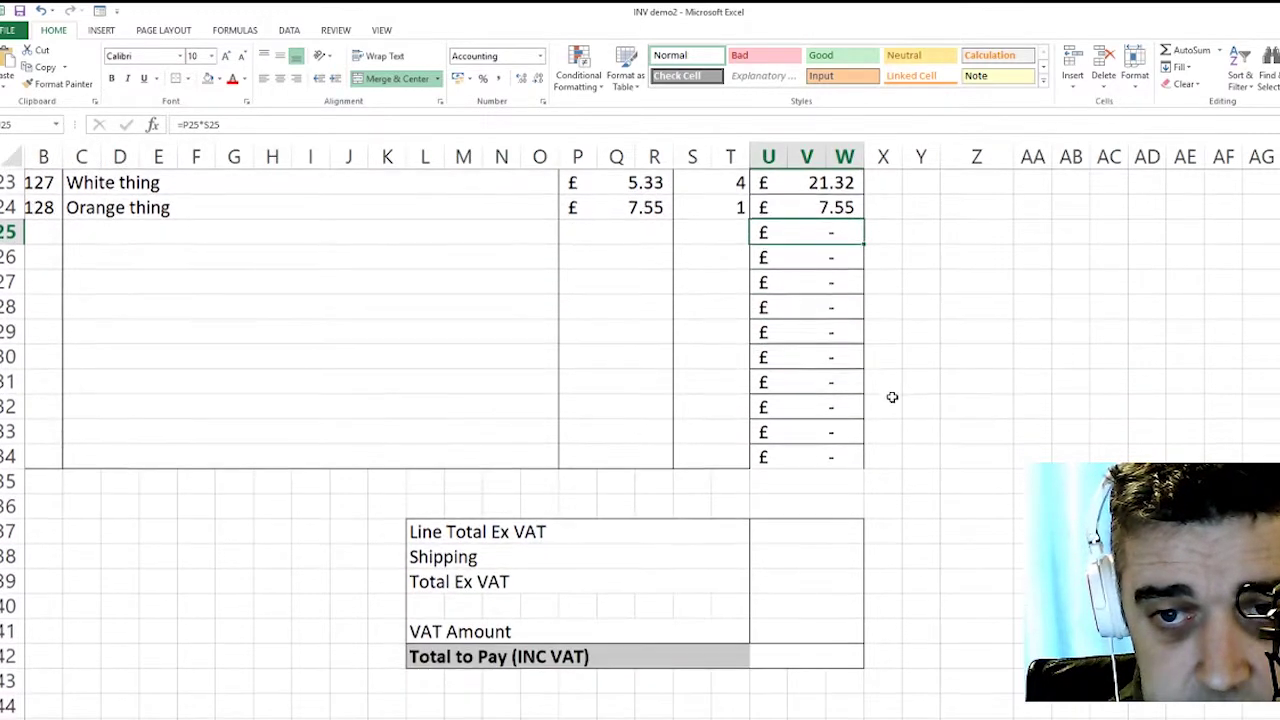
left_click_drag(806, 238, 801, 452)
right_click(785, 294)
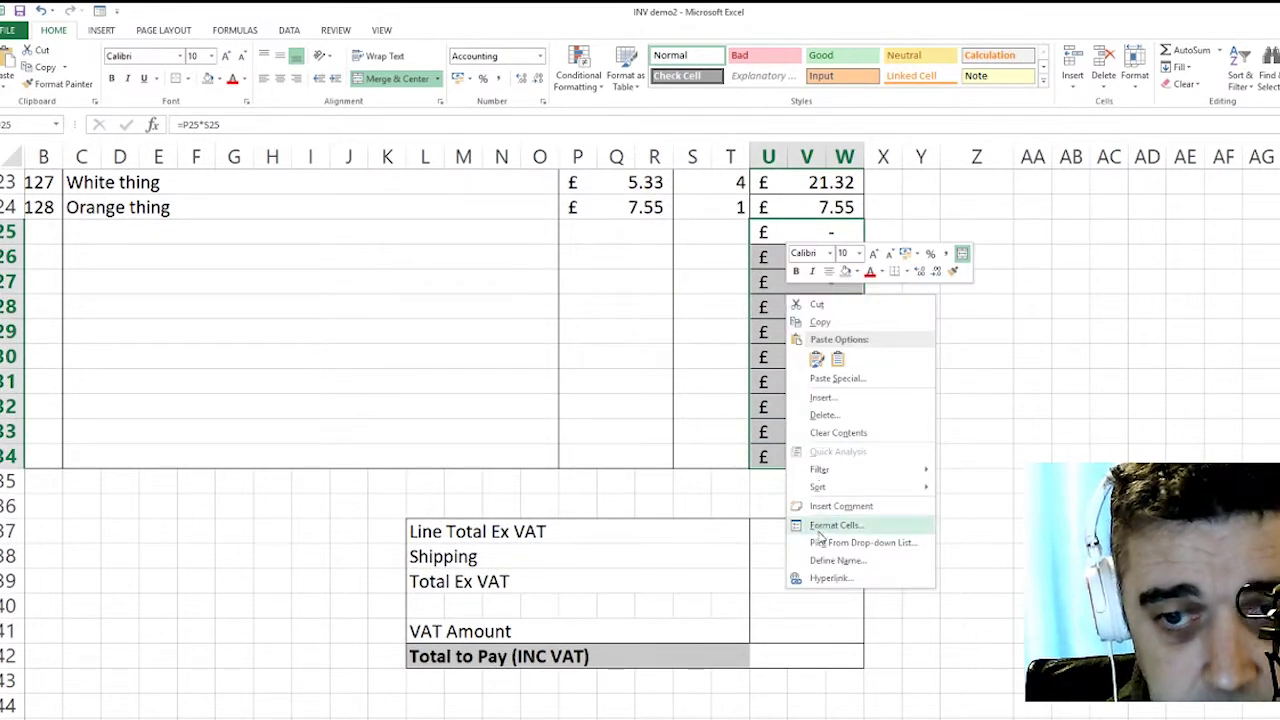
left_click(830, 432)
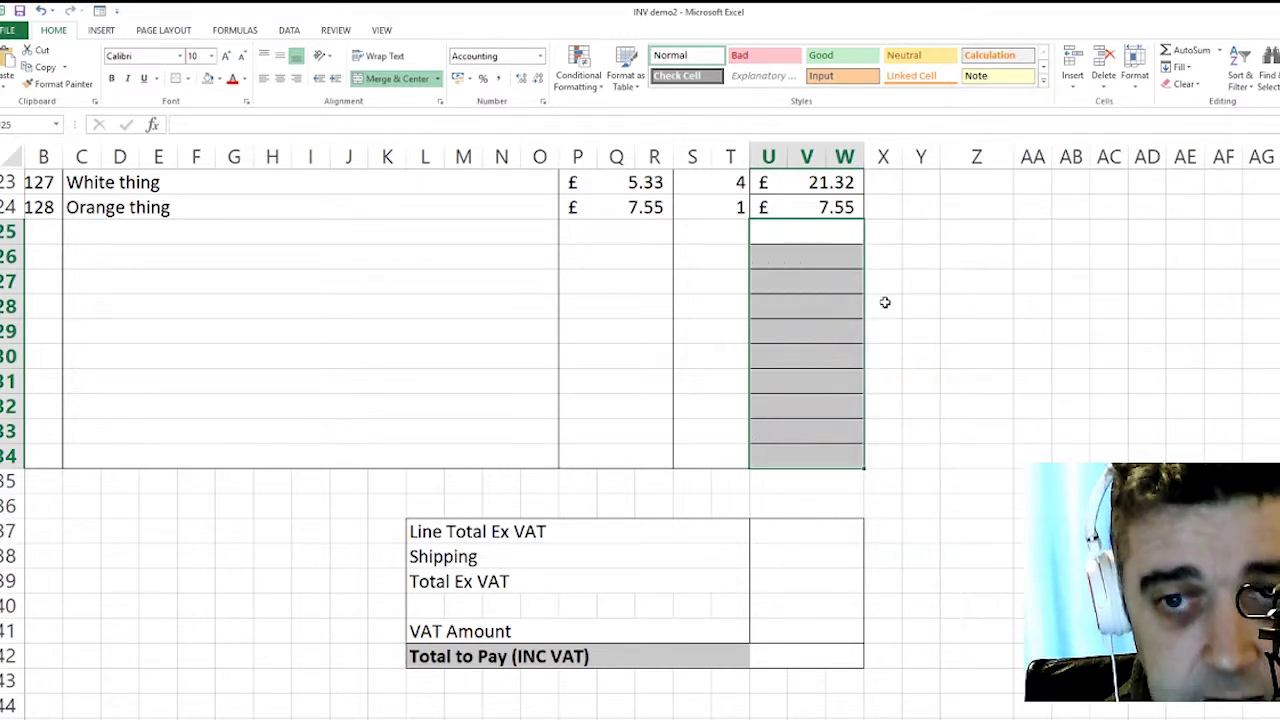
left_click(933, 286)
scroll(929, 290, "up", 5)
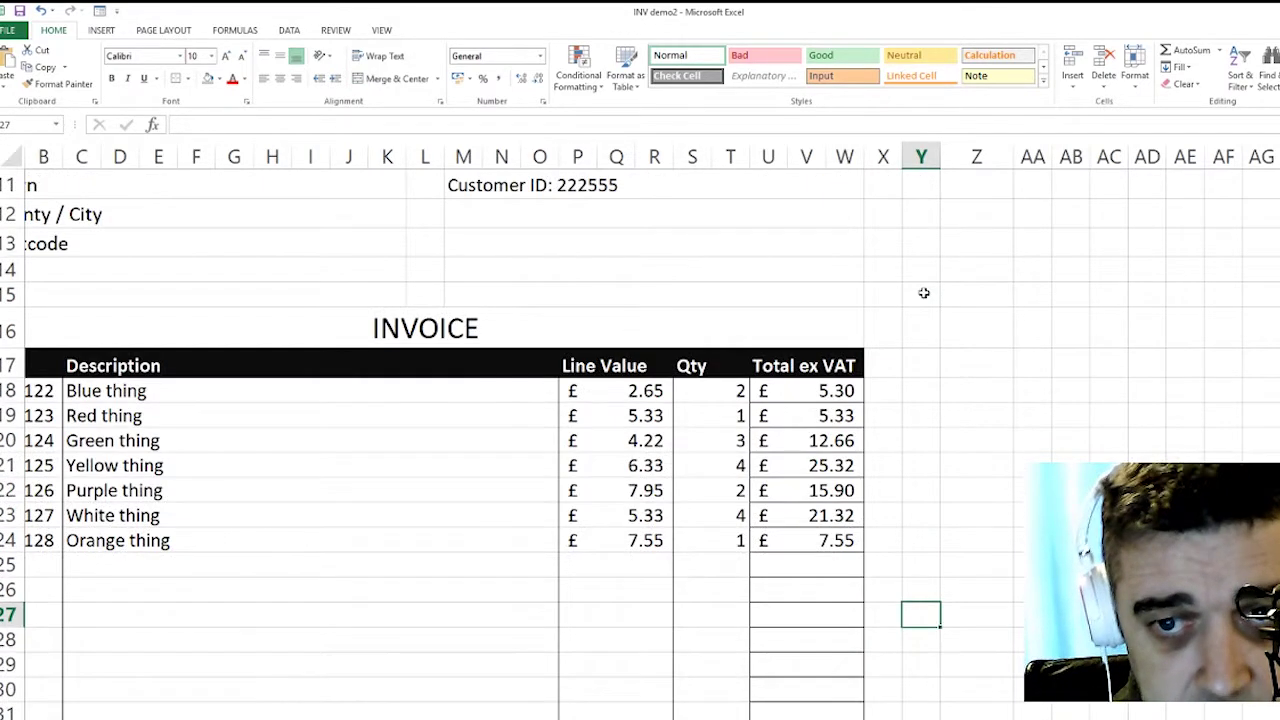
scroll(922, 294, "down", 3)
scroll(919, 298, "down", 2)
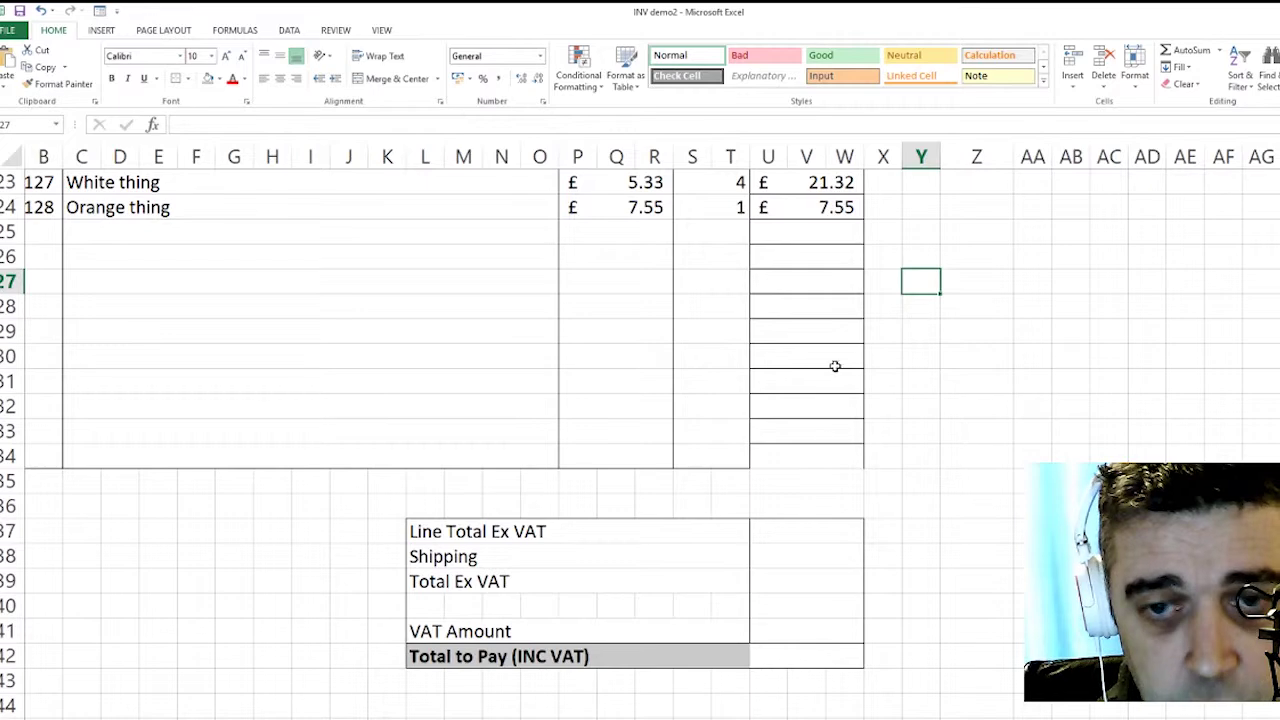
scroll(835, 366, "up", 2)
left_click(823, 683)
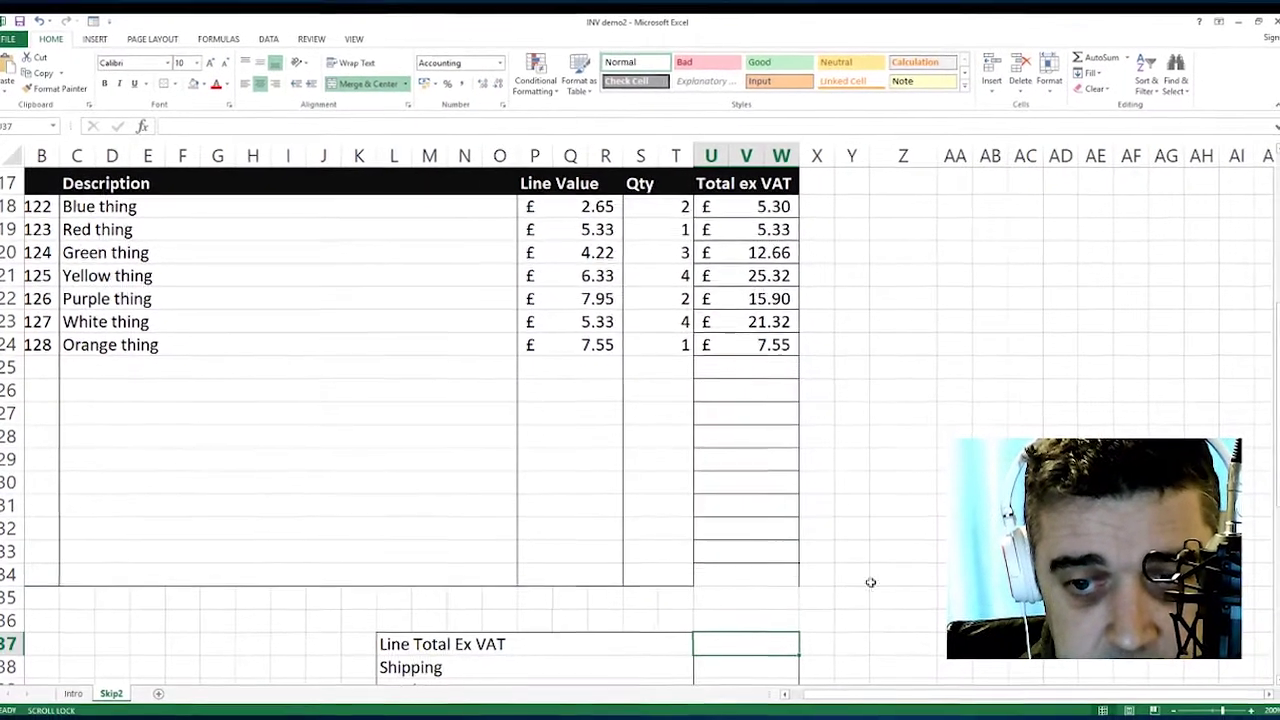
Try an AutoSum for Line Total Ex VAT, shifting and shrinking its range to row 34.
left_click(1085, 60)
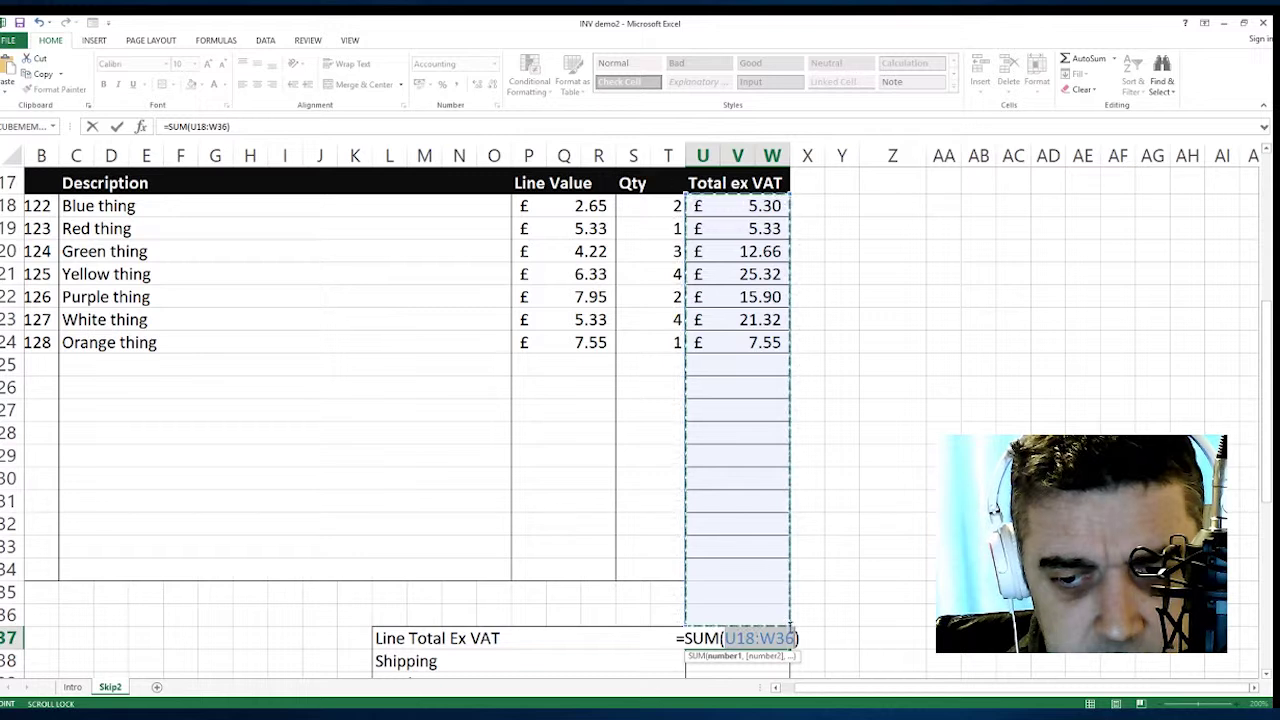
left_click_drag(789, 514, 889, 497)
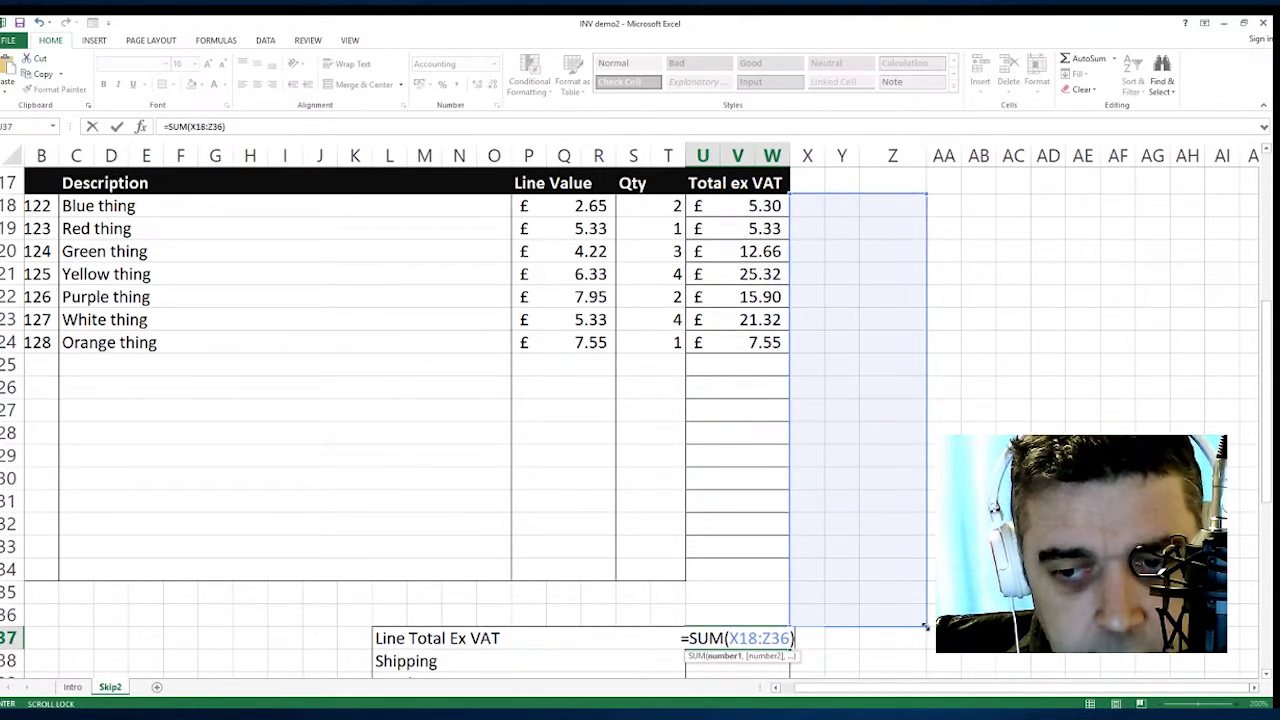
left_click_drag(925, 626, 909, 571)
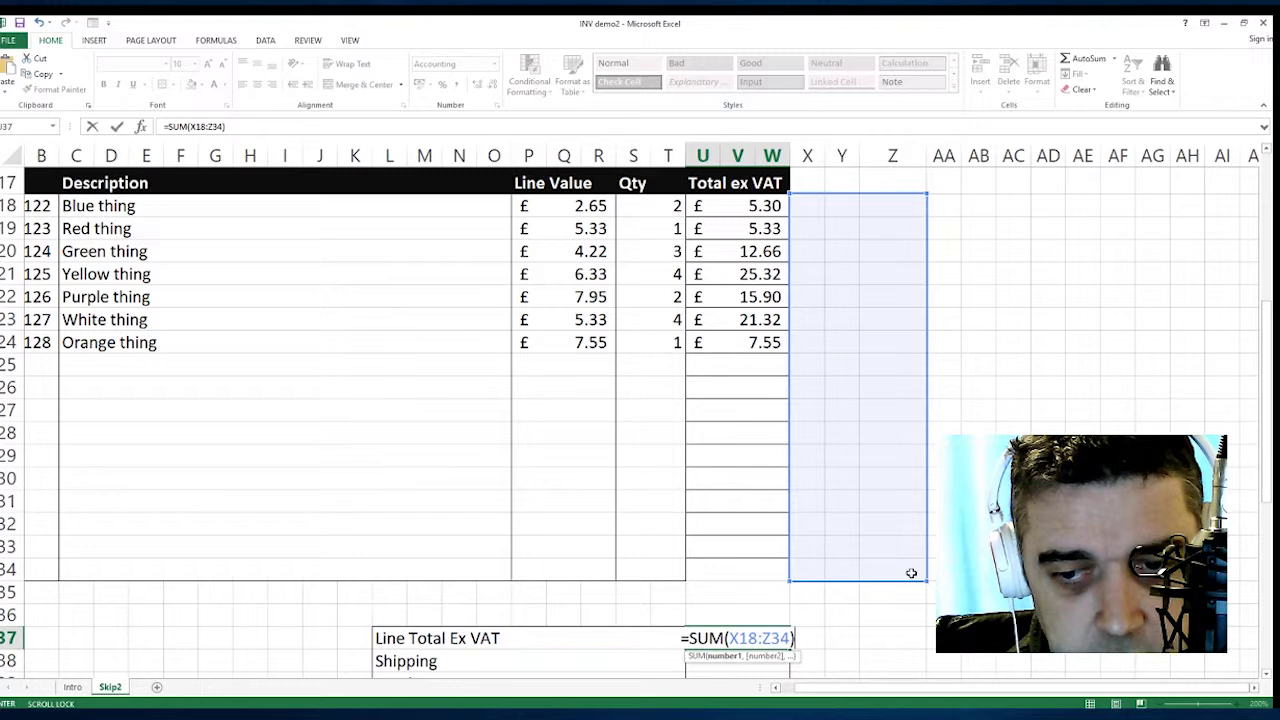
left_click(832, 584)
left_click(759, 643)
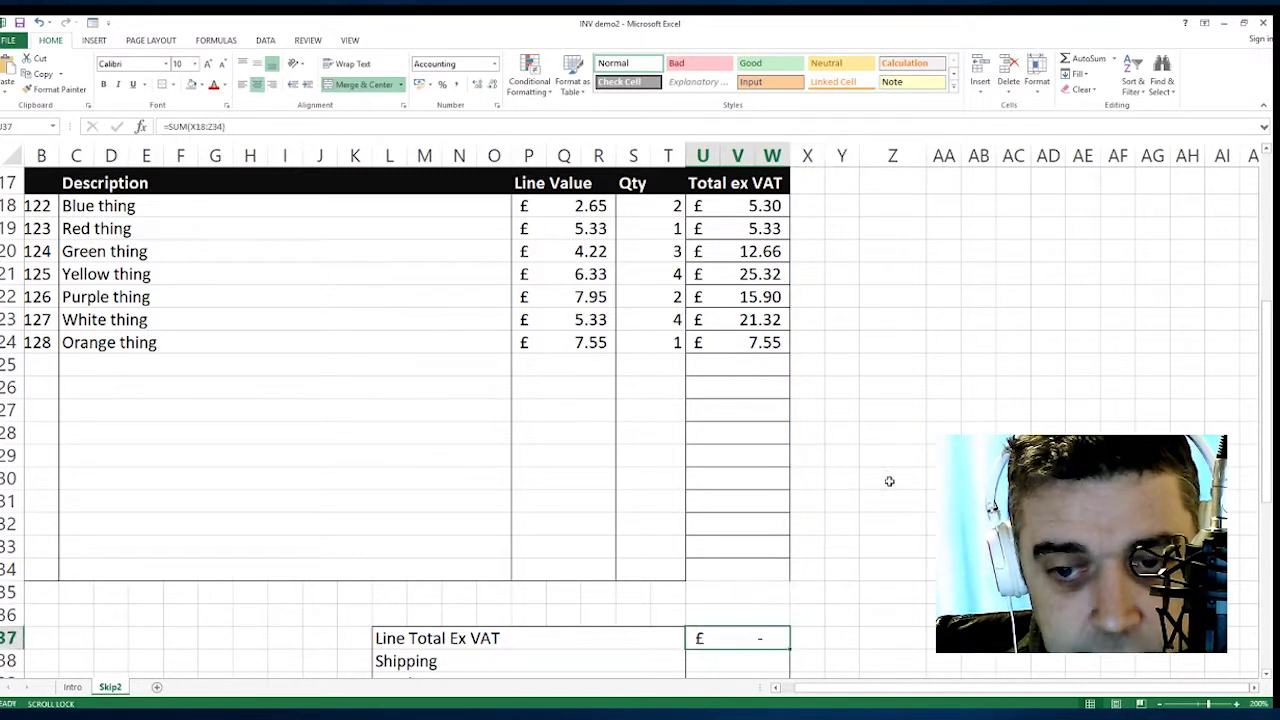
Redo the AutoSum over U18:W34 so Line Total Ex VAT shows £93.38.
left_click(1102, 58)
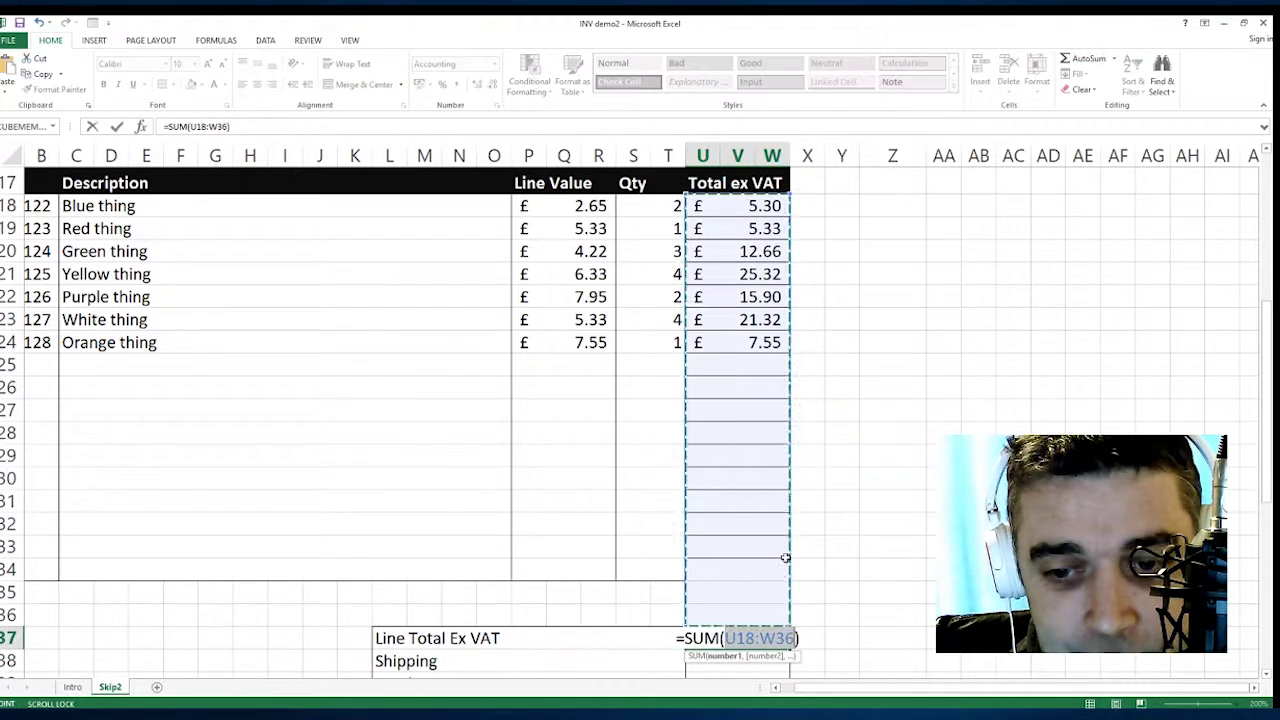
left_click_drag(792, 548, 836, 526)
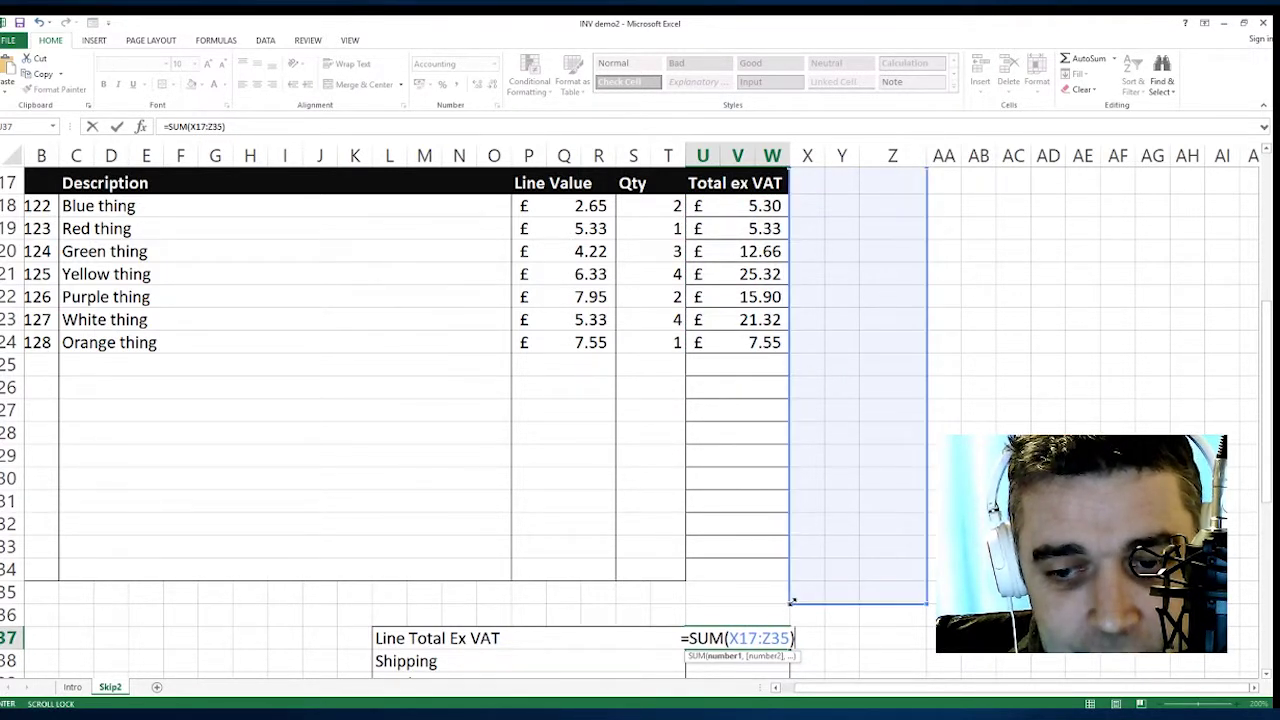
left_click_drag(792, 602, 688, 579)
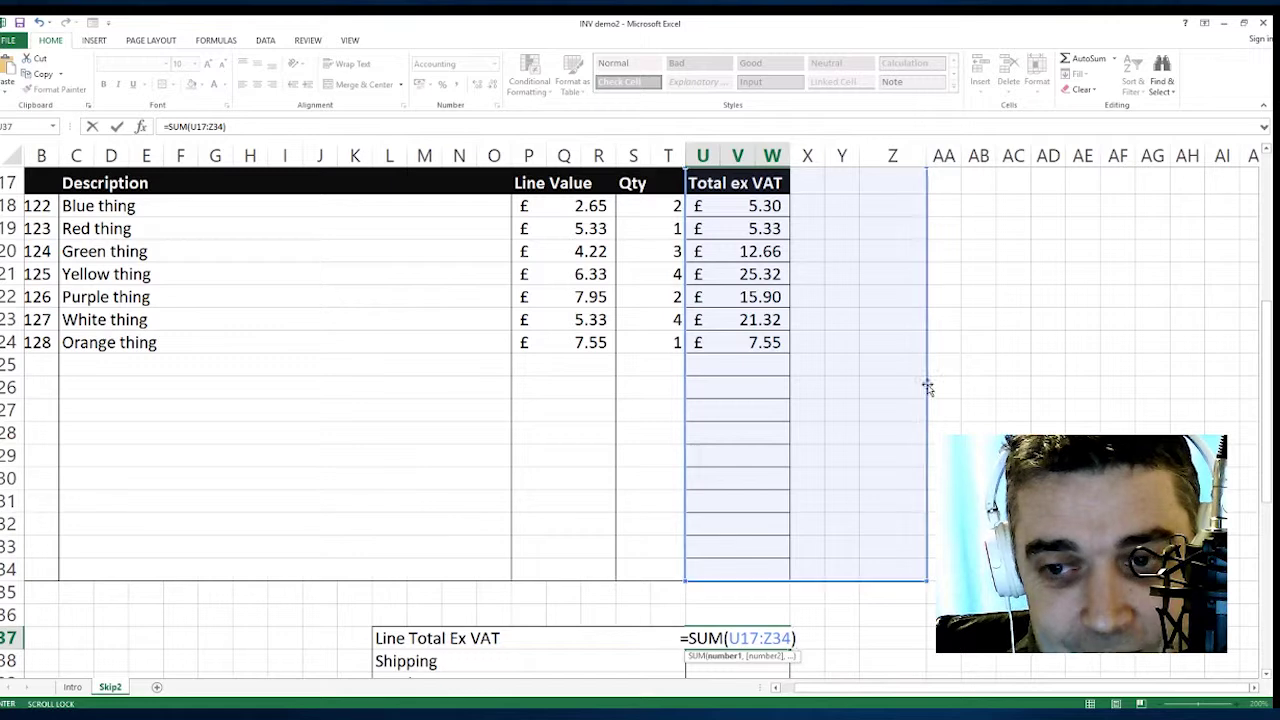
scroll(942, 255, "up", 2)
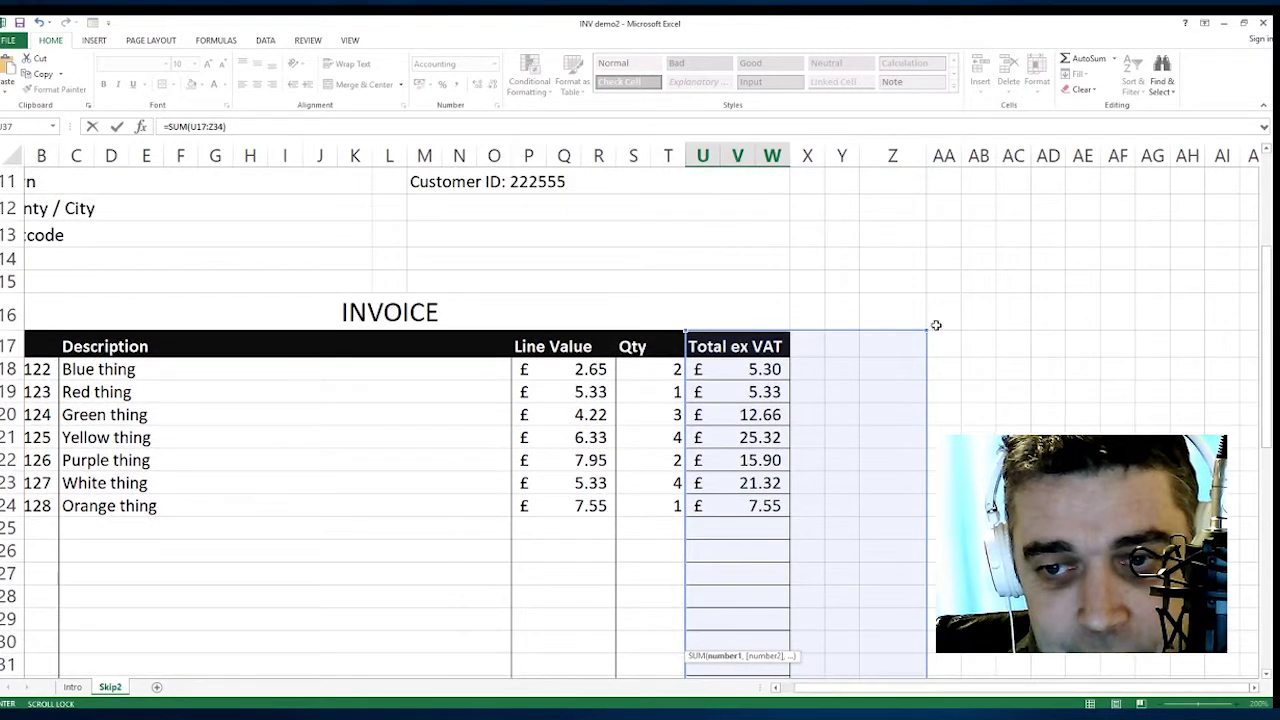
left_click_drag(928, 330, 797, 355)
scroll(814, 371, "down", 2)
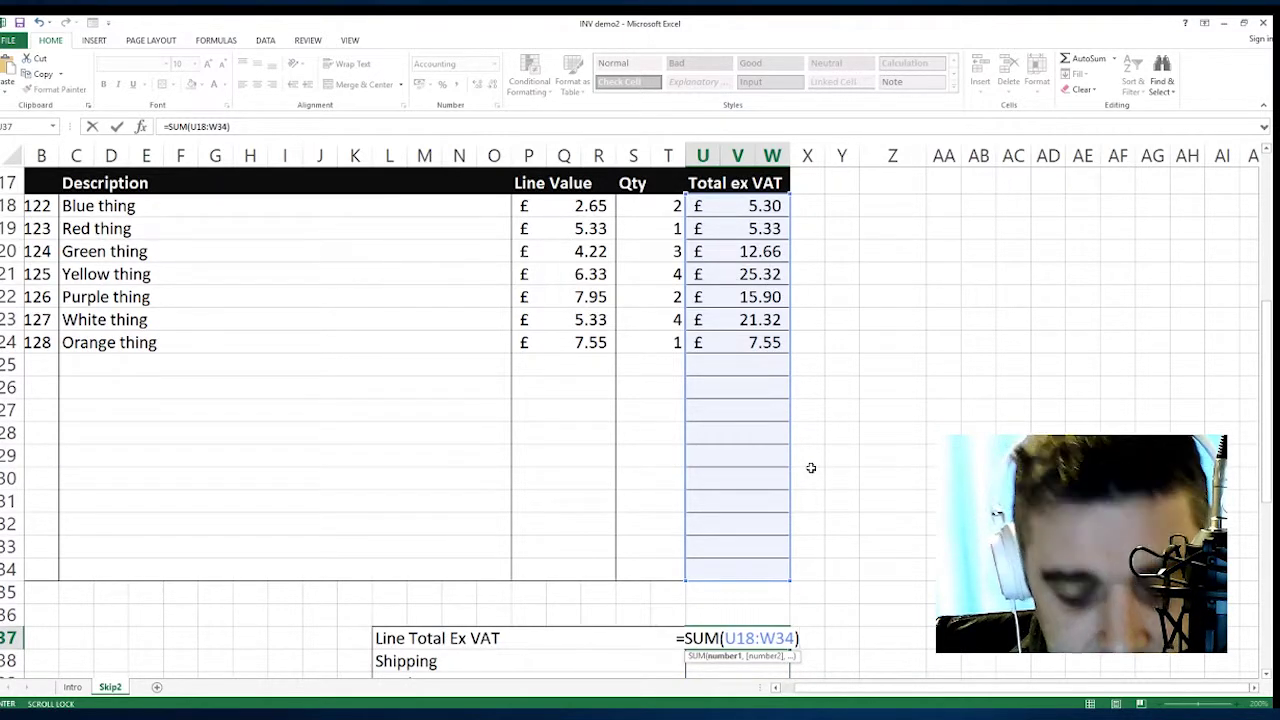
key("Return")
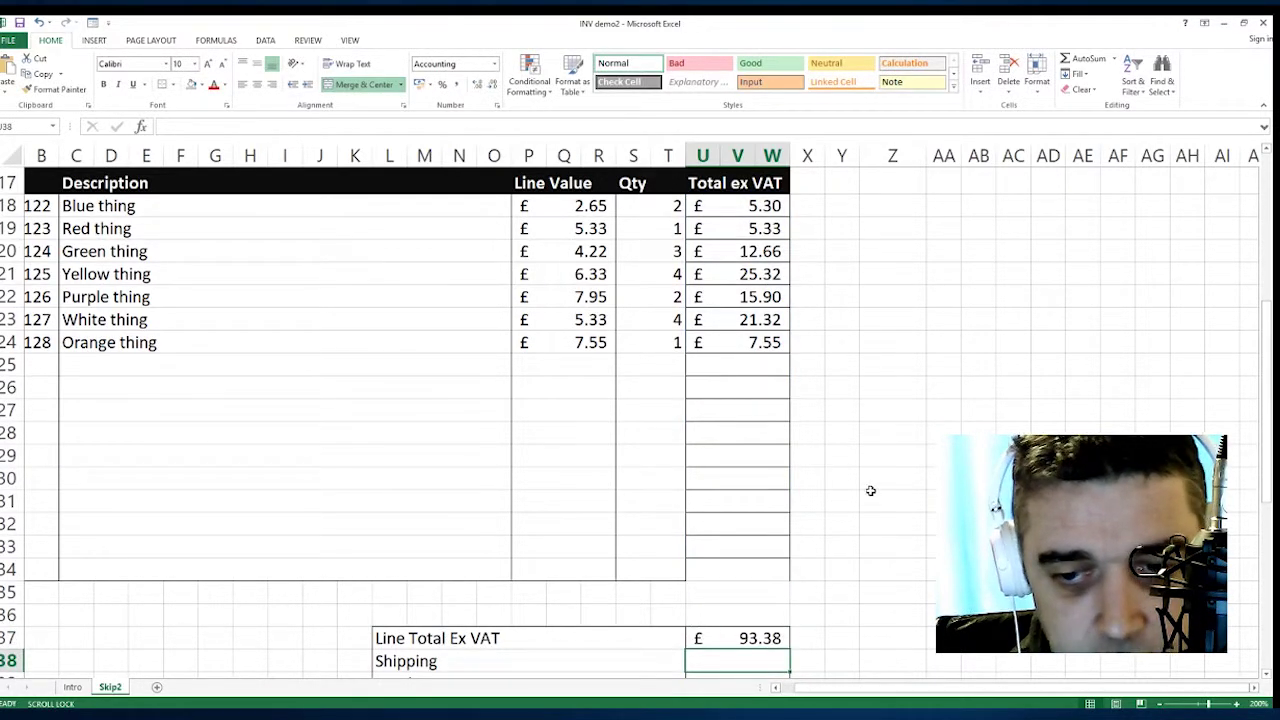
scroll(870, 490, "down", 2)
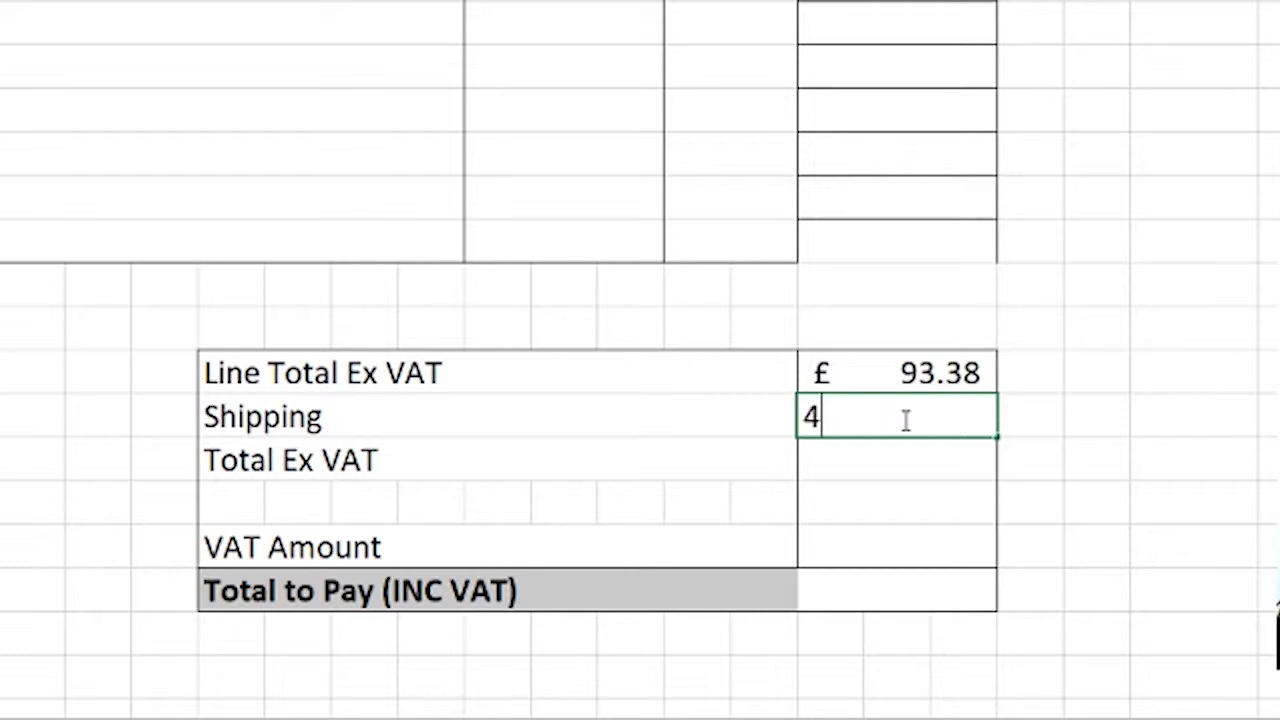
Enter the 4.95 shipping charge and check the line total and shipping cells.
type("95")
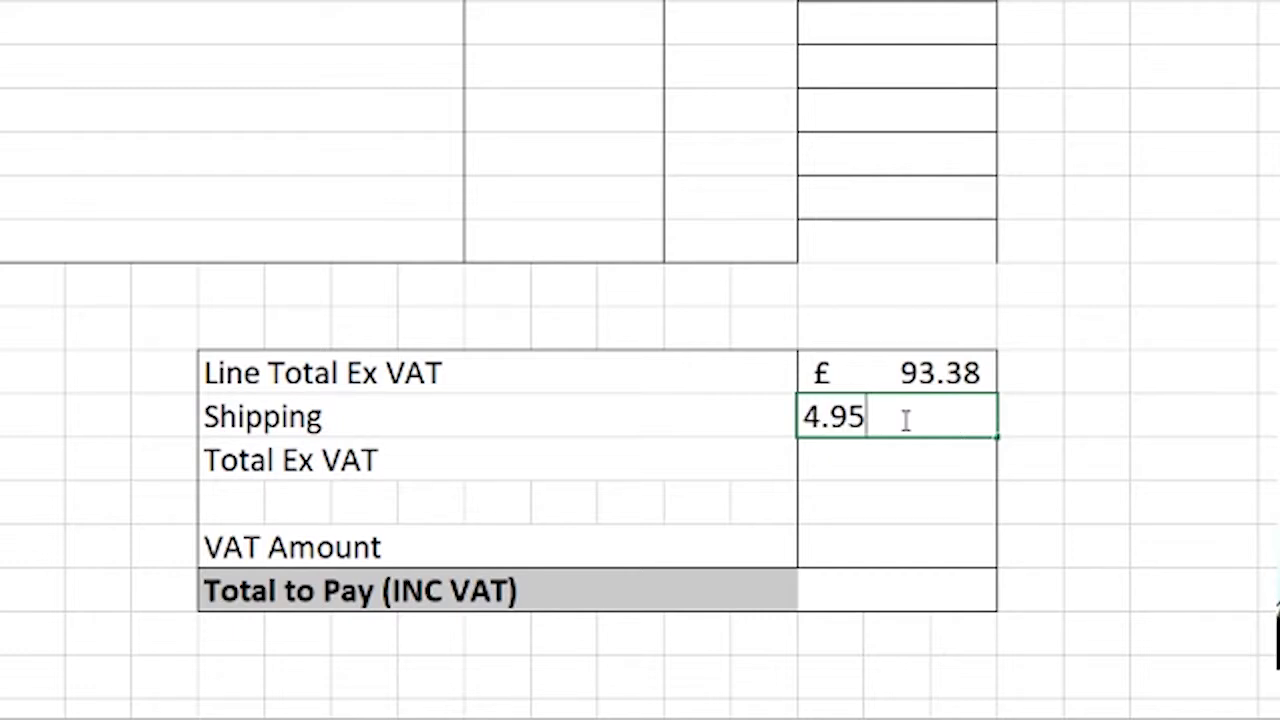
left_click(869, 474)
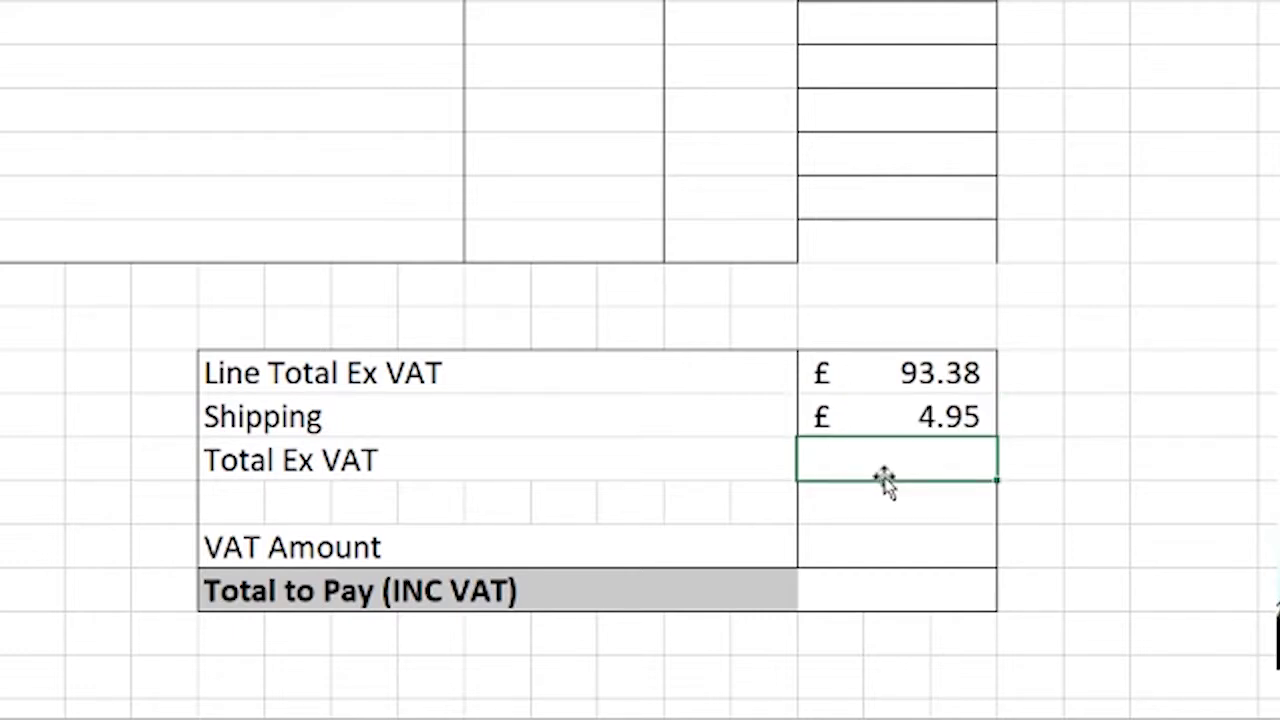
left_click(313, 466)
left_click(903, 455)
left_click(932, 378)
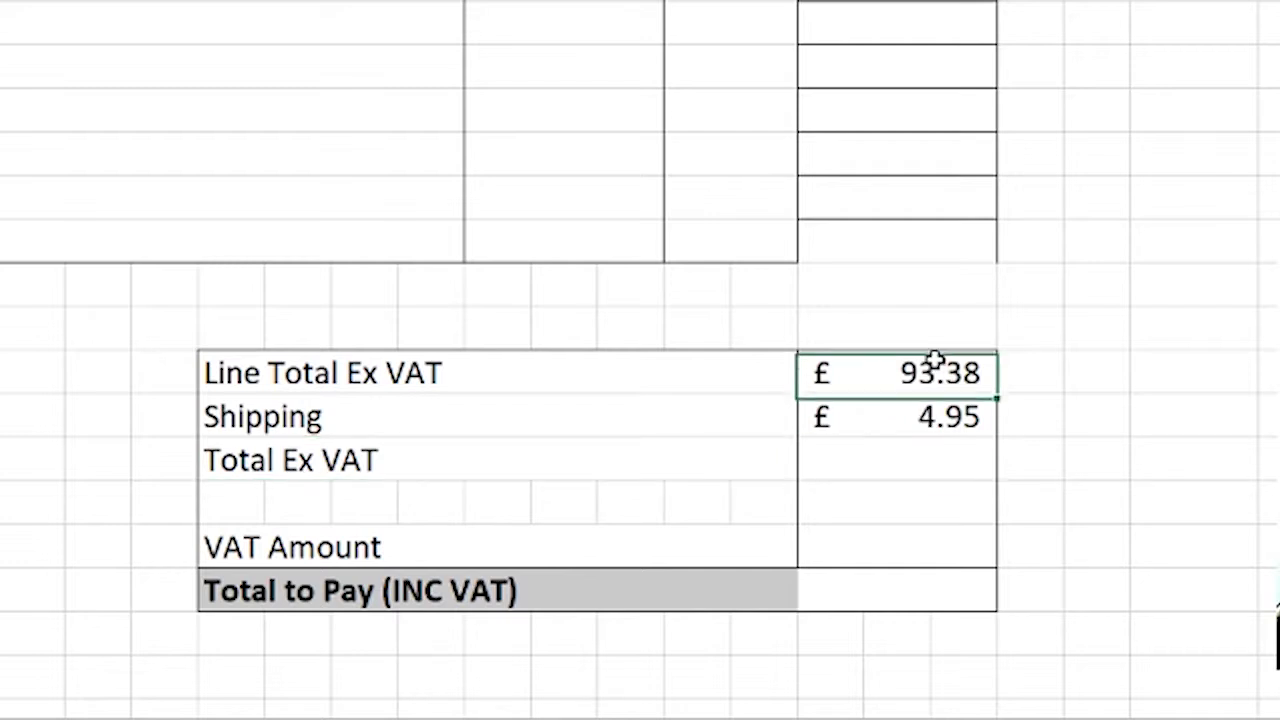
left_click(920, 430)
left_click(923, 473)
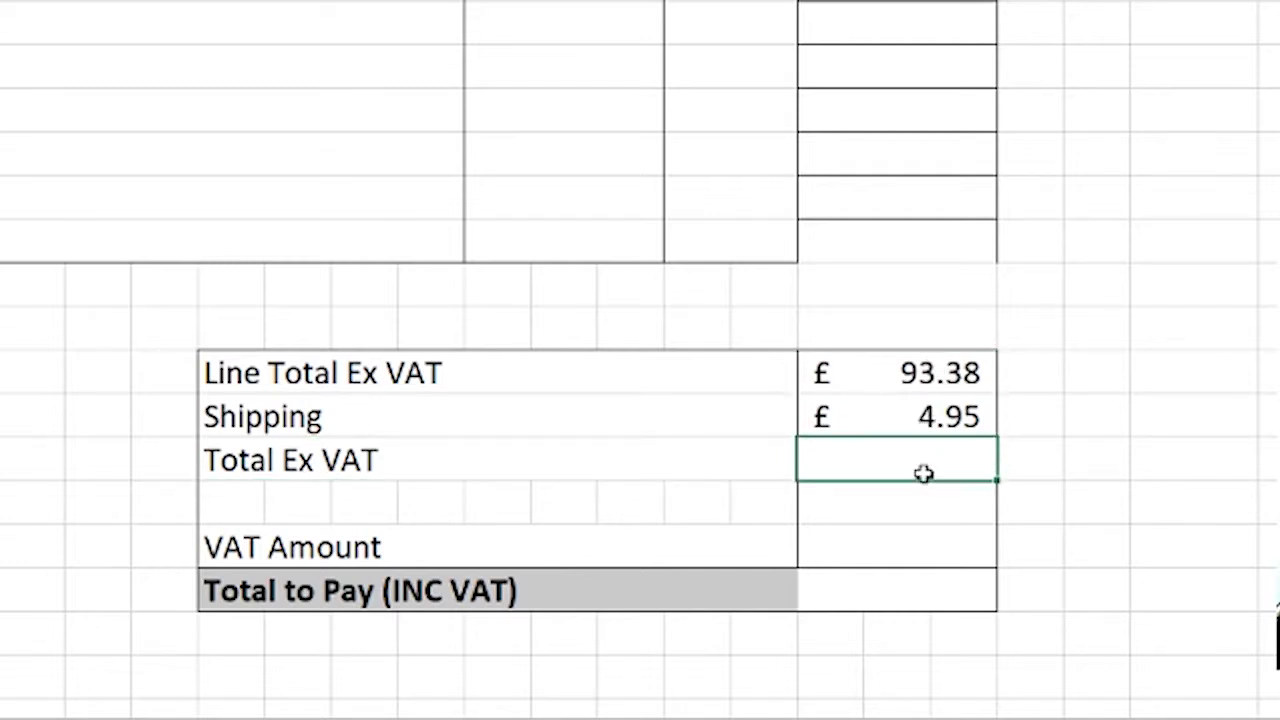
Sum line total and shipping into Total Ex VAT with Alt+=, giving £98.33.
key("alt+equal")
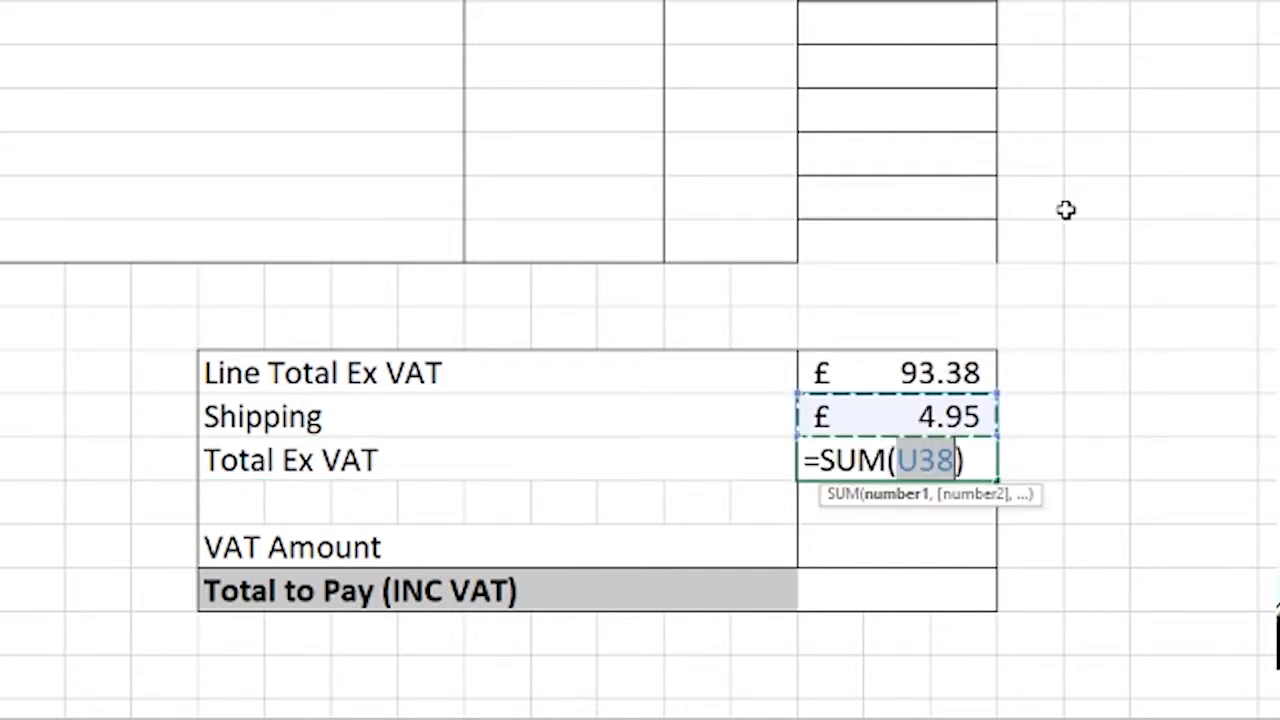
left_click_drag(998, 392, 991, 366)
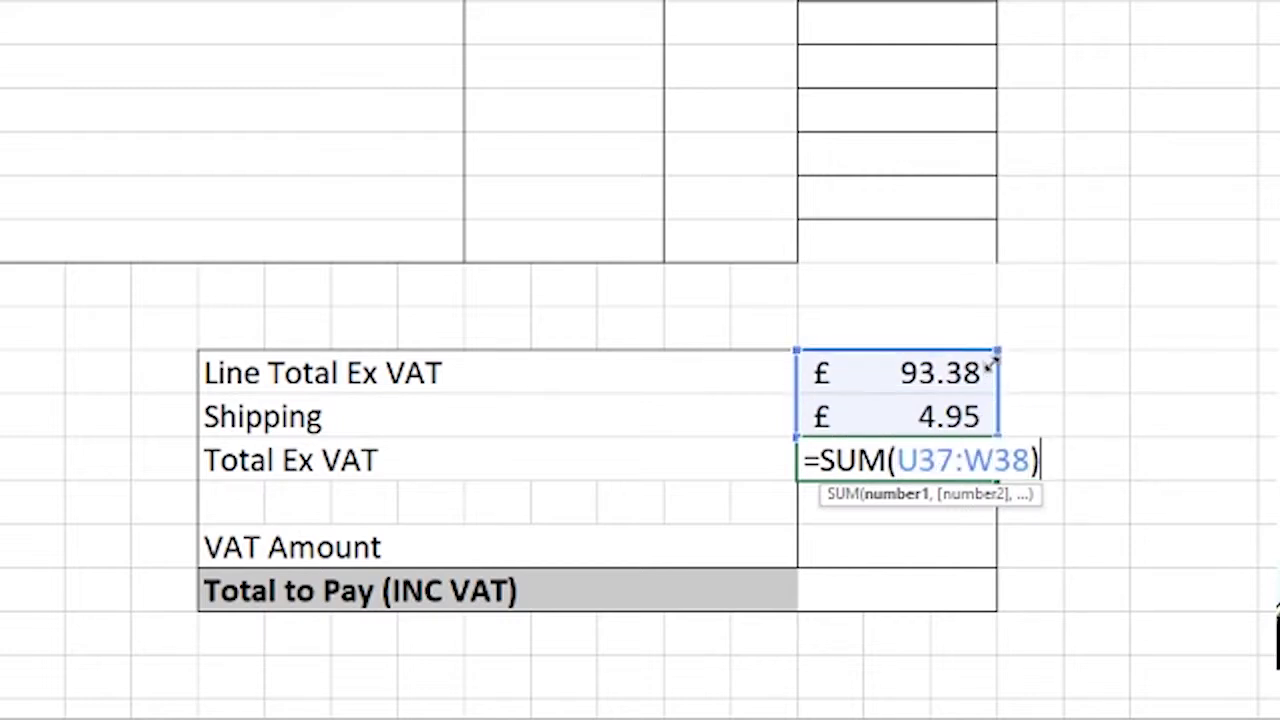
key("Return")
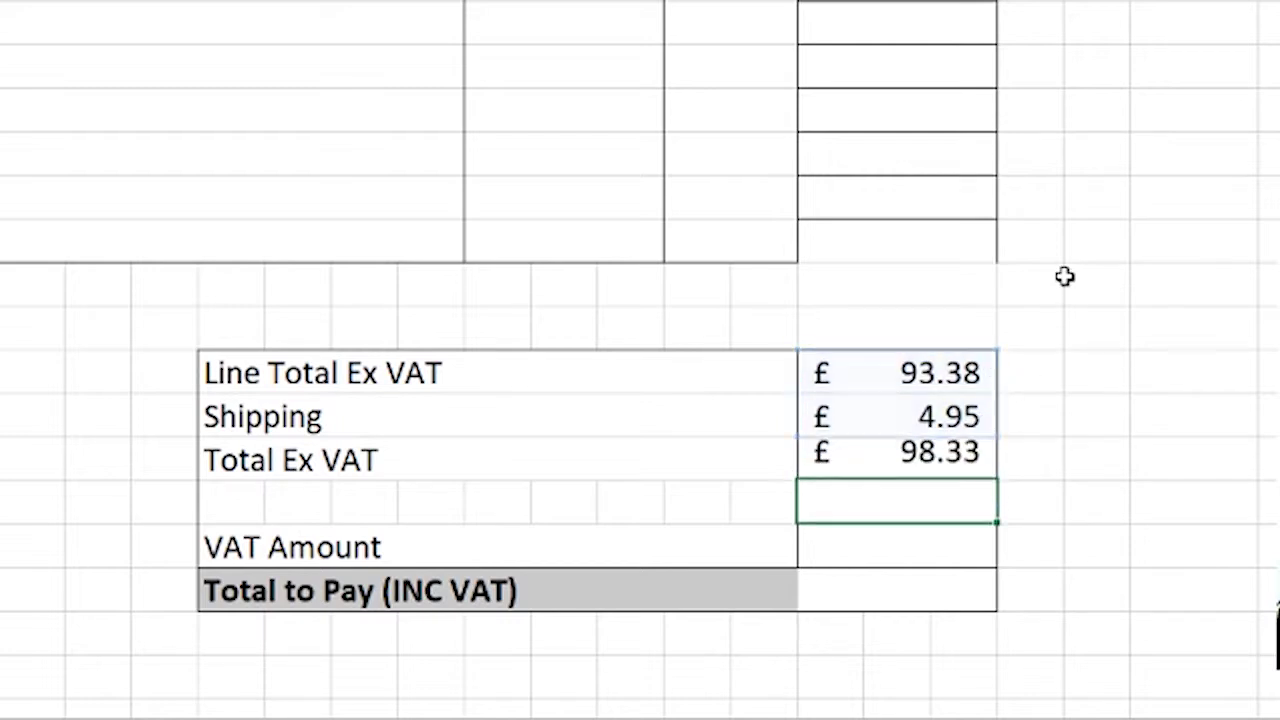
left_click(968, 460)
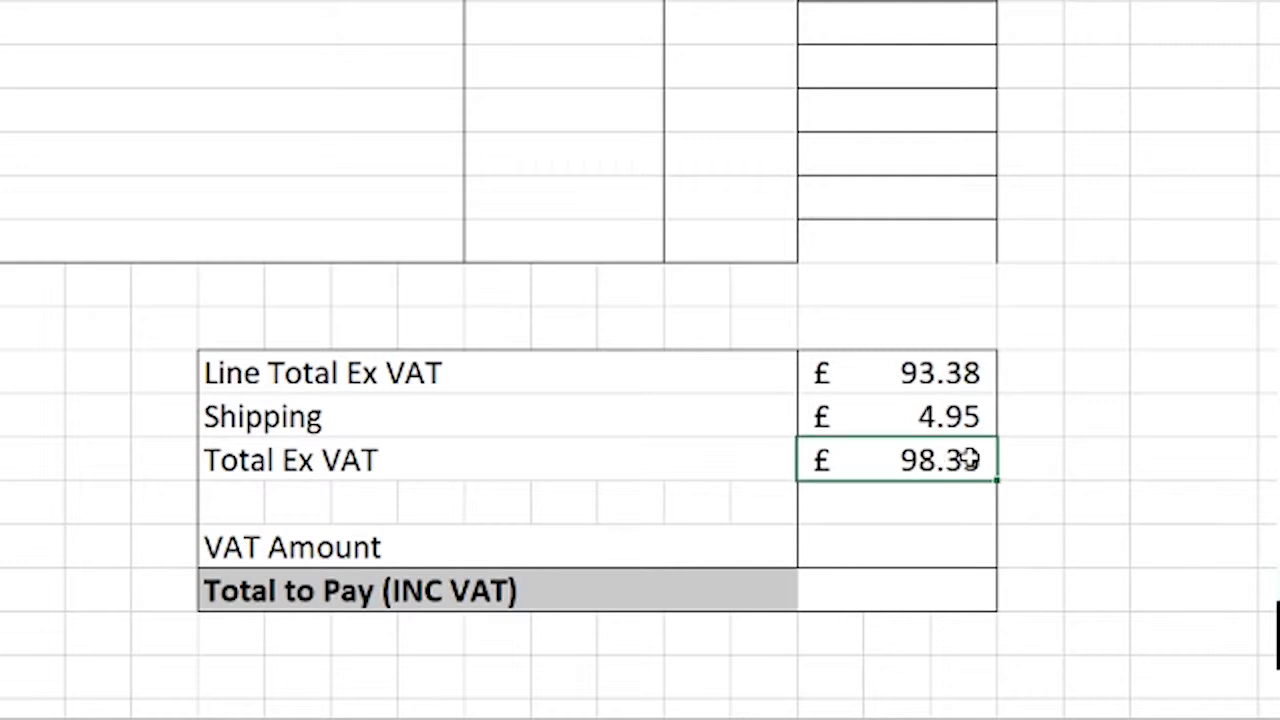
left_click(885, 544)
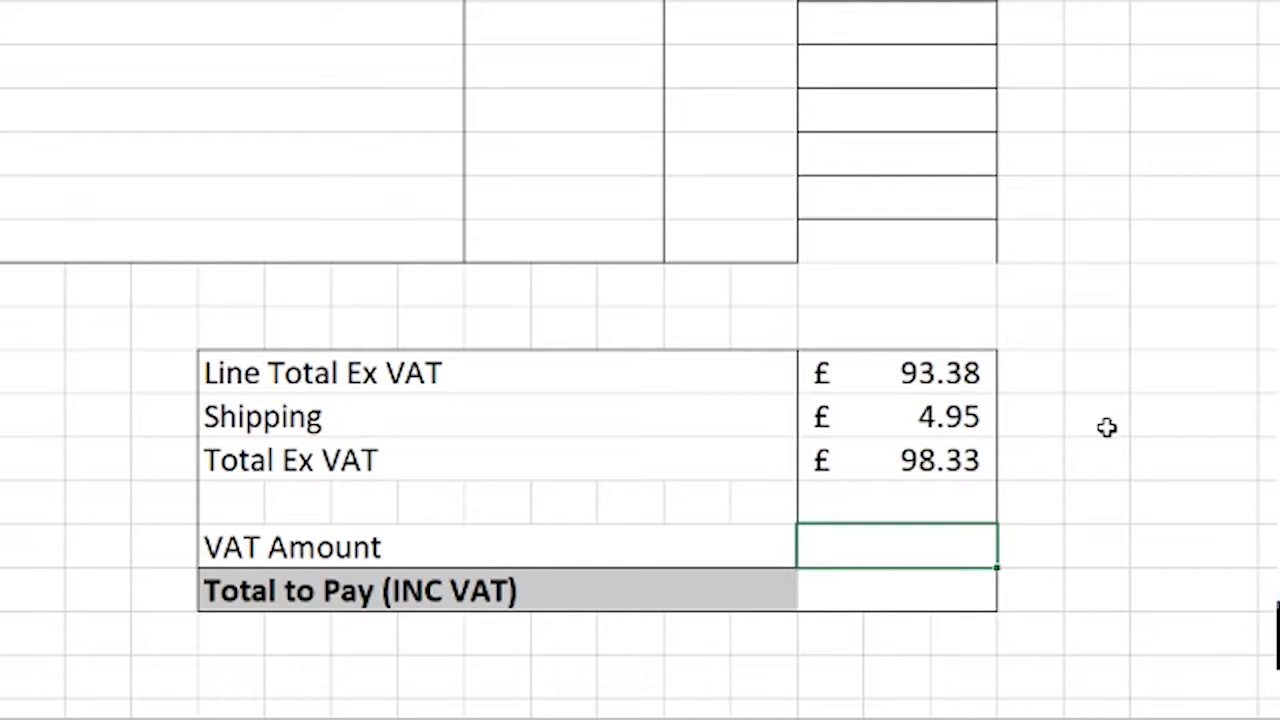
left_click(915, 589)
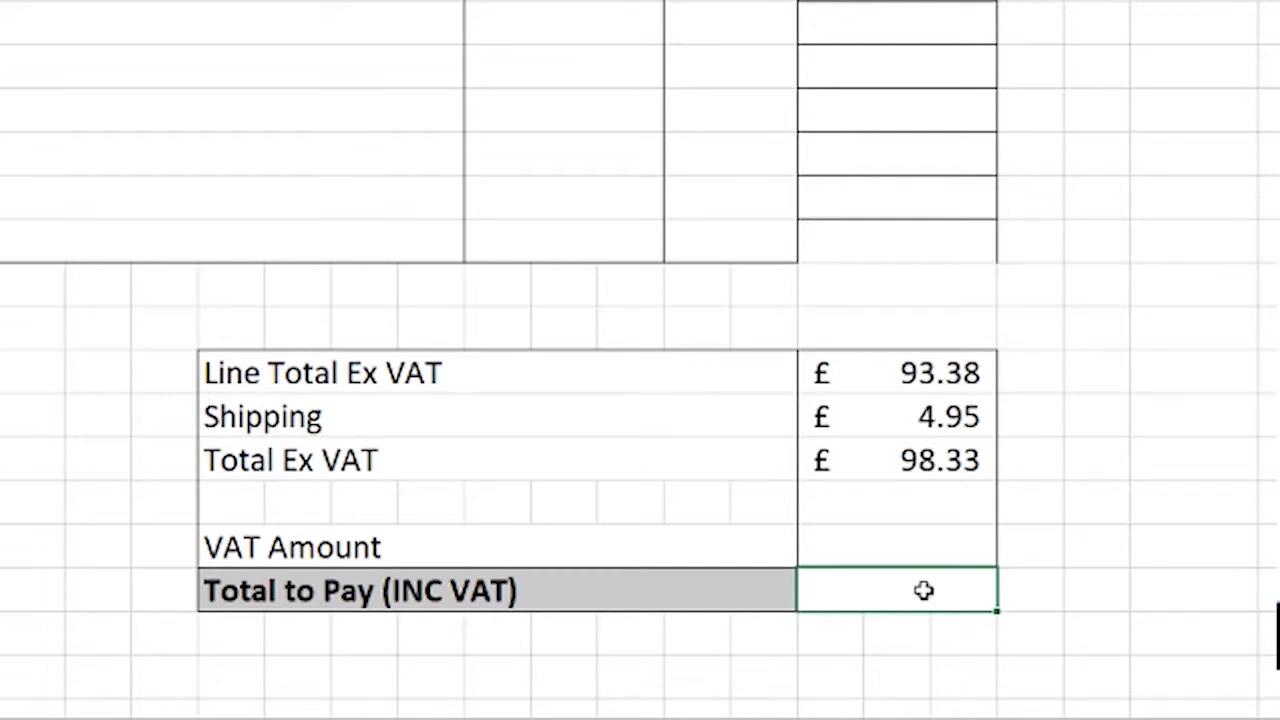
left_click(306, 549)
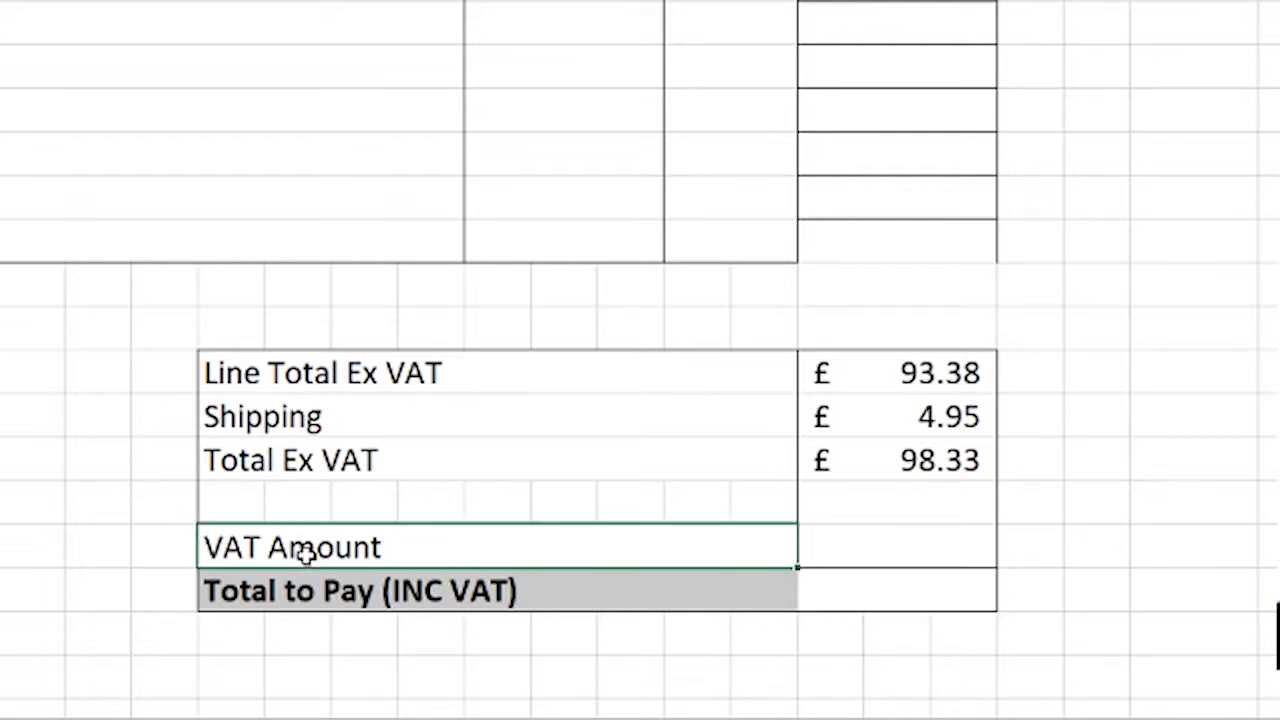
left_click(906, 594)
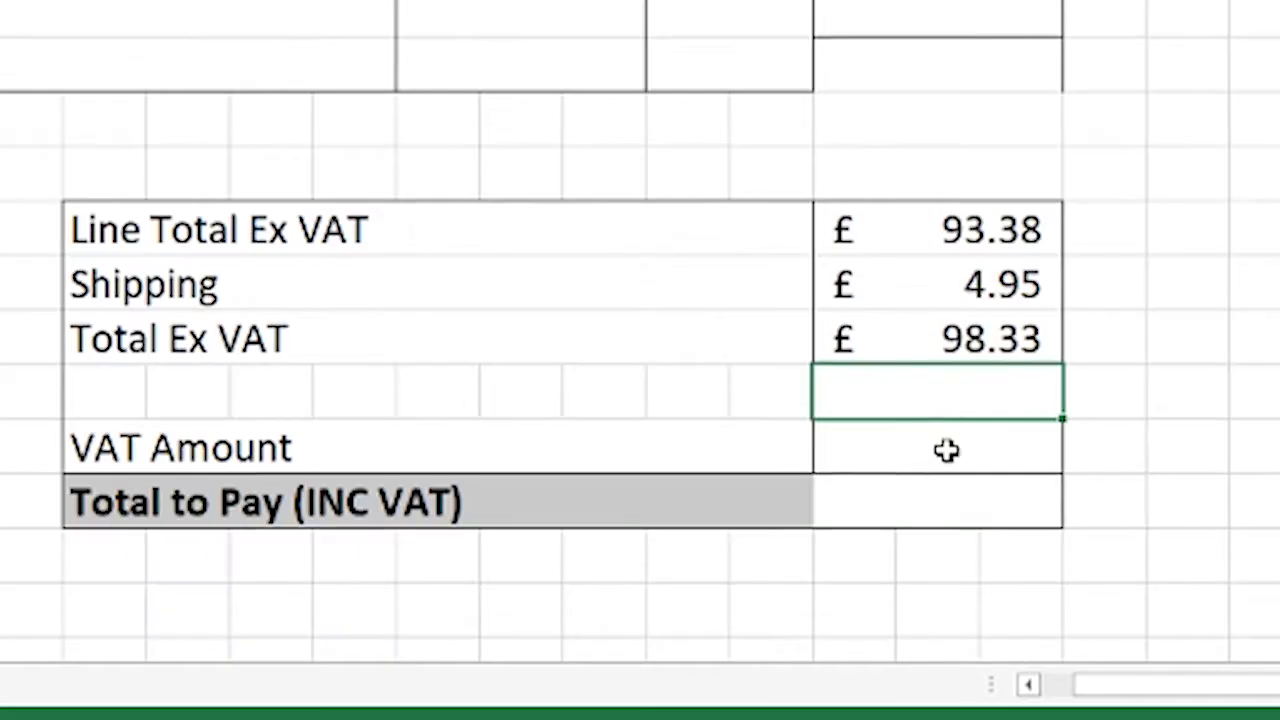
left_click(903, 549)
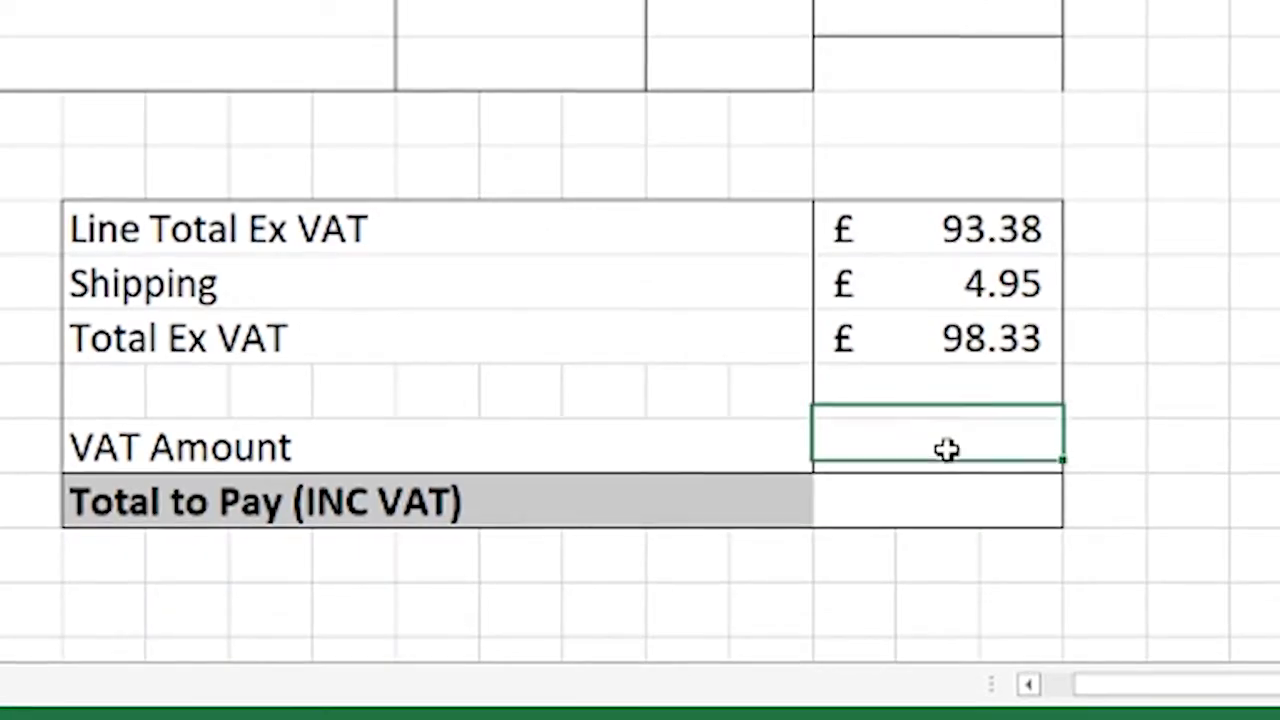
left_click(946, 513)
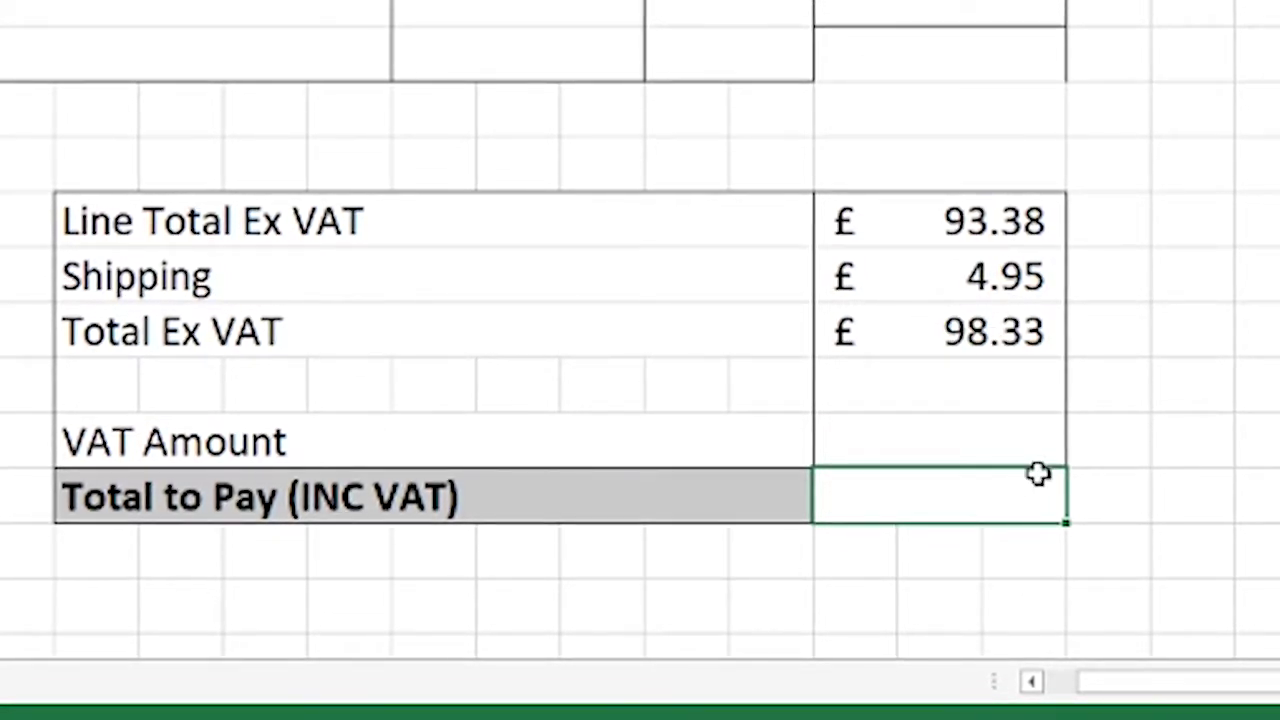
left_click(980, 333)
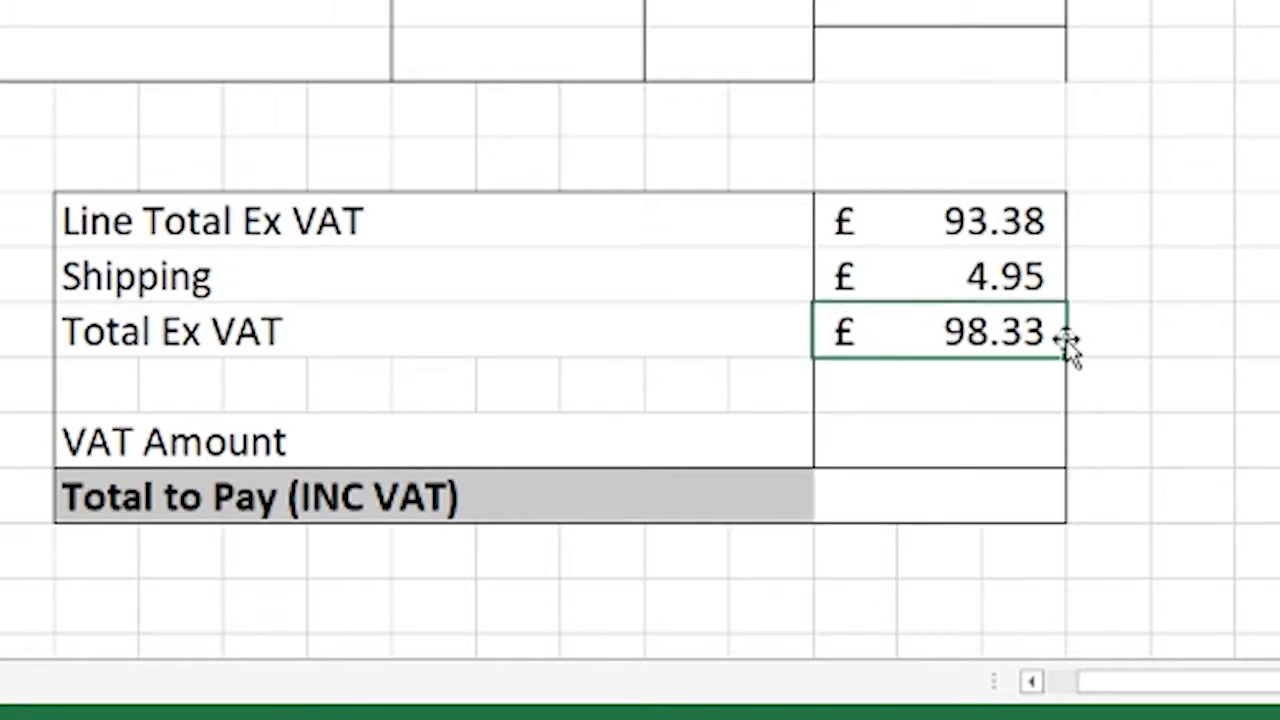
left_click(943, 503)
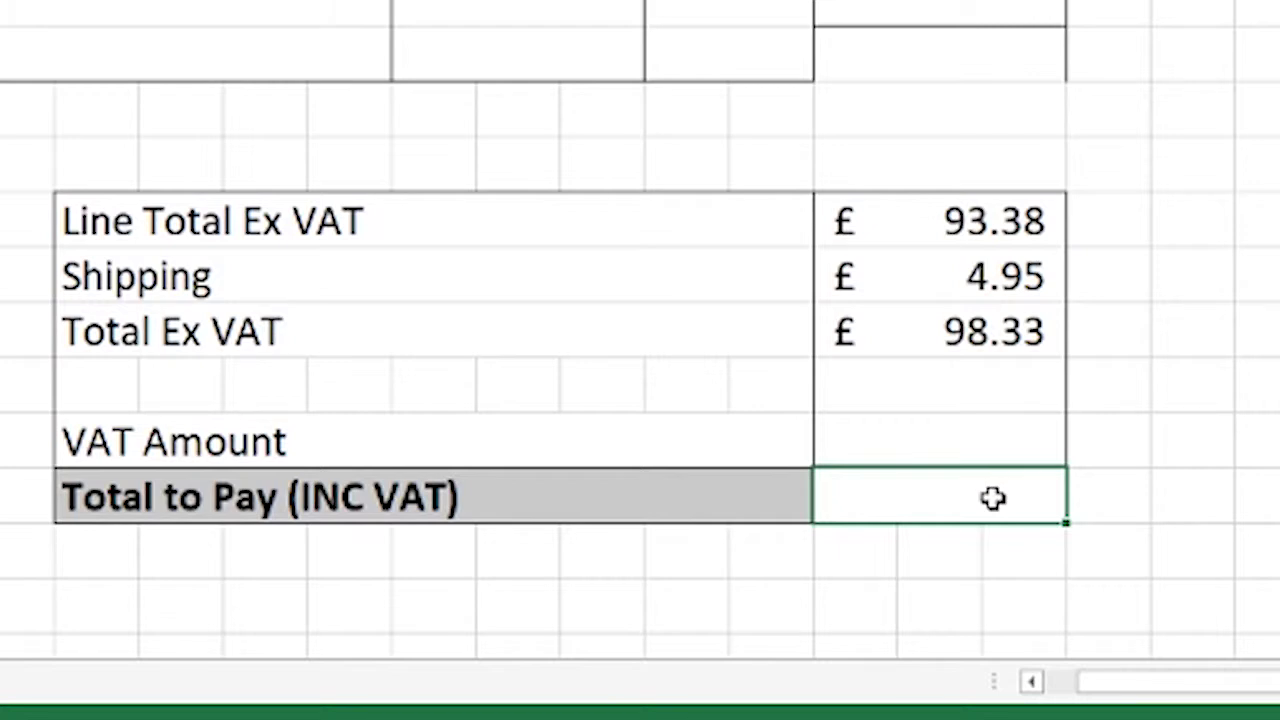
type("=")
Enter =U39*(1+20%) in Total to Pay, fixing a typo, to show £118.00.
left_click(981, 337)
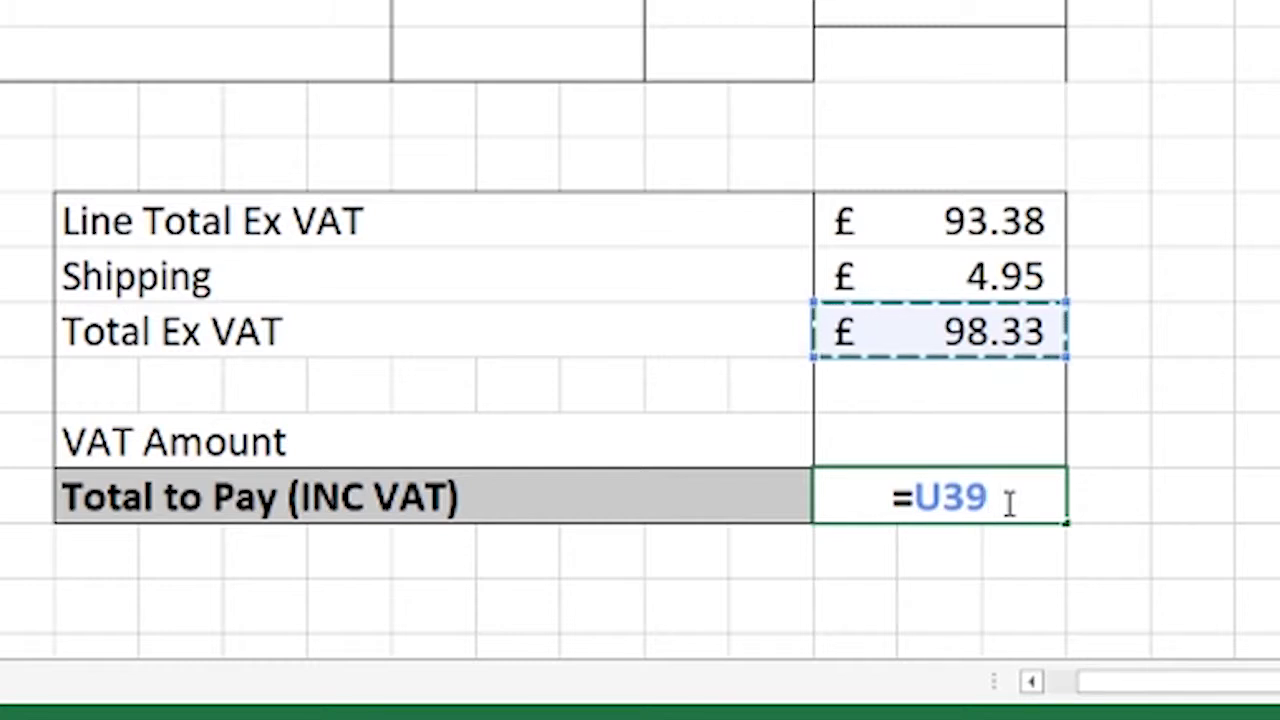
type("*")
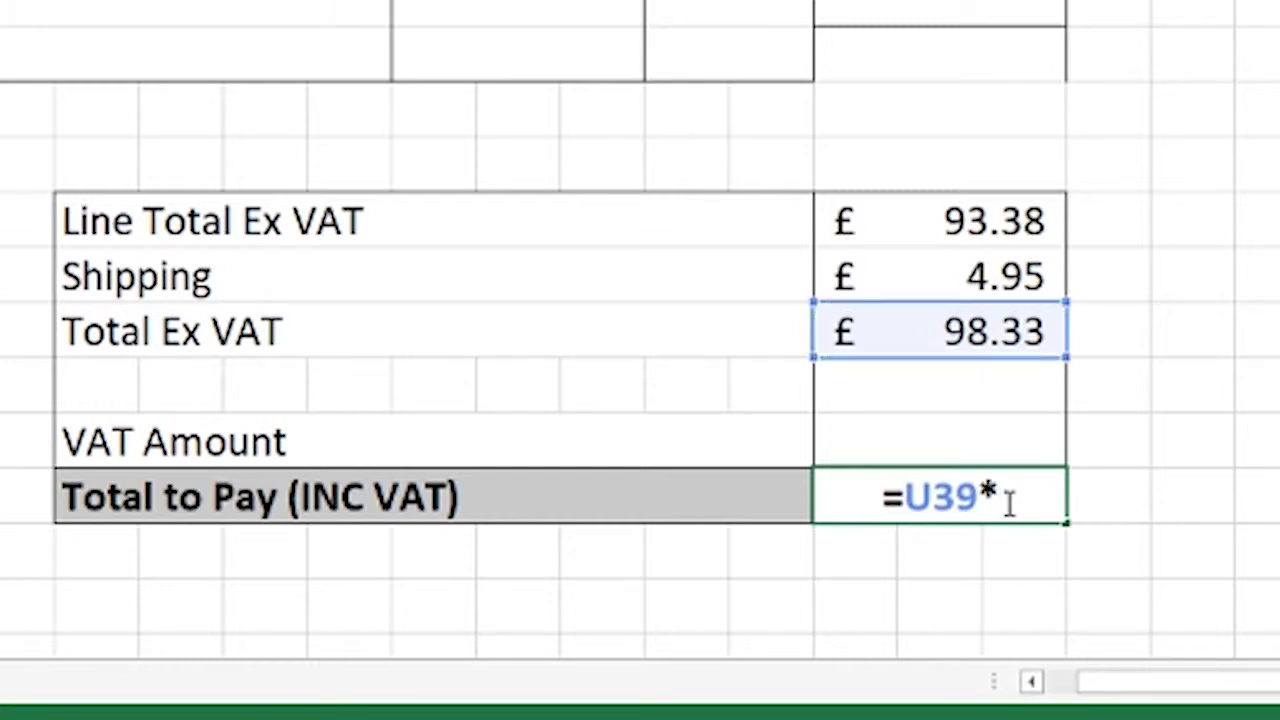
type("(1")
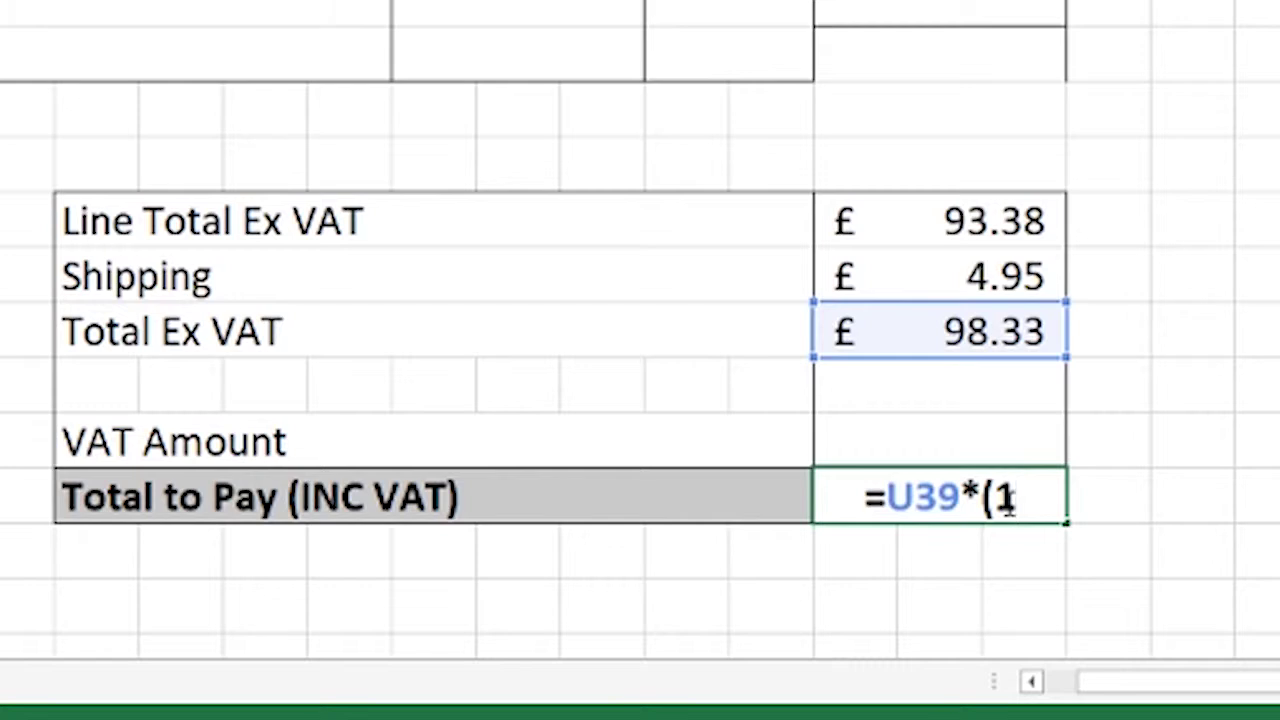
type("+20")
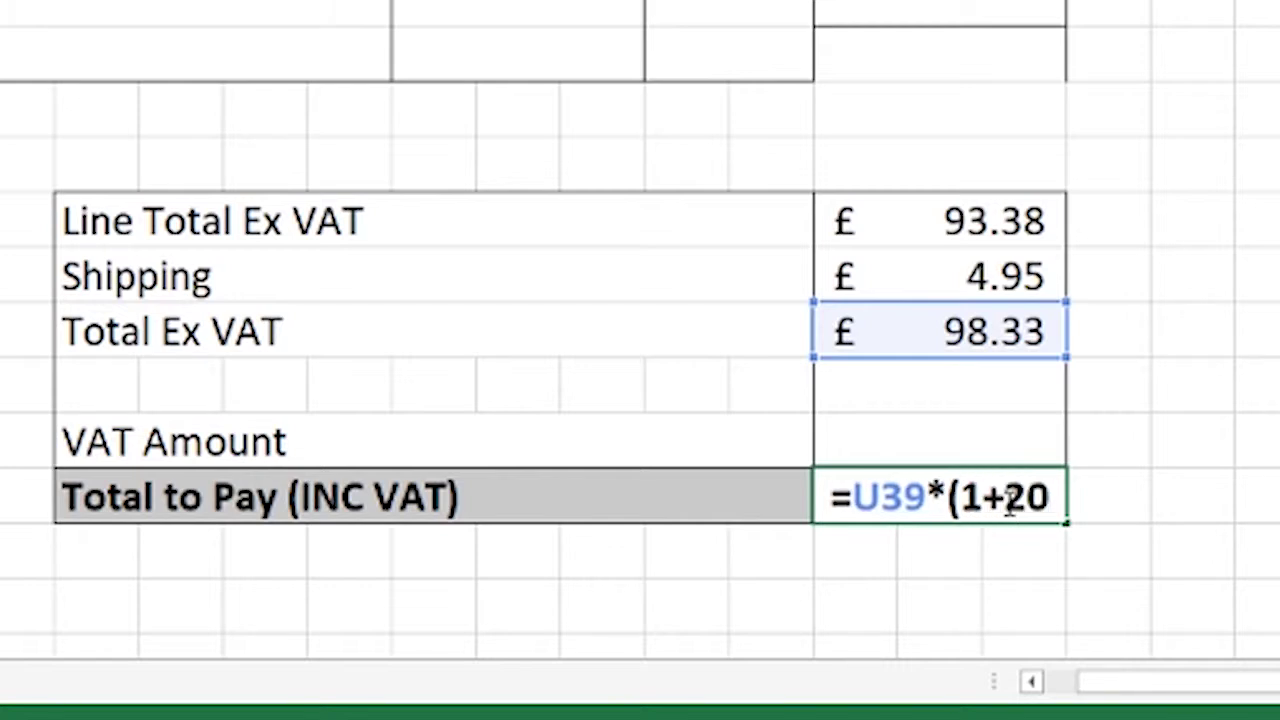
type("%")
key("BackSpace")
type("%")
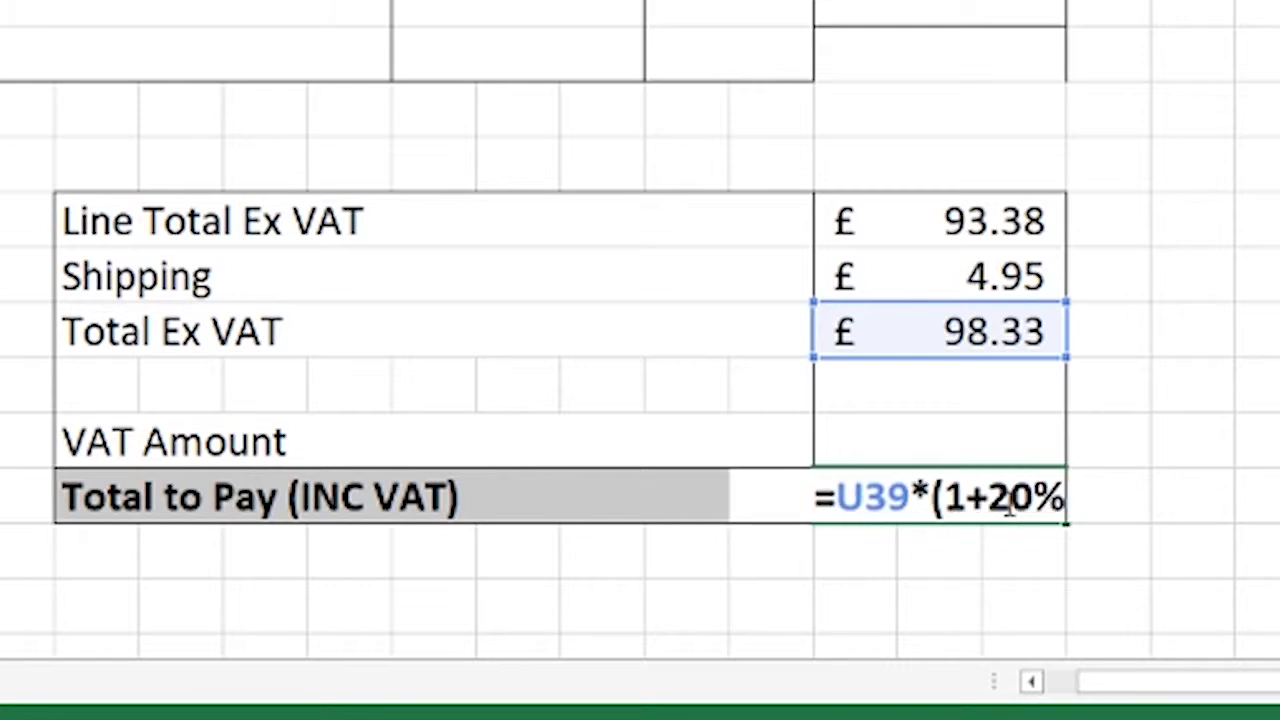
type(")")
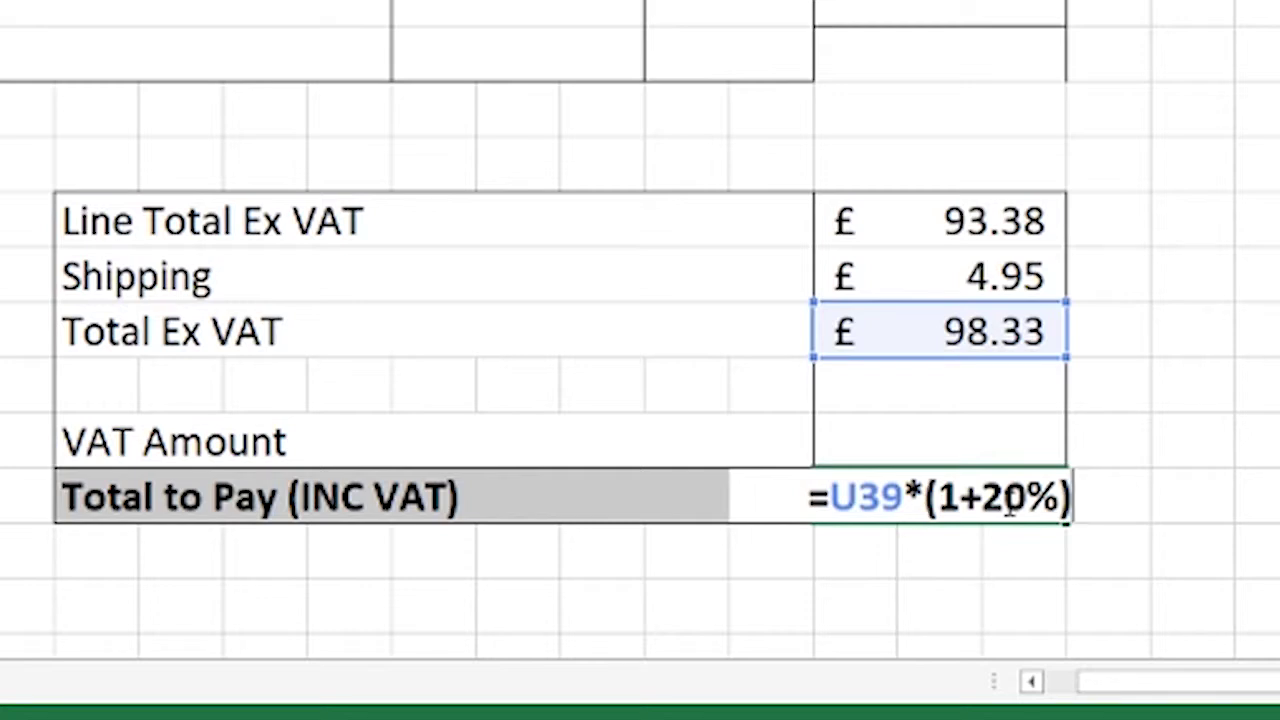
key("Return")
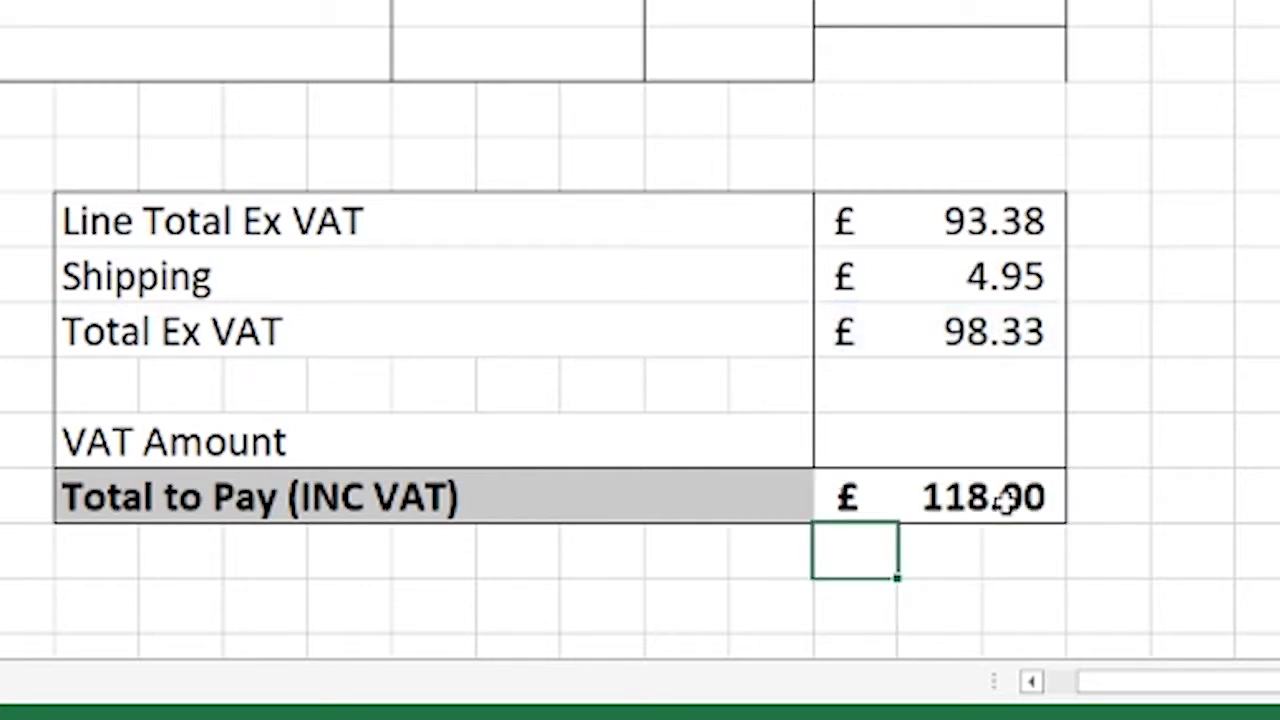
left_click(969, 432)
left_click(977, 493)
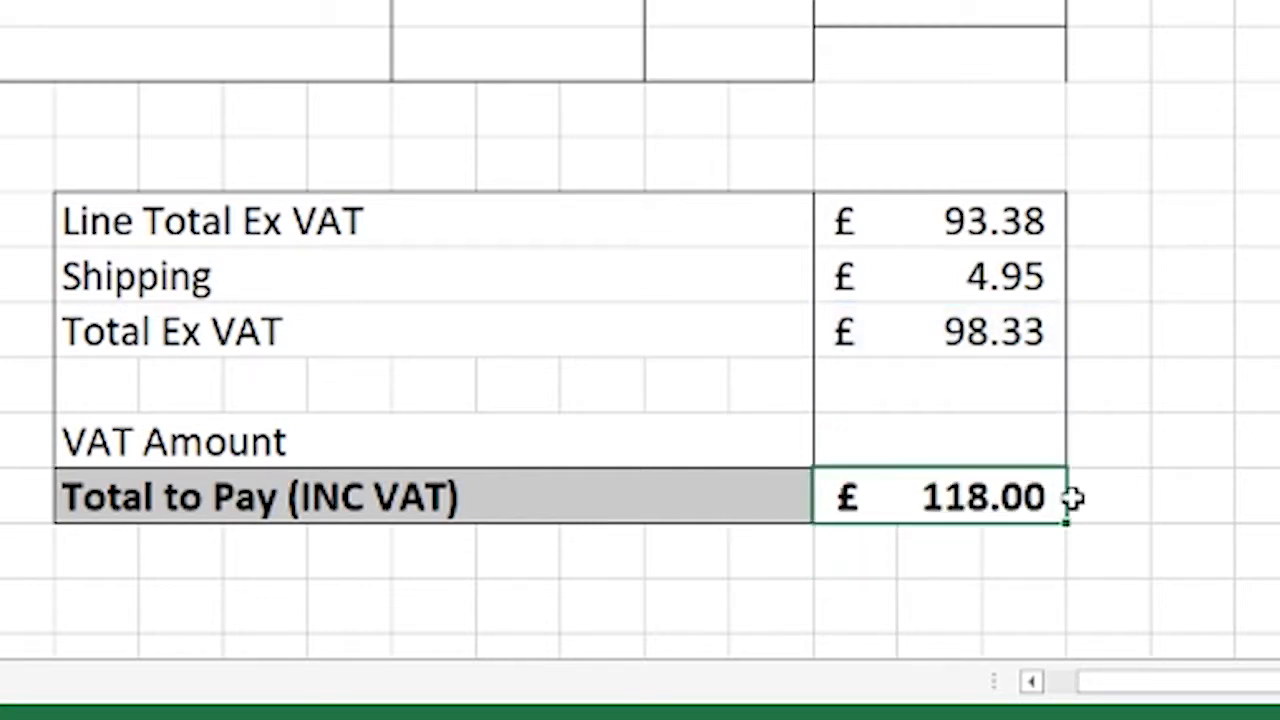
left_click(962, 336)
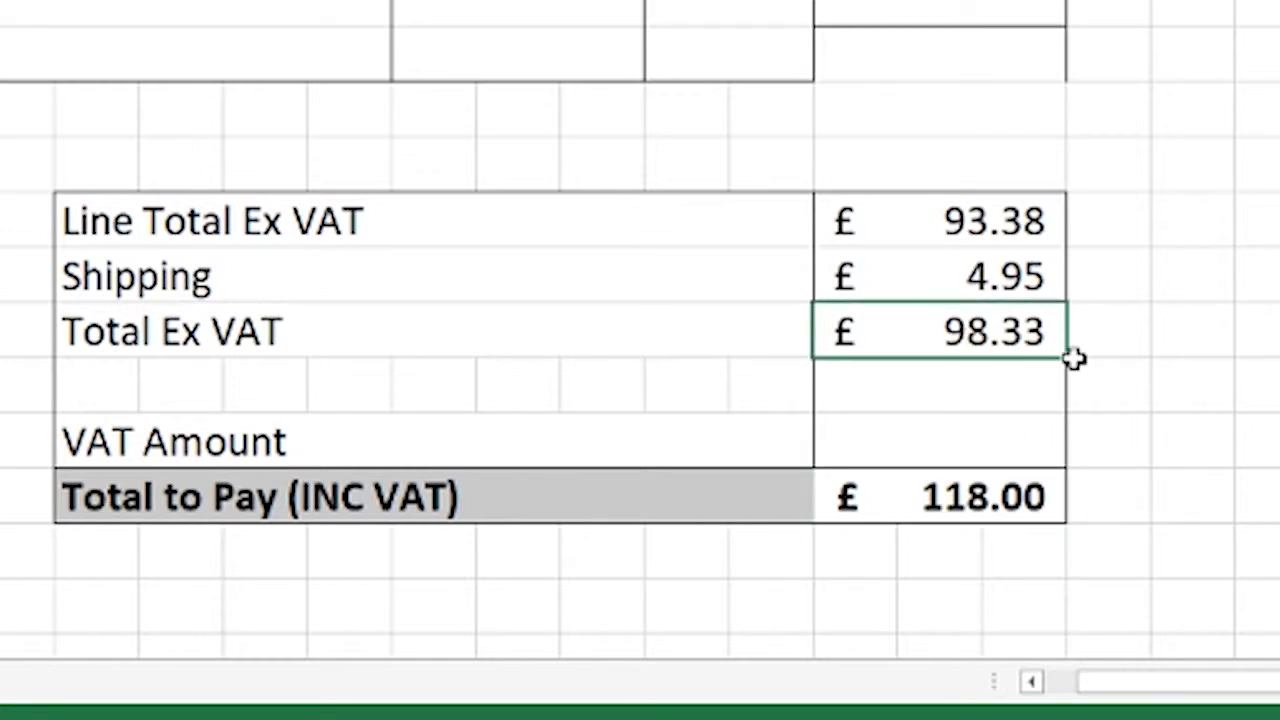
left_click(971, 500)
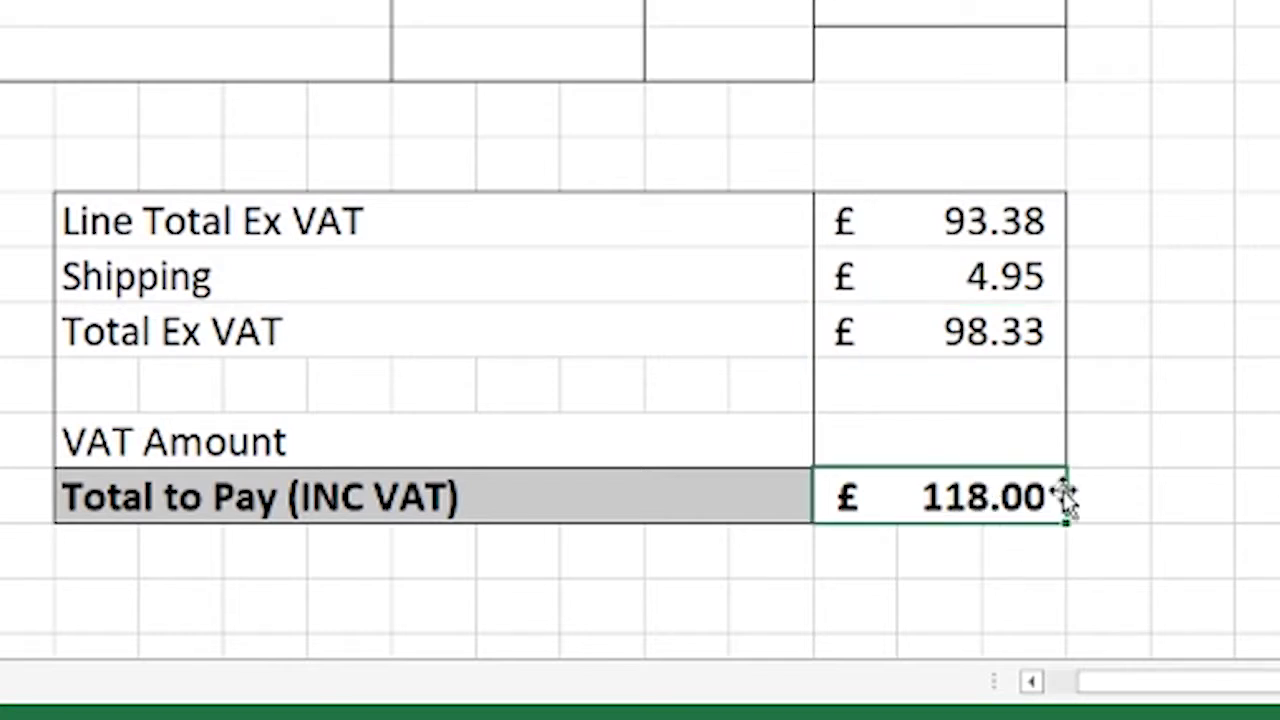
Check the Total Ex VAT (98.33) and Total to Pay (118.00) values beside the empty VAT Amount cell.
left_click(984, 340)
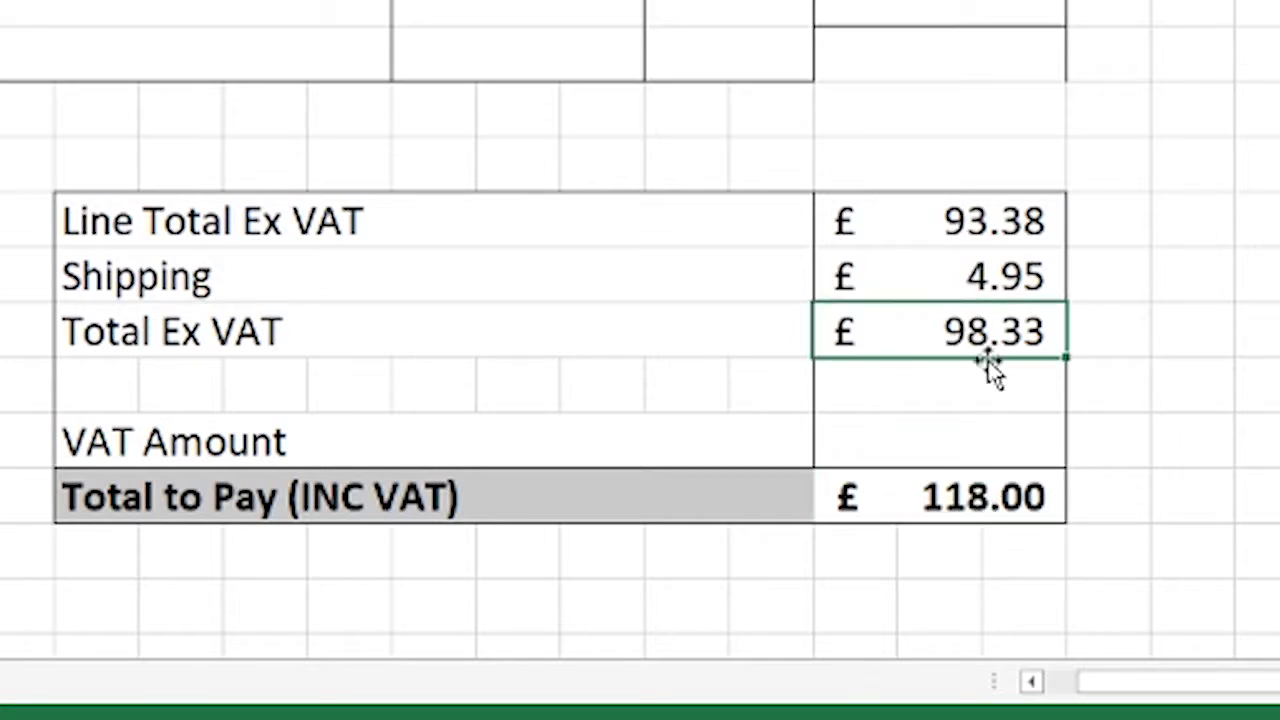
left_click(934, 500)
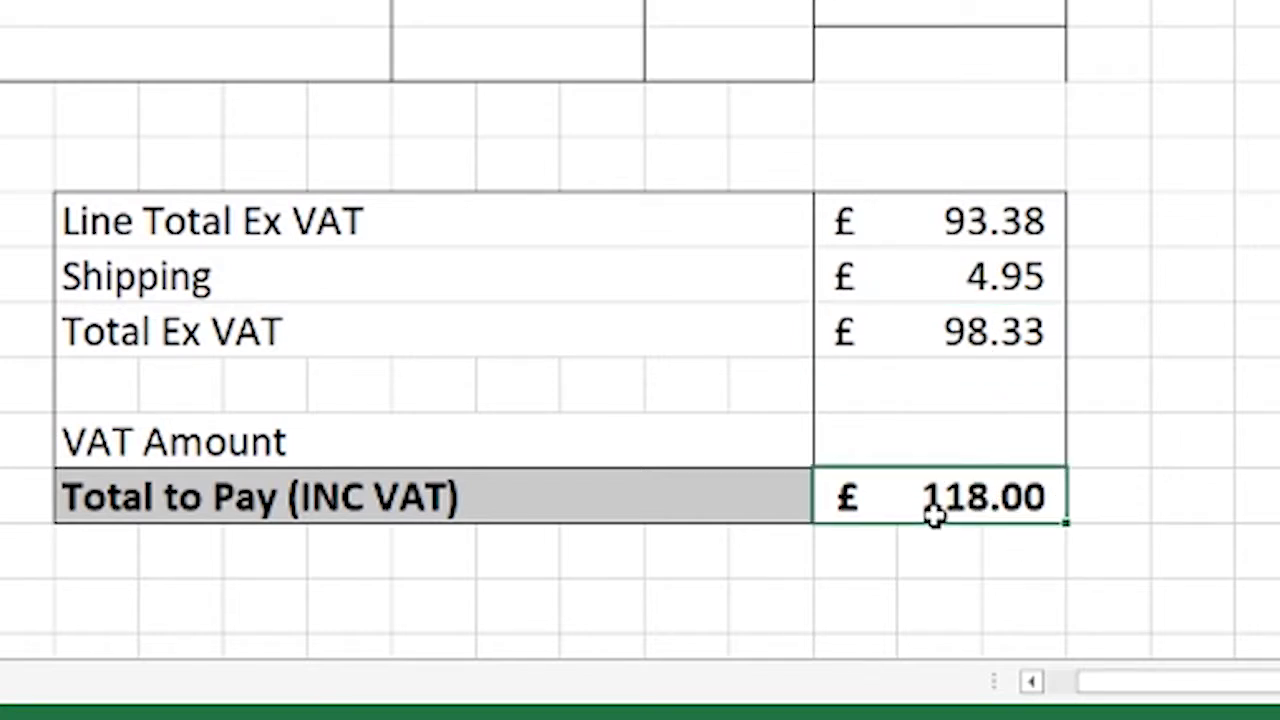
left_click(985, 340)
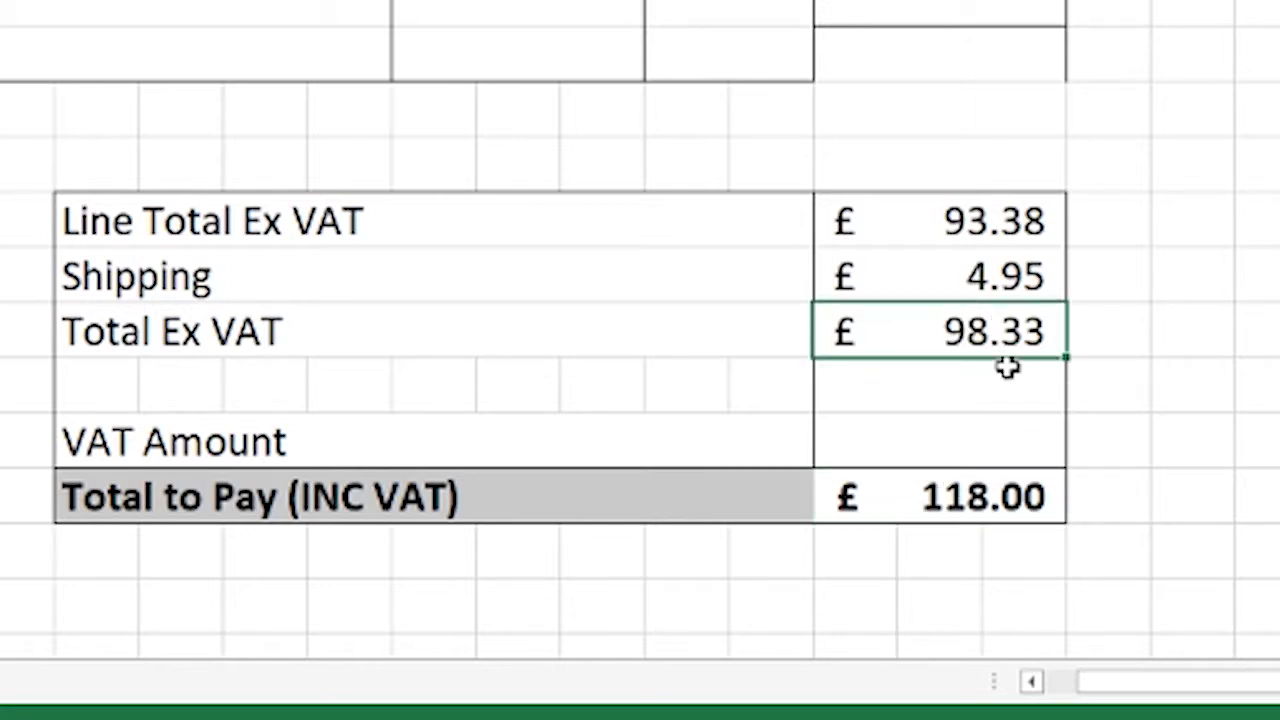
left_click(948, 512)
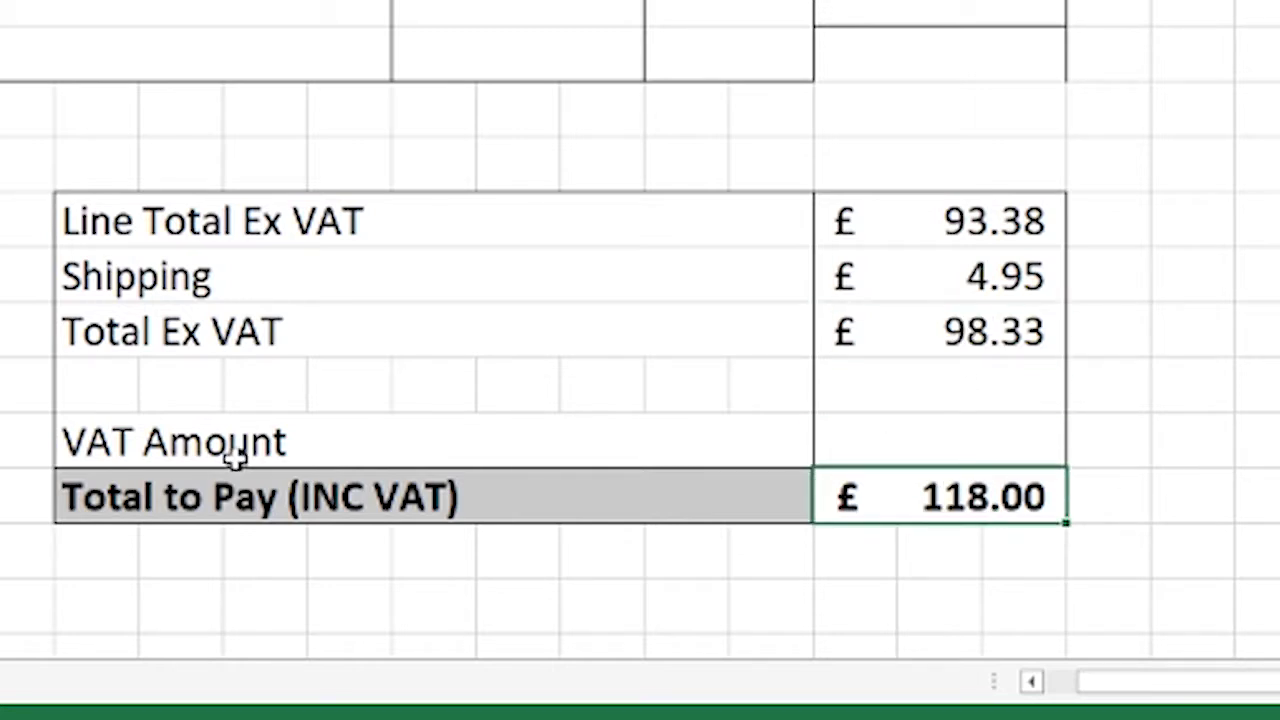
left_click(921, 438)
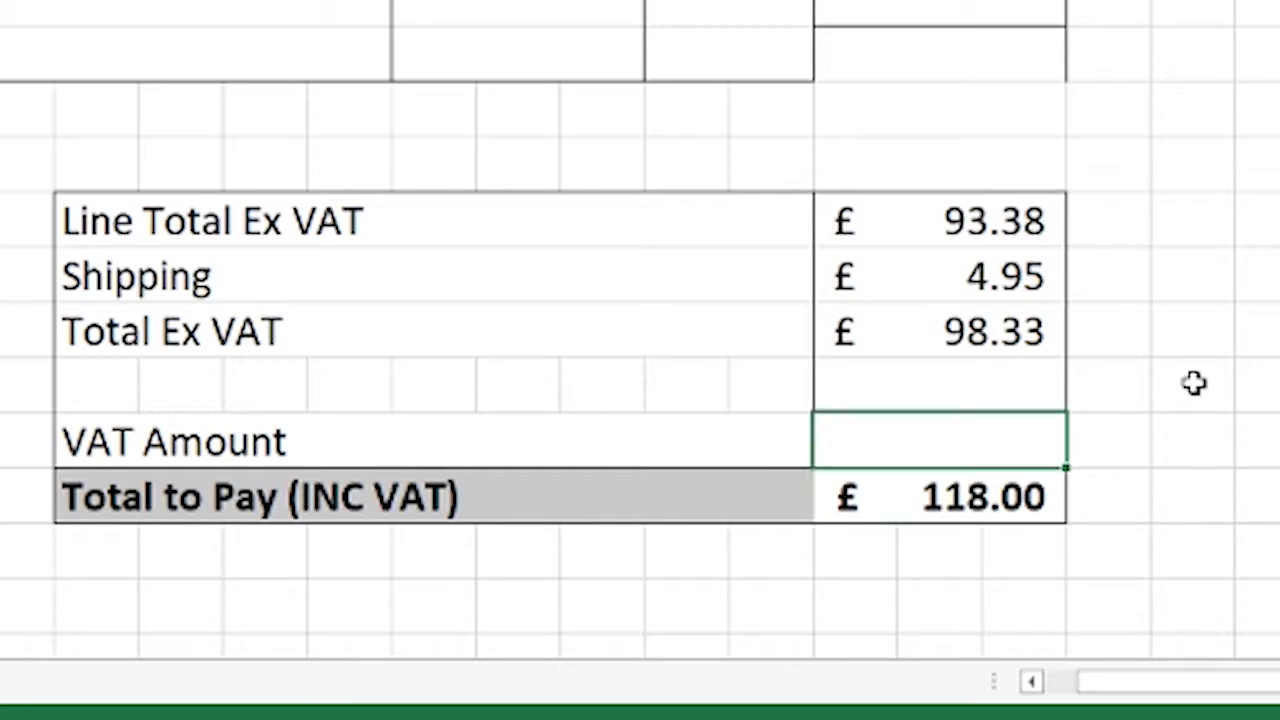
left_click(983, 510)
Enter a VAT Amount formula of Total to Pay minus Total Ex VAT, giving £19.67.
left_click(969, 443)
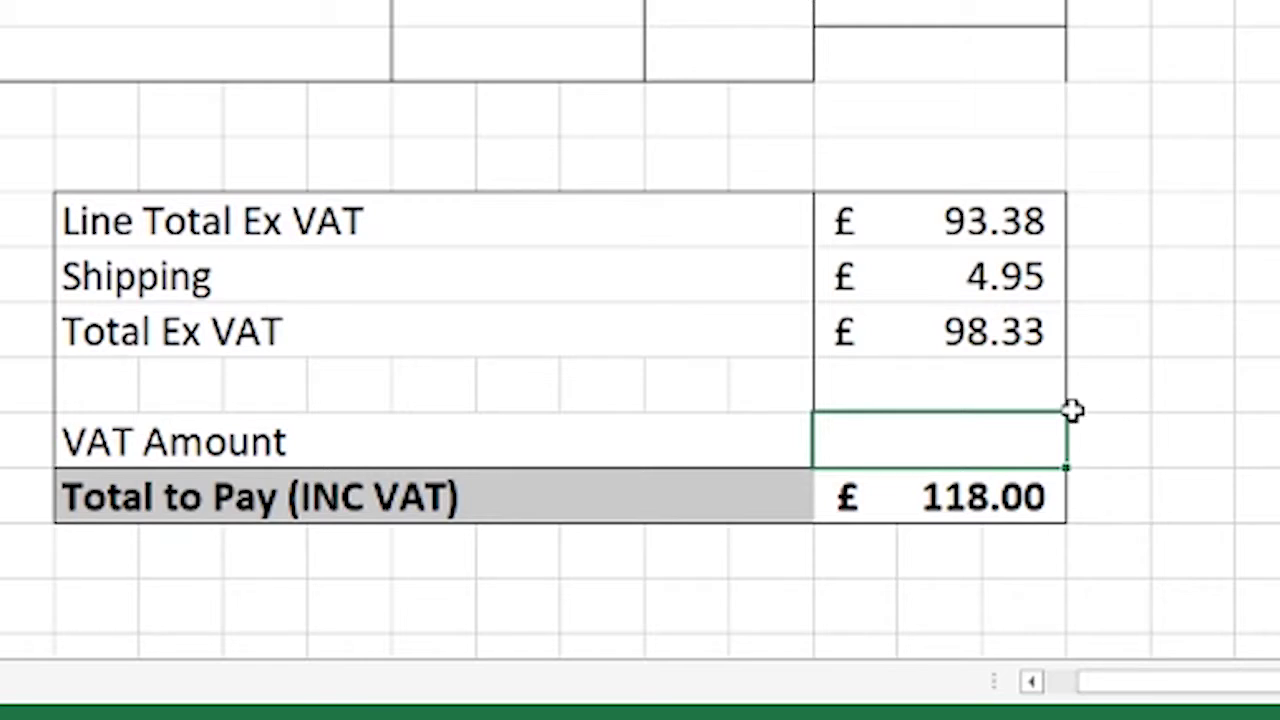
type("=")
left_click(983, 500)
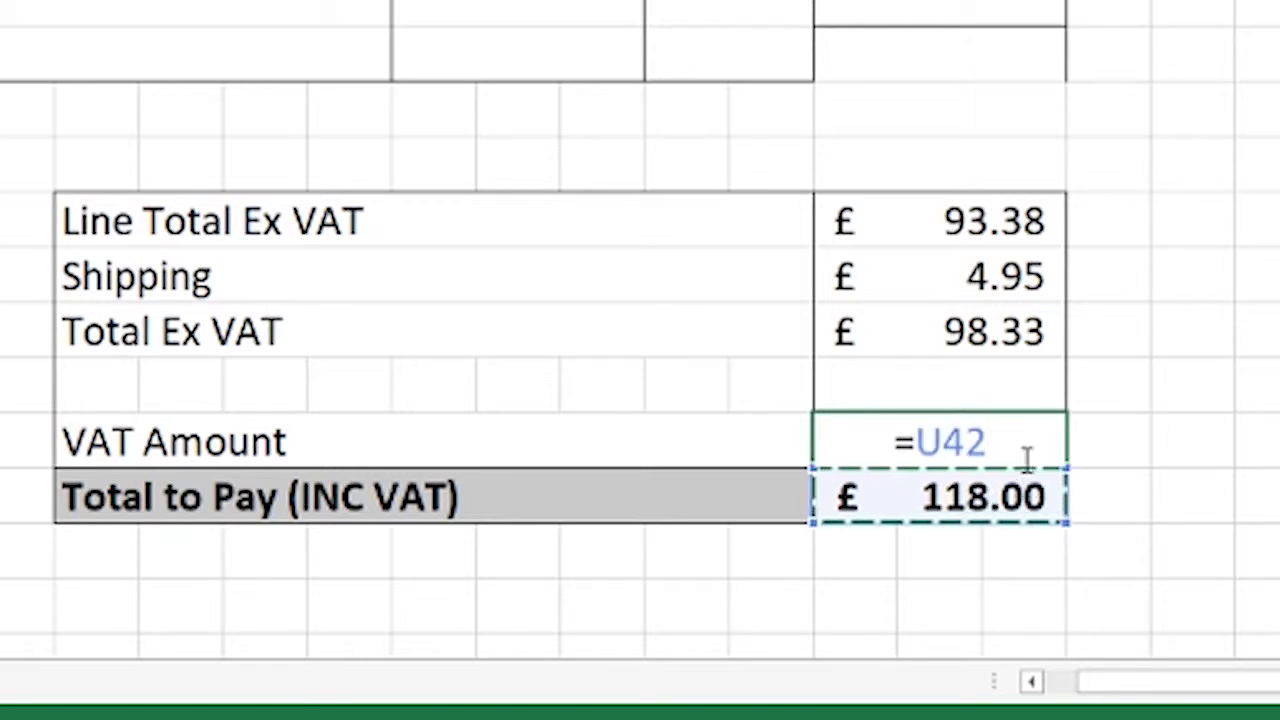
type("-")
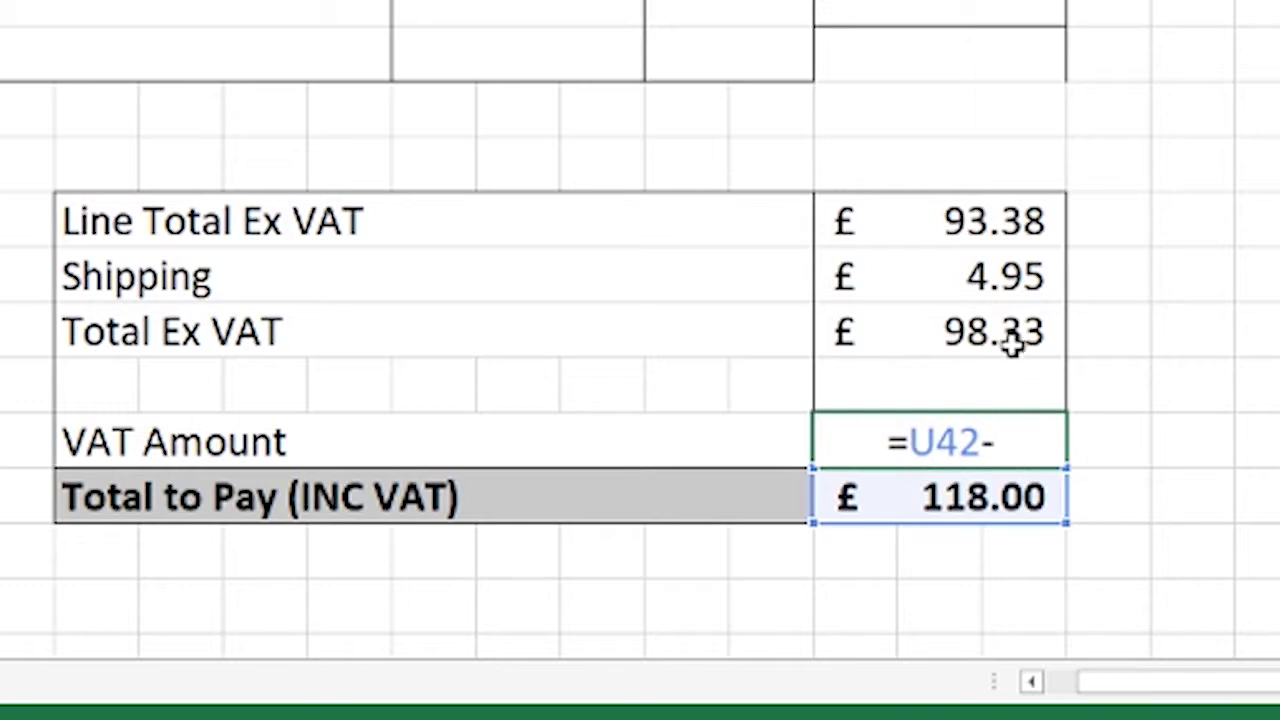
left_click(1011, 340)
key("Return")
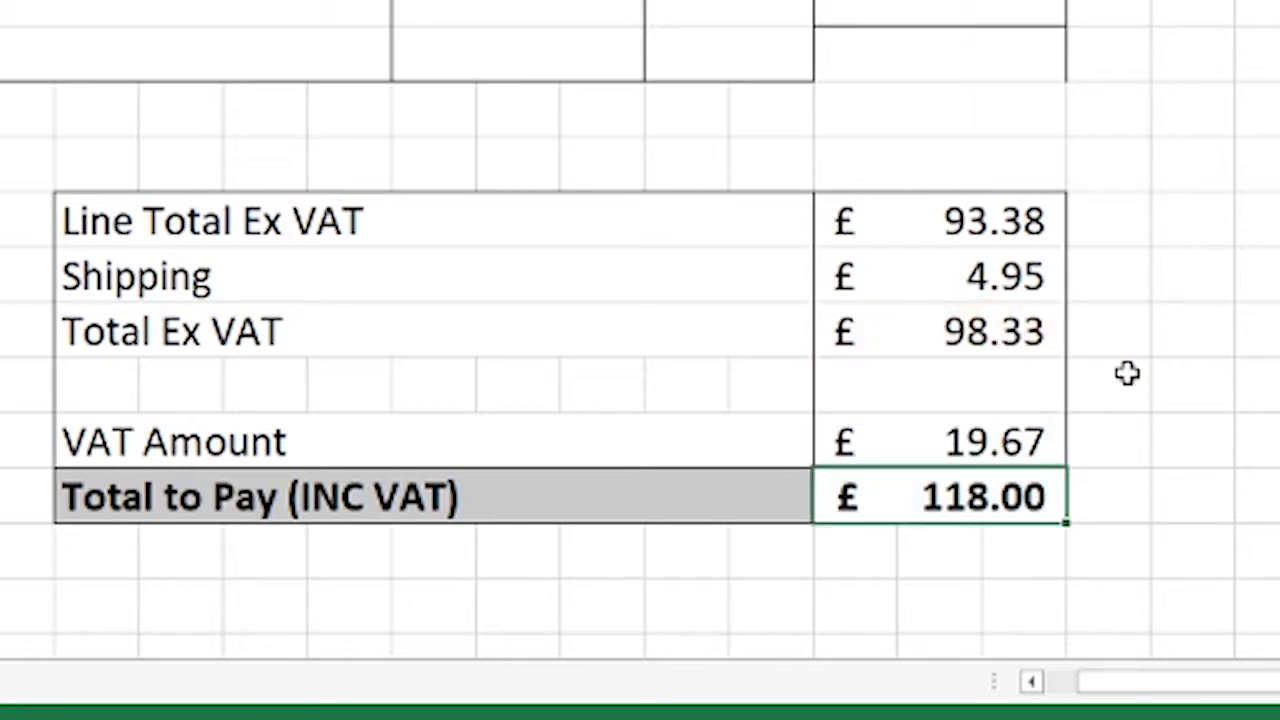
left_click(1114, 428)
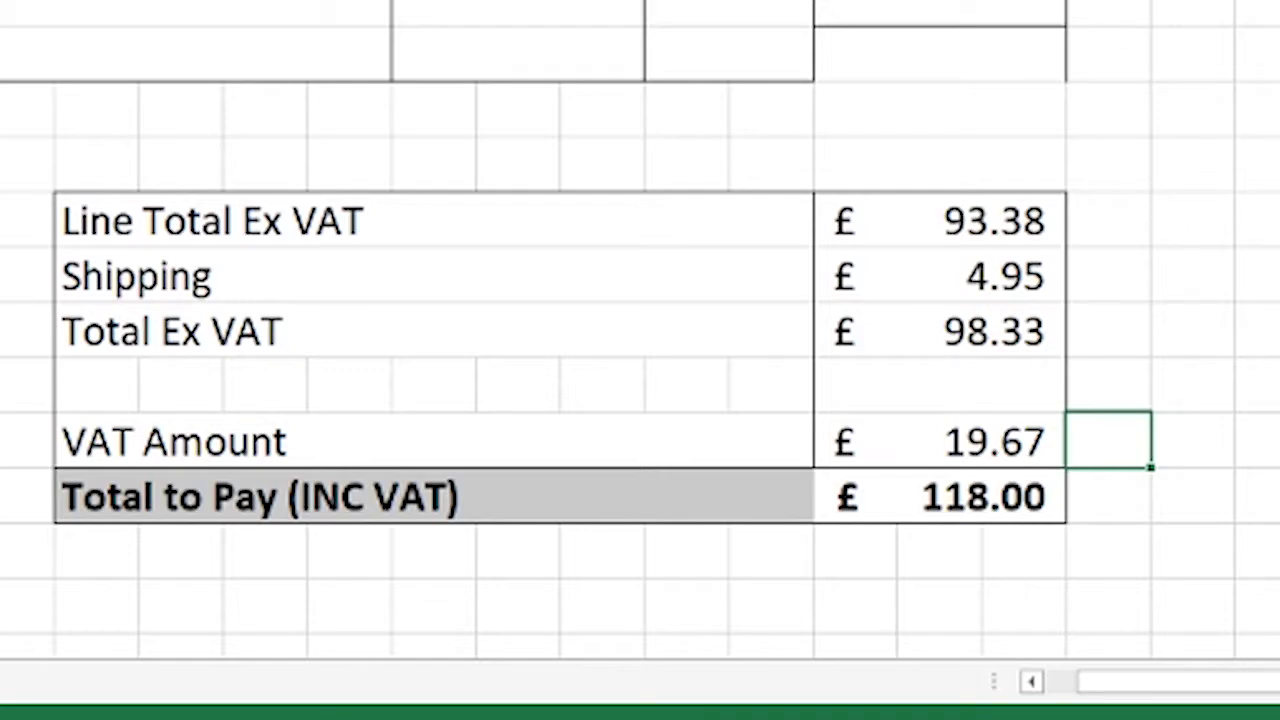
Look over the bottom of the invoice around the row 53 footer note and last line total.
scroll(1163, 80, "down", 2)
scroll(1163, 80, "up", 6)
scroll(1160, 124, "down", 4)
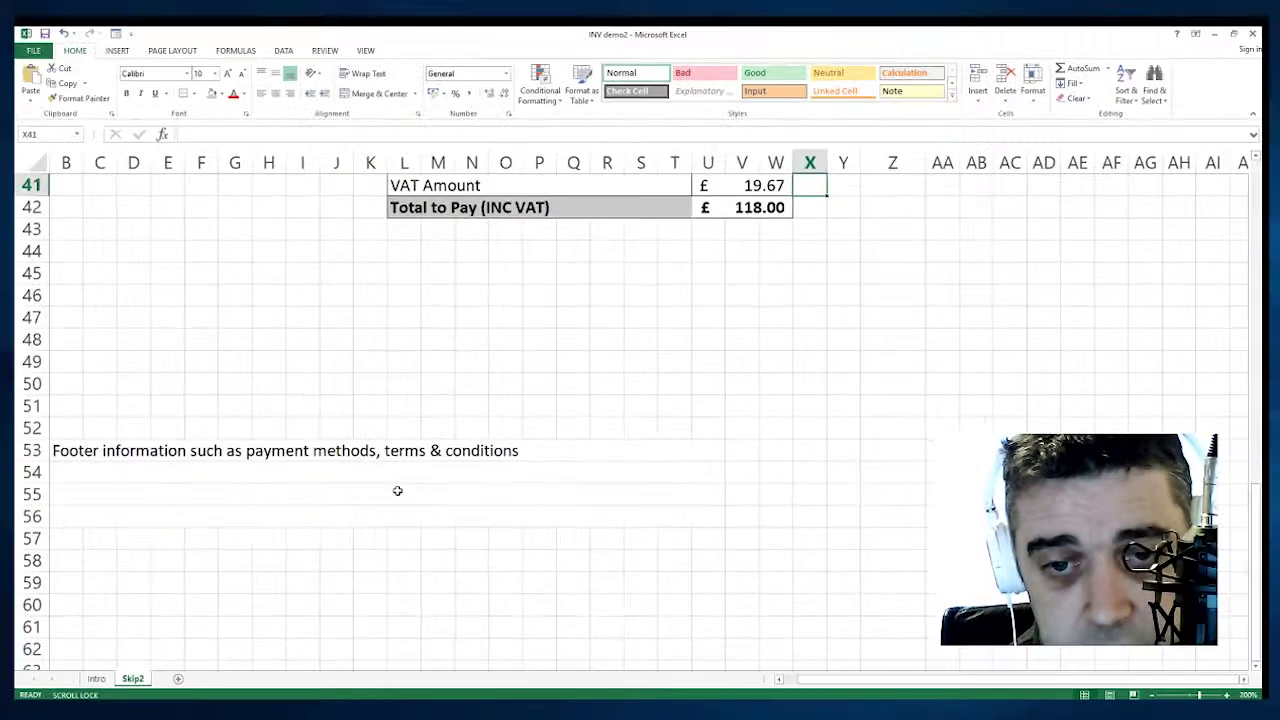
left_click(528, 454)
left_click(492, 476)
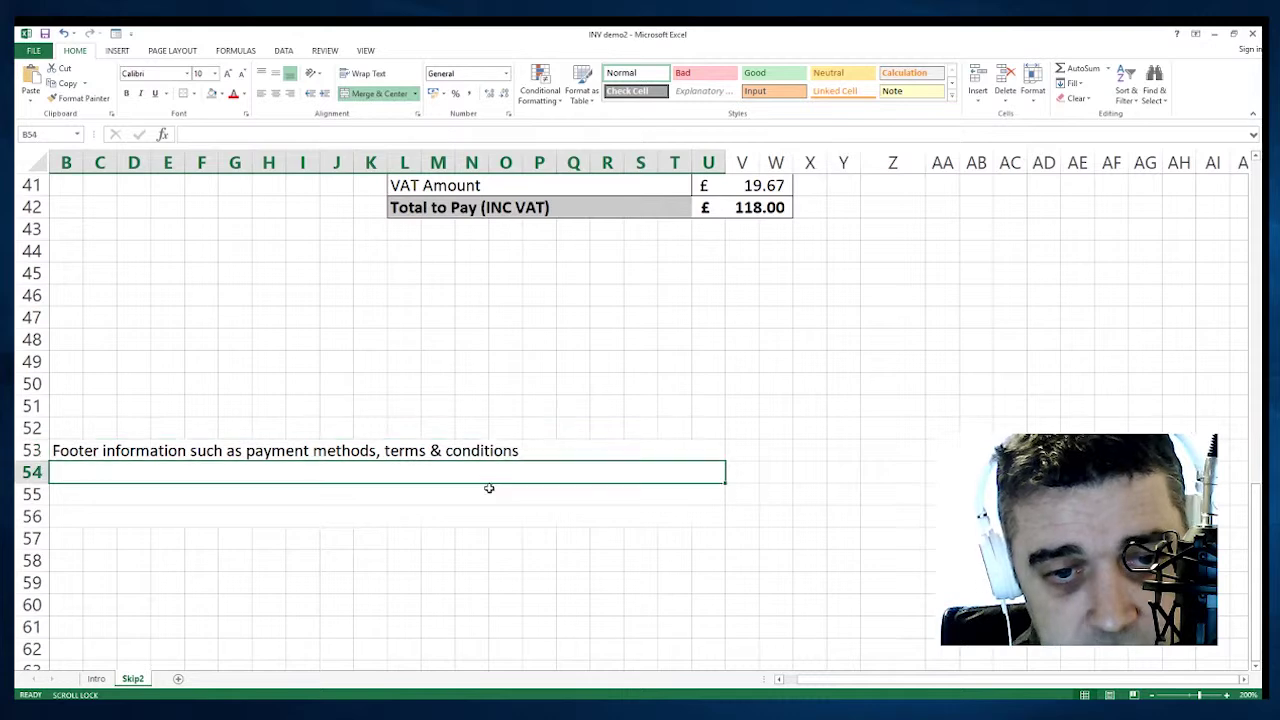
key("Down")
key("Down")
scroll(606, 371, "up", 14)
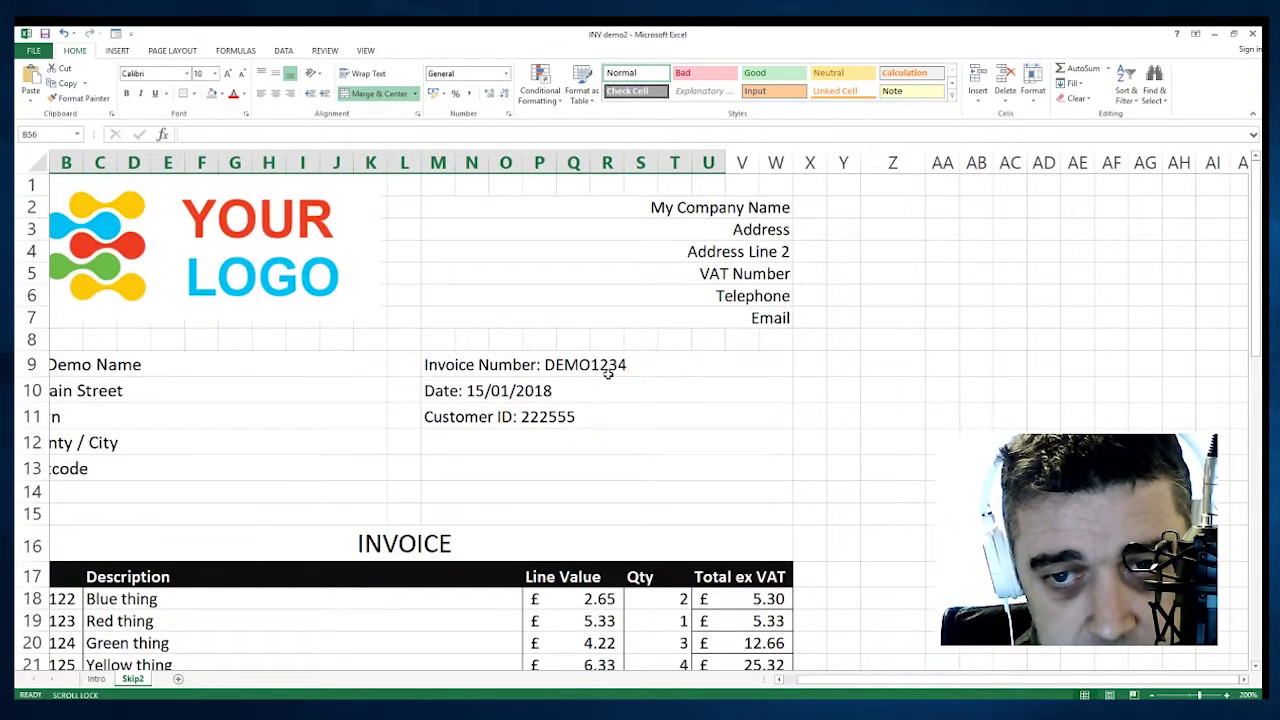
scroll(606, 371, "down", 7)
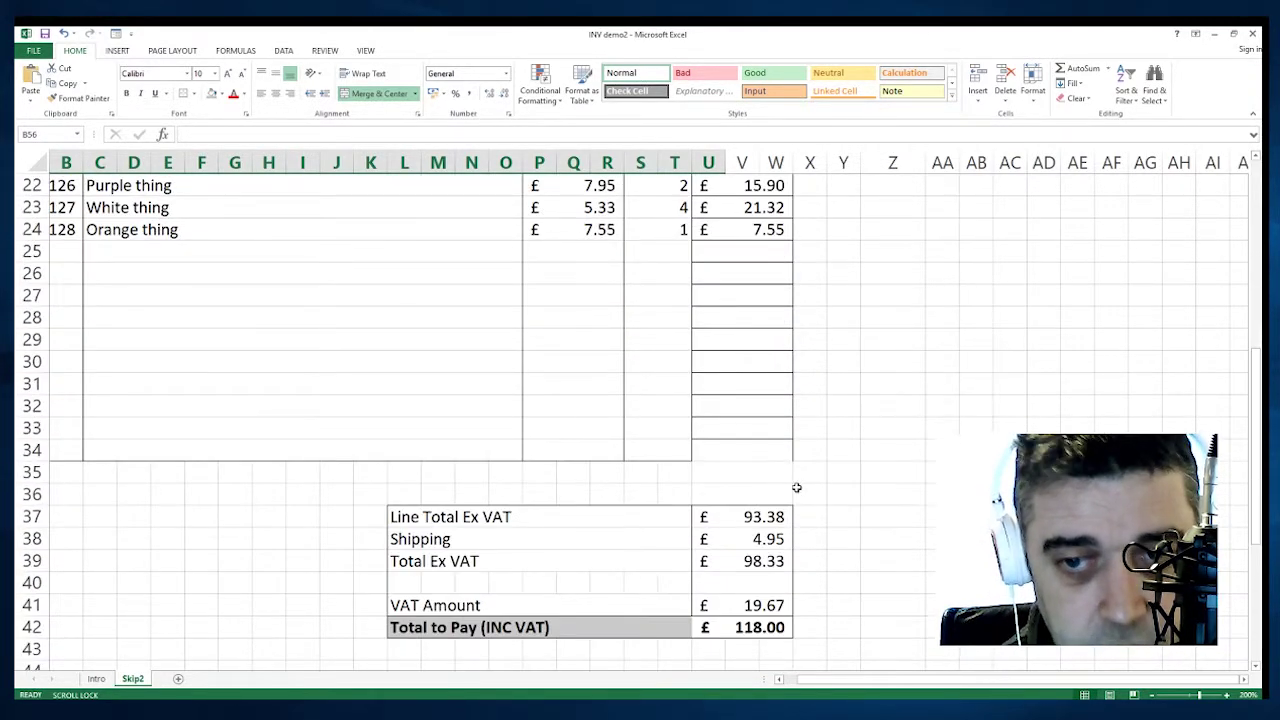
left_click(755, 452)
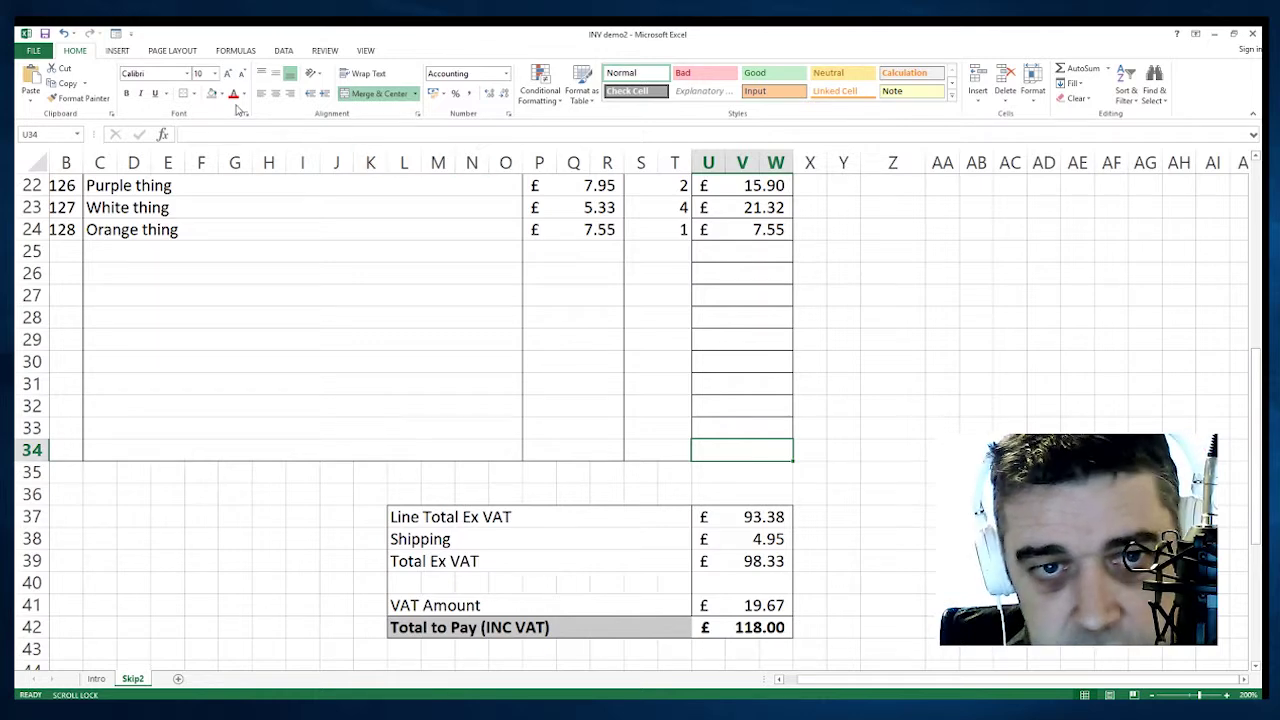
left_click(866, 364)
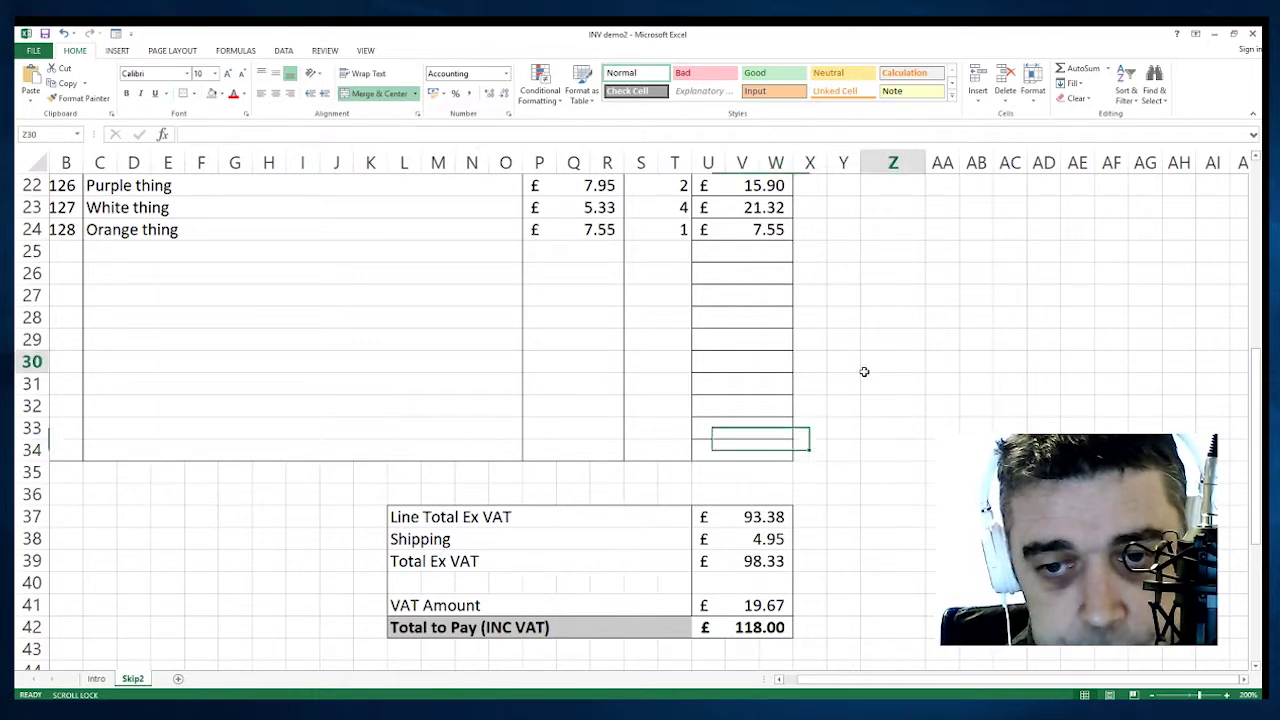
Scroll back up to the logo and company details in row 1 and show the VIEW ribbon.
scroll(815, 409, "up", 5)
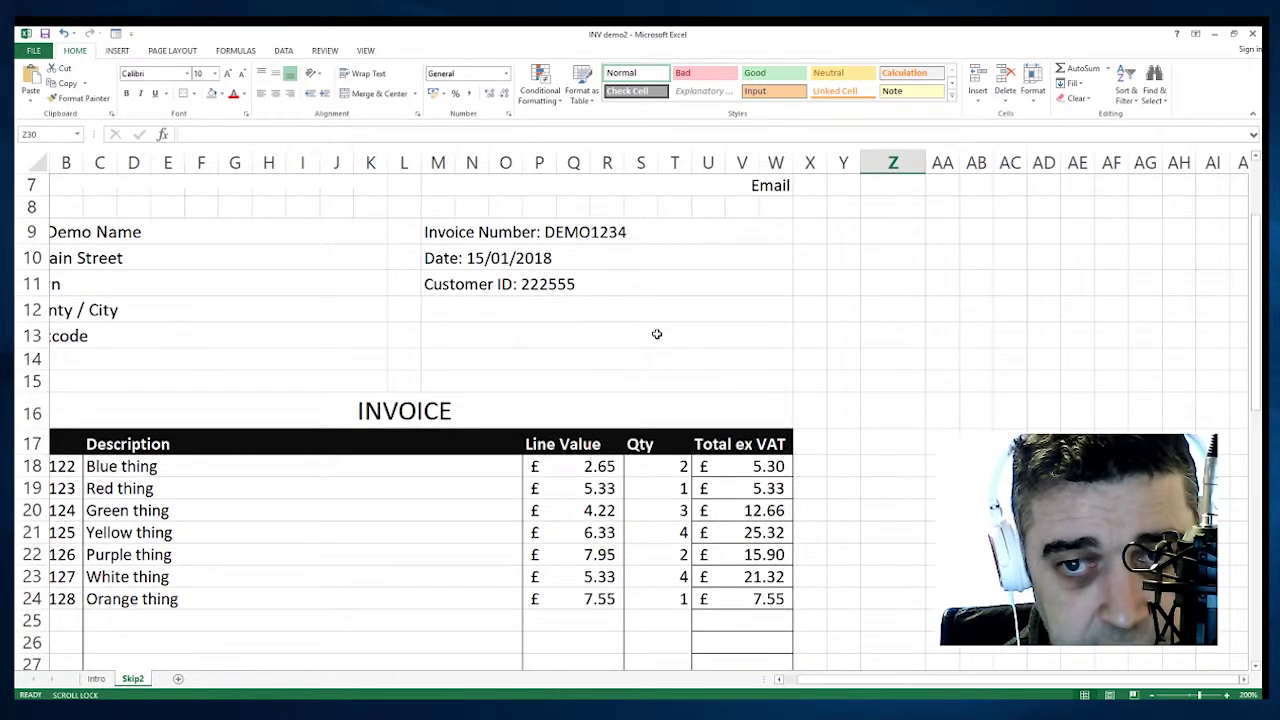
scroll(657, 334, "up", 2)
scroll(690, 337, "down", 6)
scroll(680, 390, "up", 2)
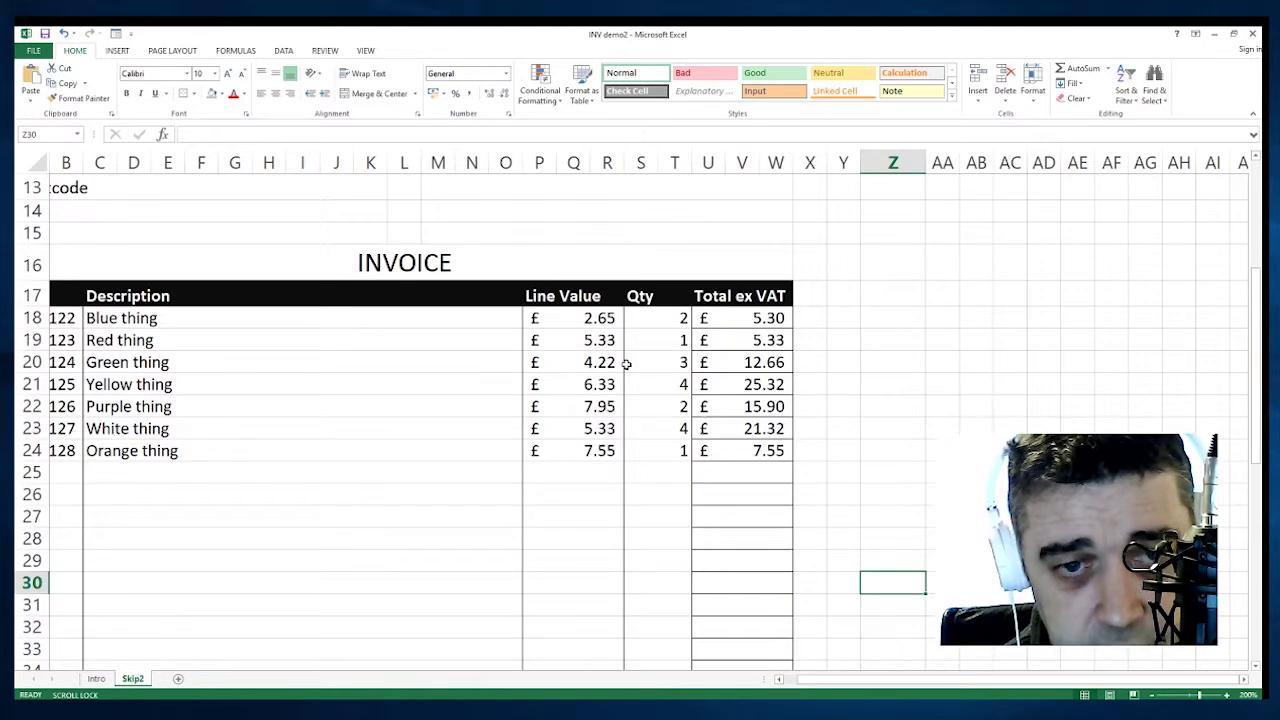
left_click(810, 264)
scroll(801, 295, "up", 4)
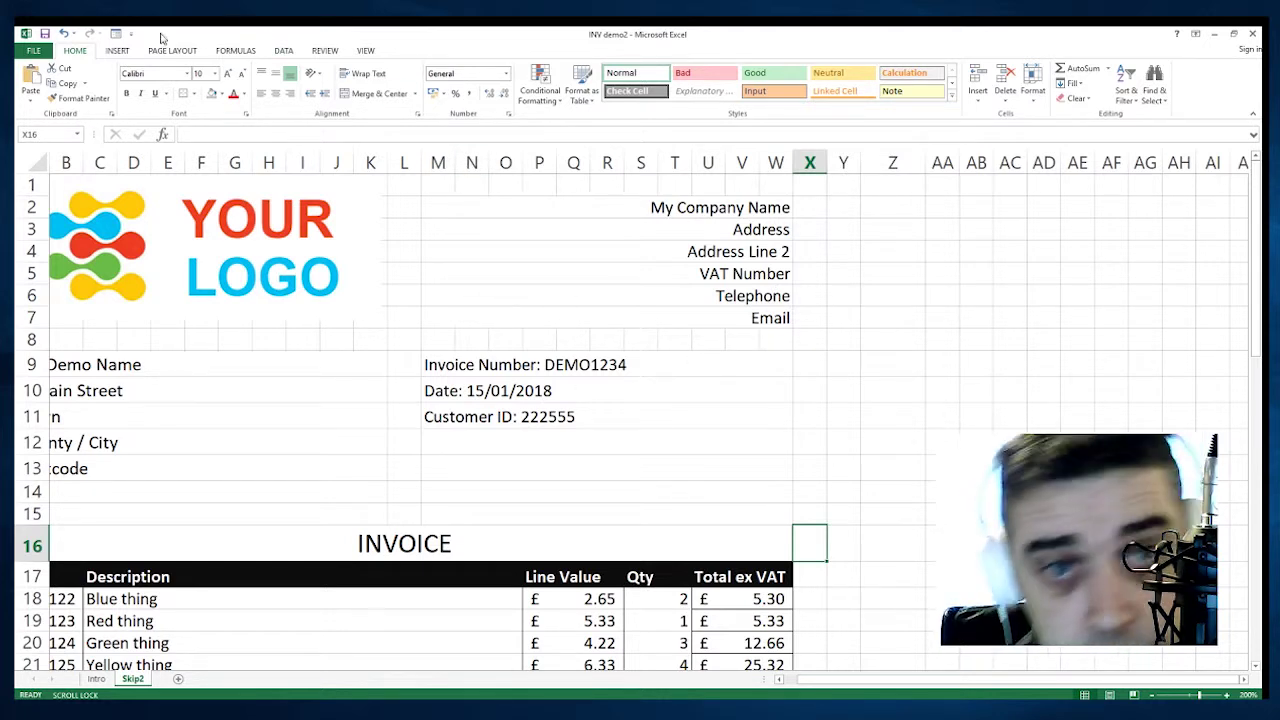
left_click(364, 51)
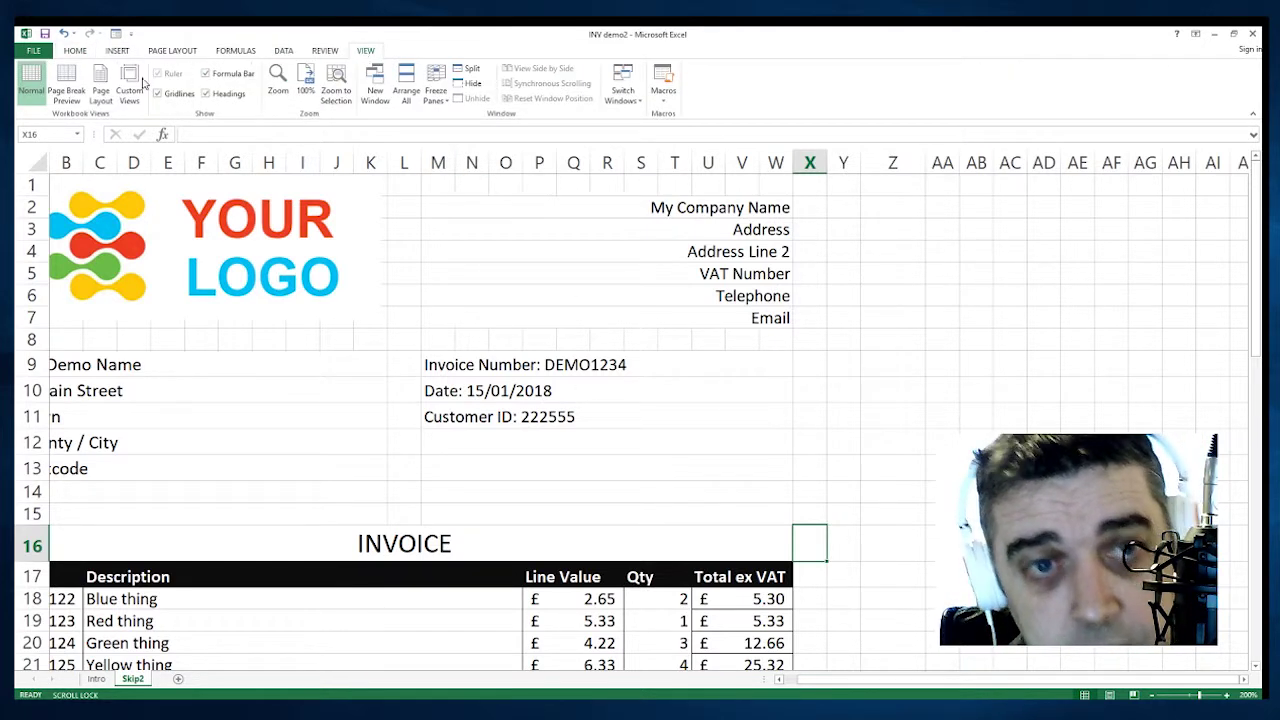
left_click(100, 82)
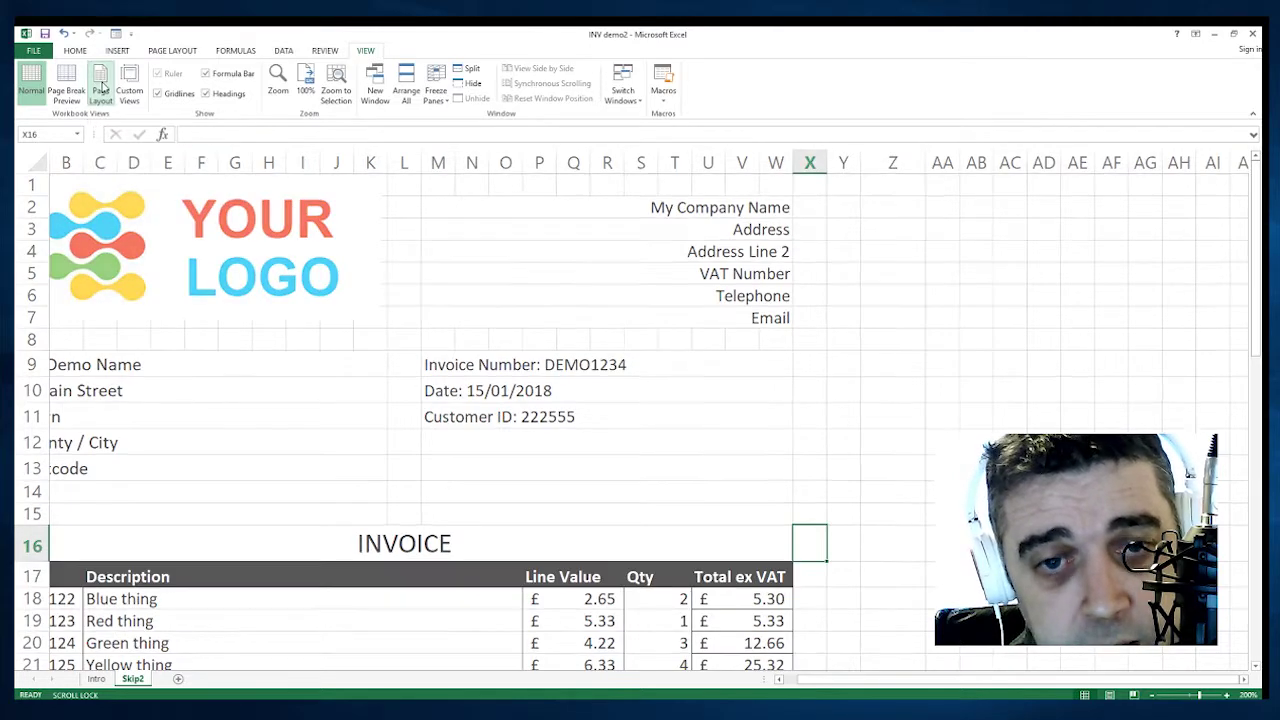
scroll(388, 314, "down", 3)
scroll(381, 386, "down", 6)
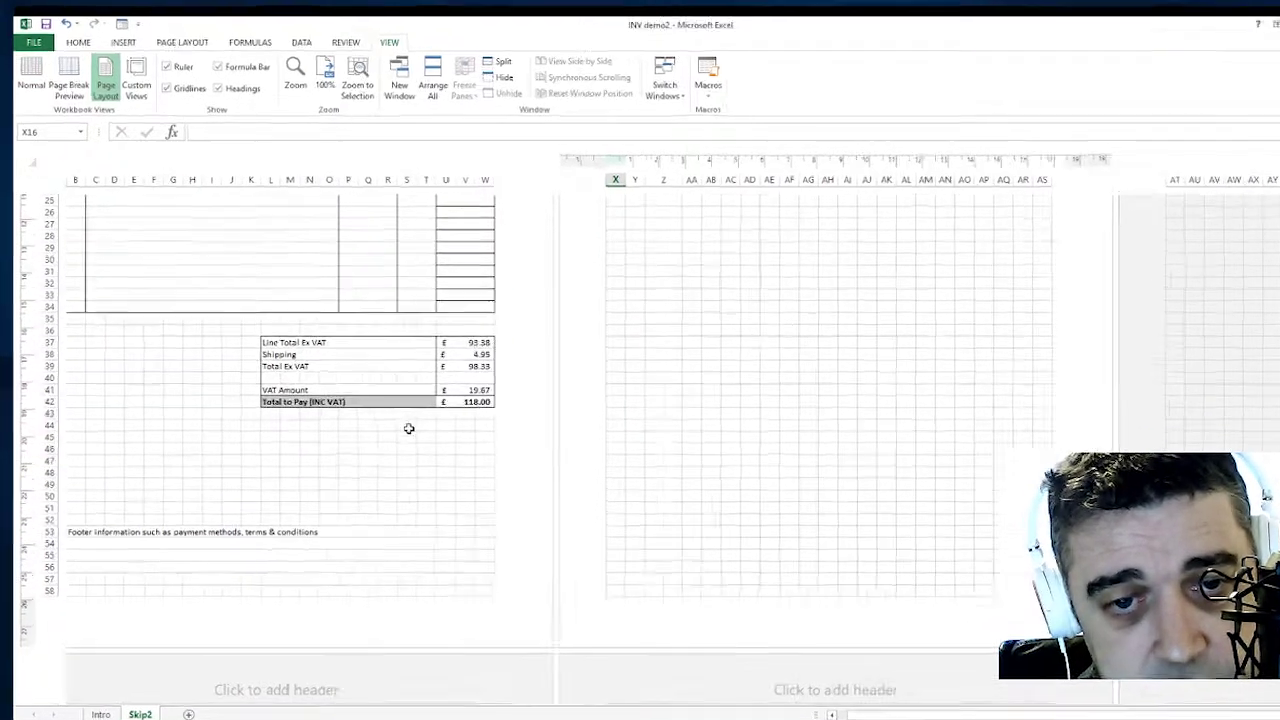
scroll(409, 428, "up", 9)
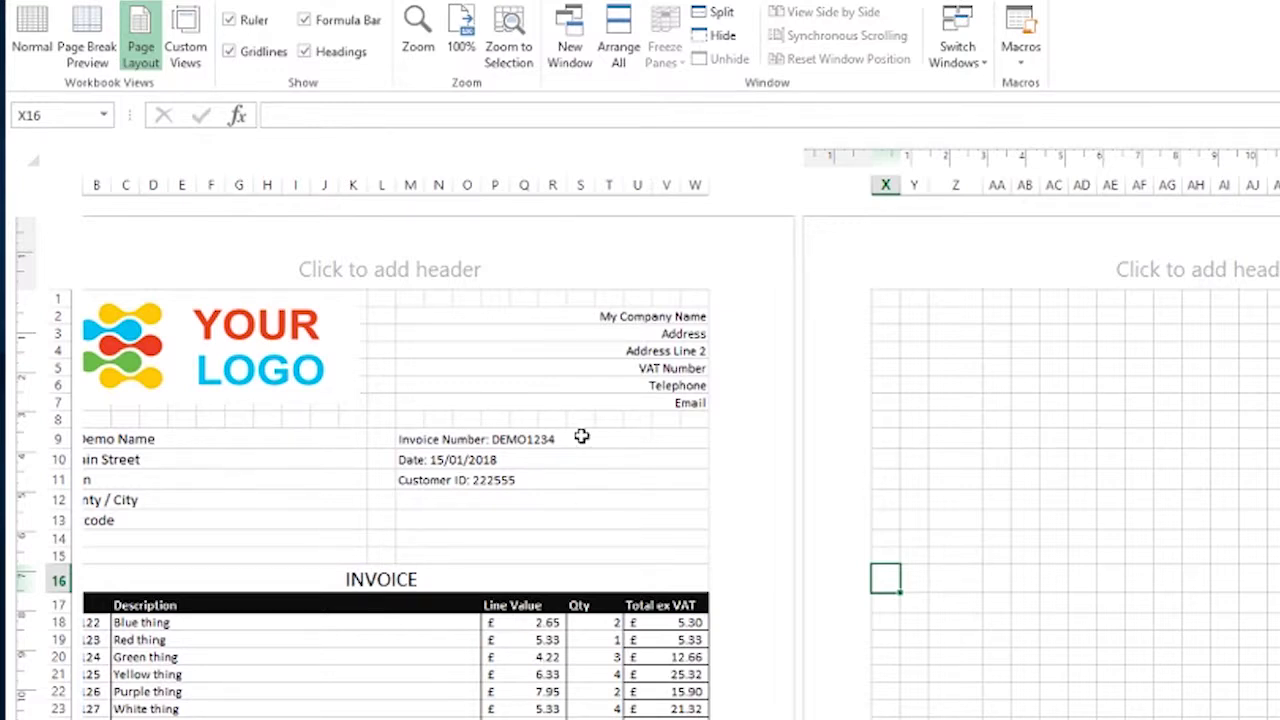
left_click(492, 538)
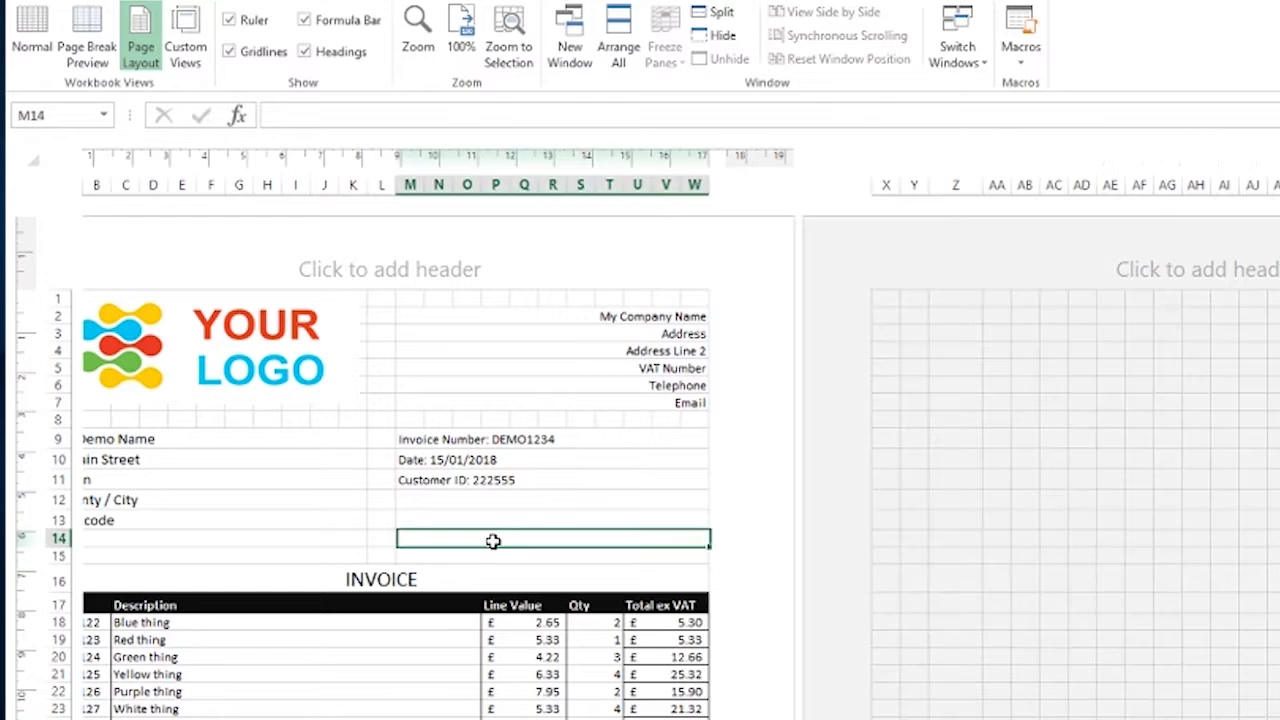
left_click(30, 35)
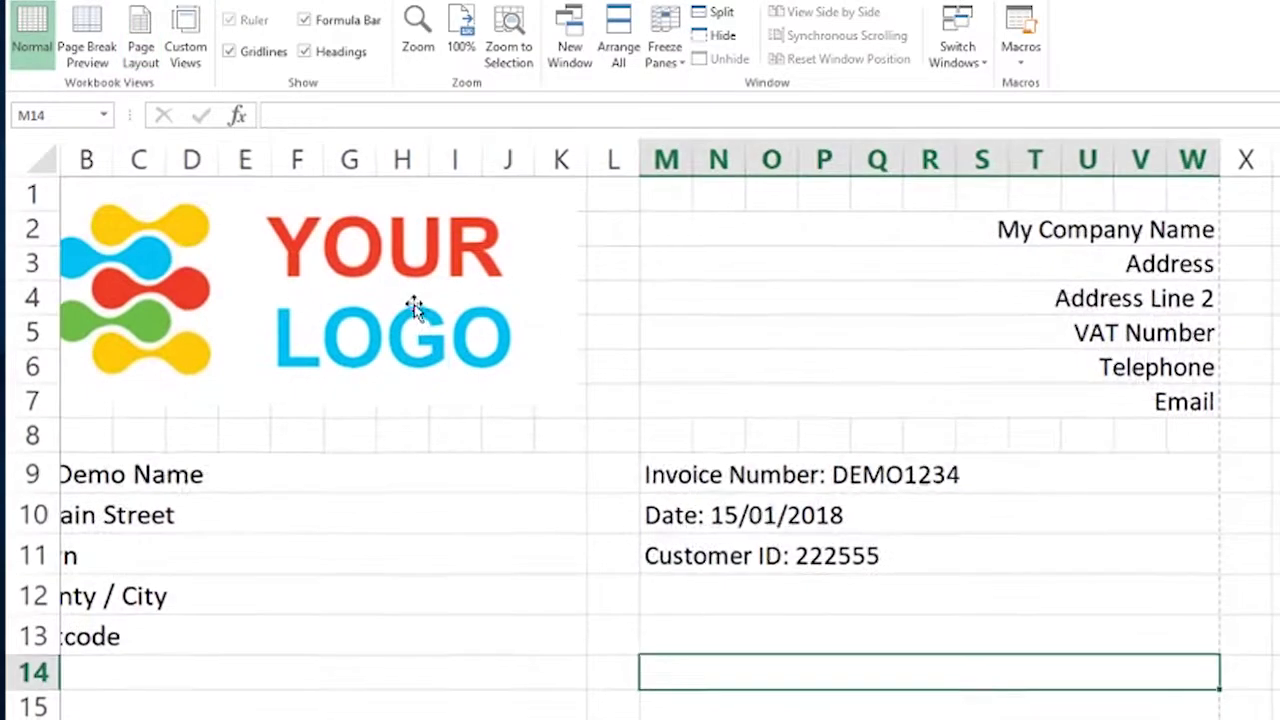
scroll(627, 569, "down", 1)
left_click(634, 435)
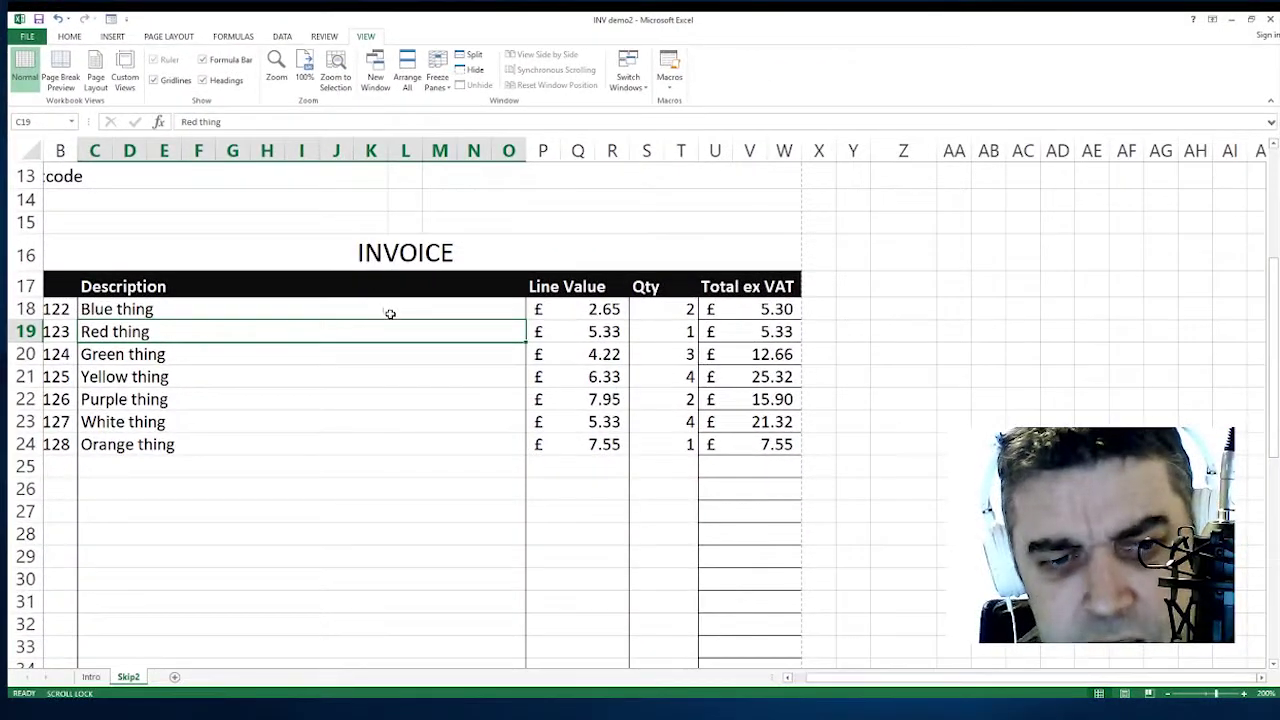
scroll(390, 314, "down", 2)
scroll(391, 314, "up", 1)
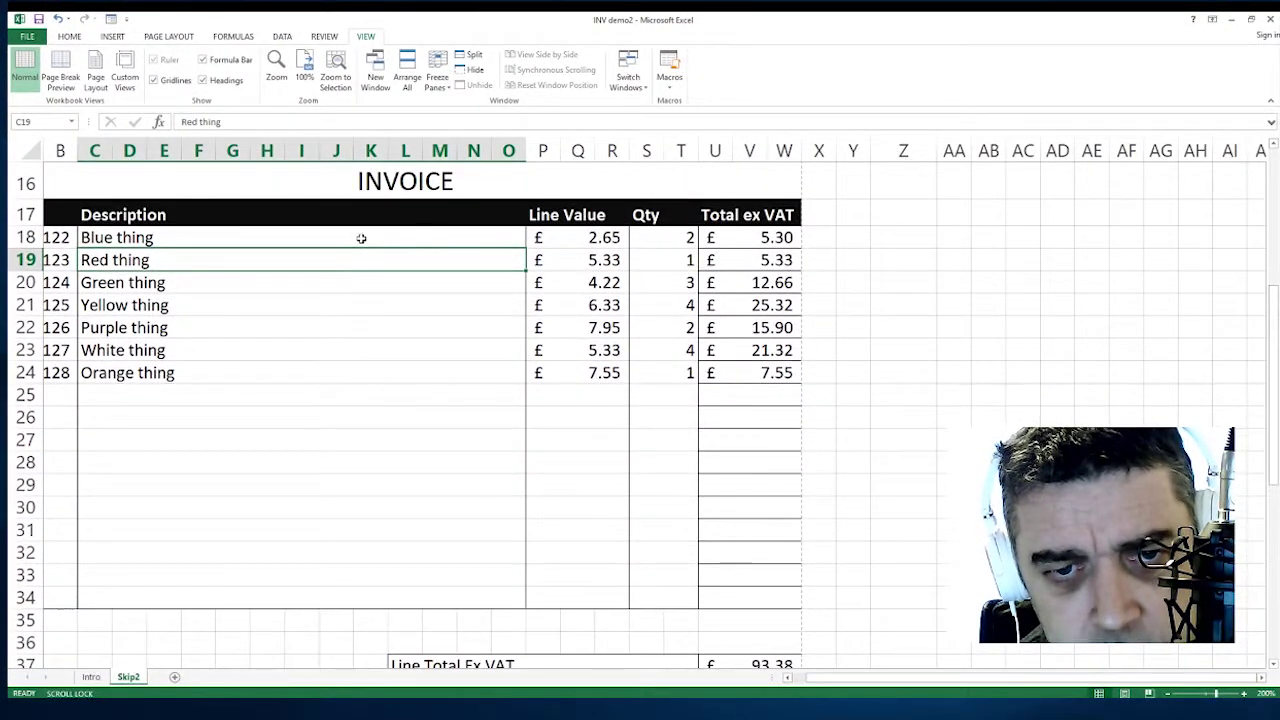
left_click(361, 238)
left_click_drag(361, 238, 327, 598)
left_click(72, 36)
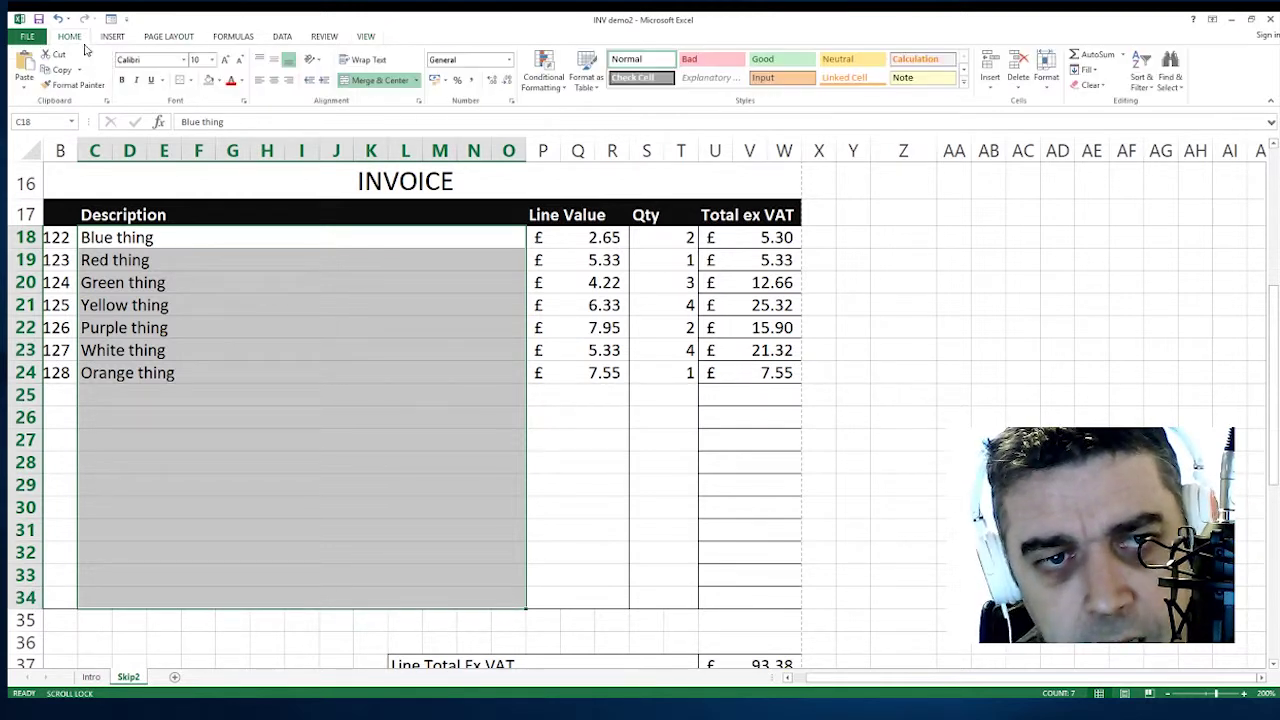
left_click(241, 81)
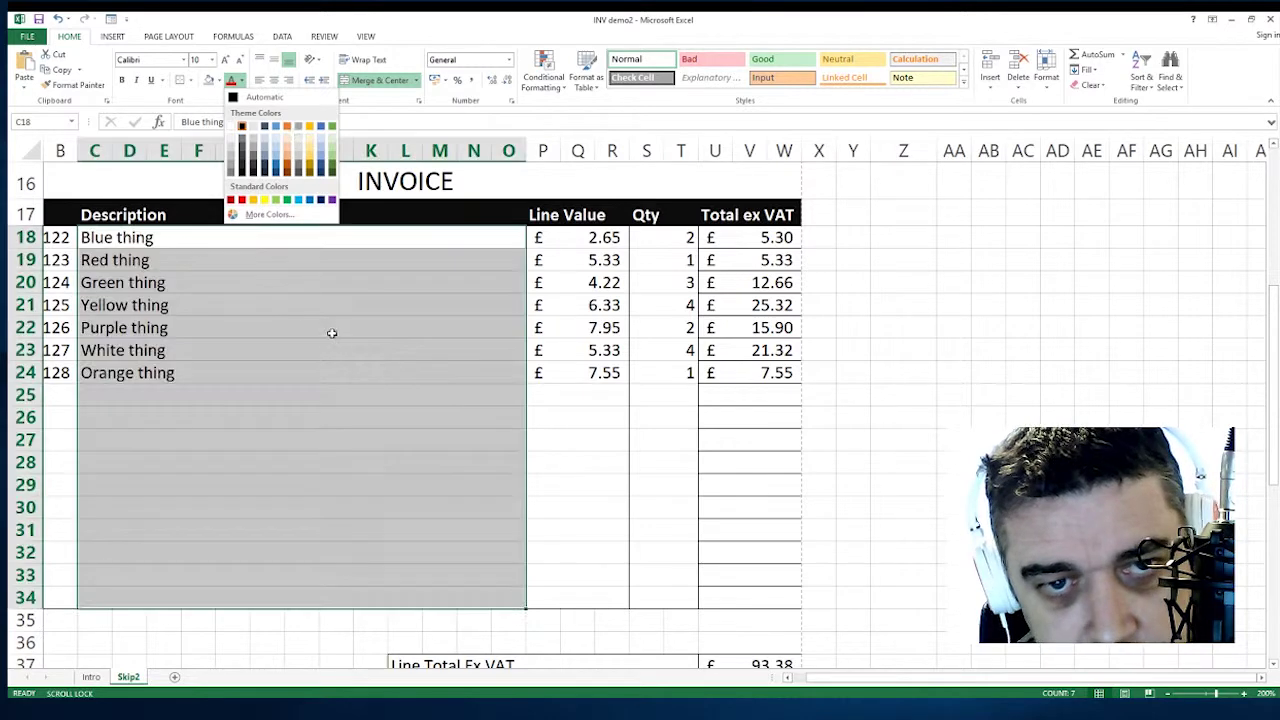
key("Escape")
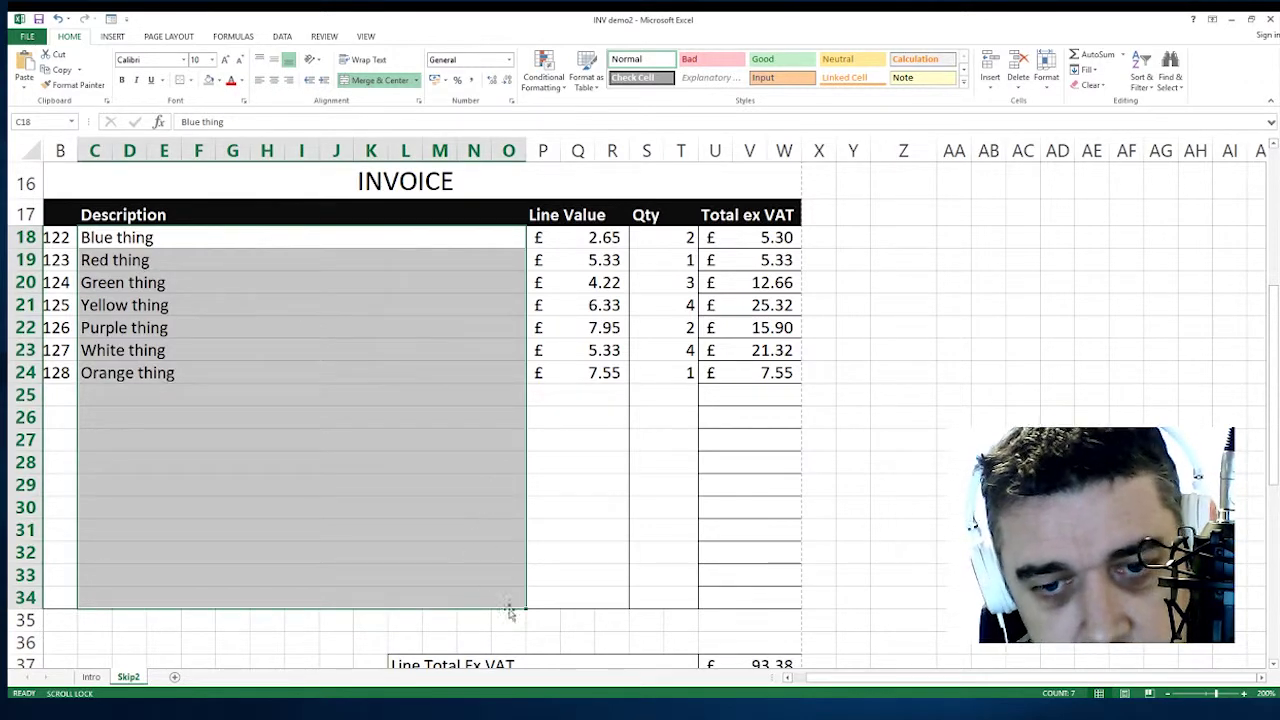
left_click(216, 81)
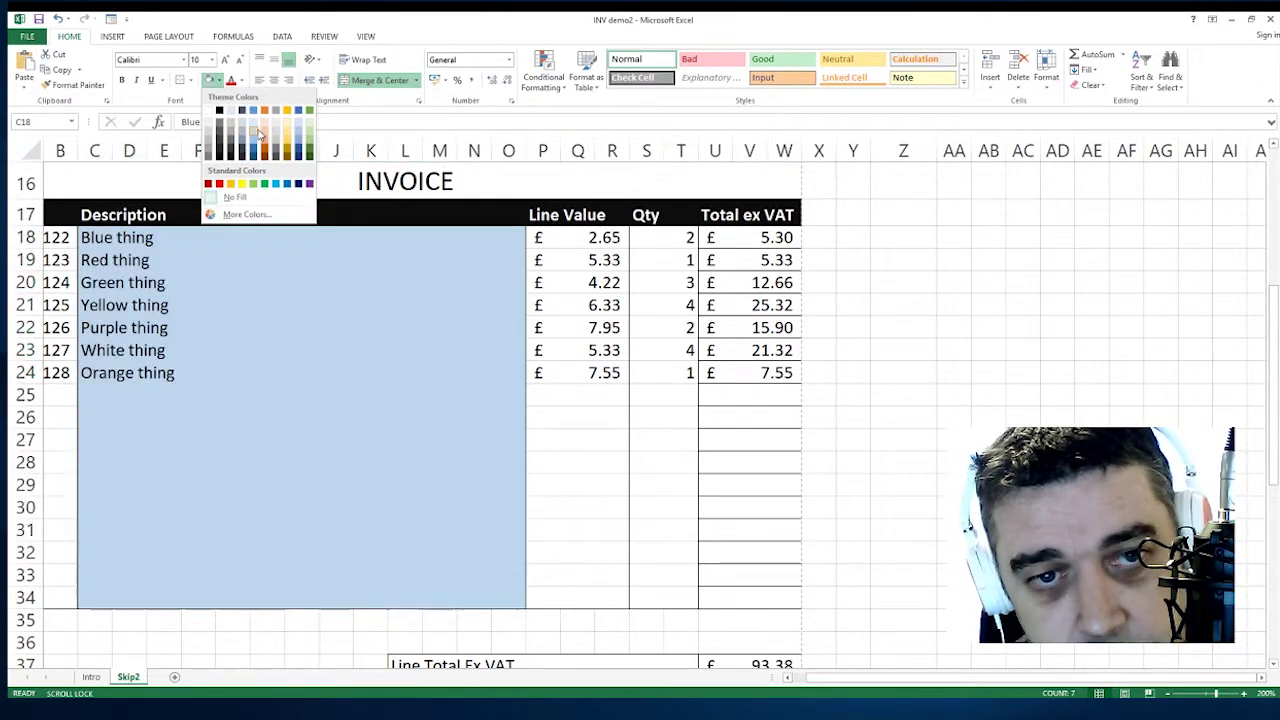
left_click(243, 131)
left_click(320, 321)
scroll(429, 320, "up", 4)
scroll(429, 320, "down", 3)
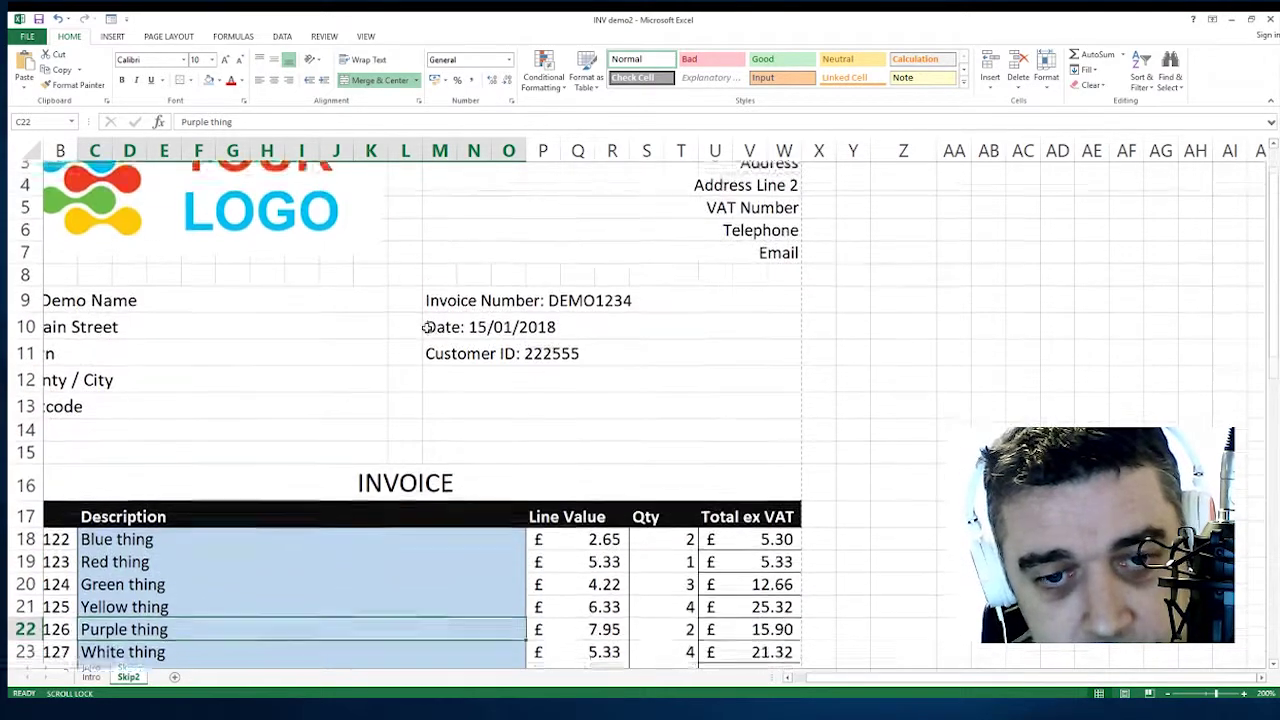
left_click_drag(586, 331, 590, 534)
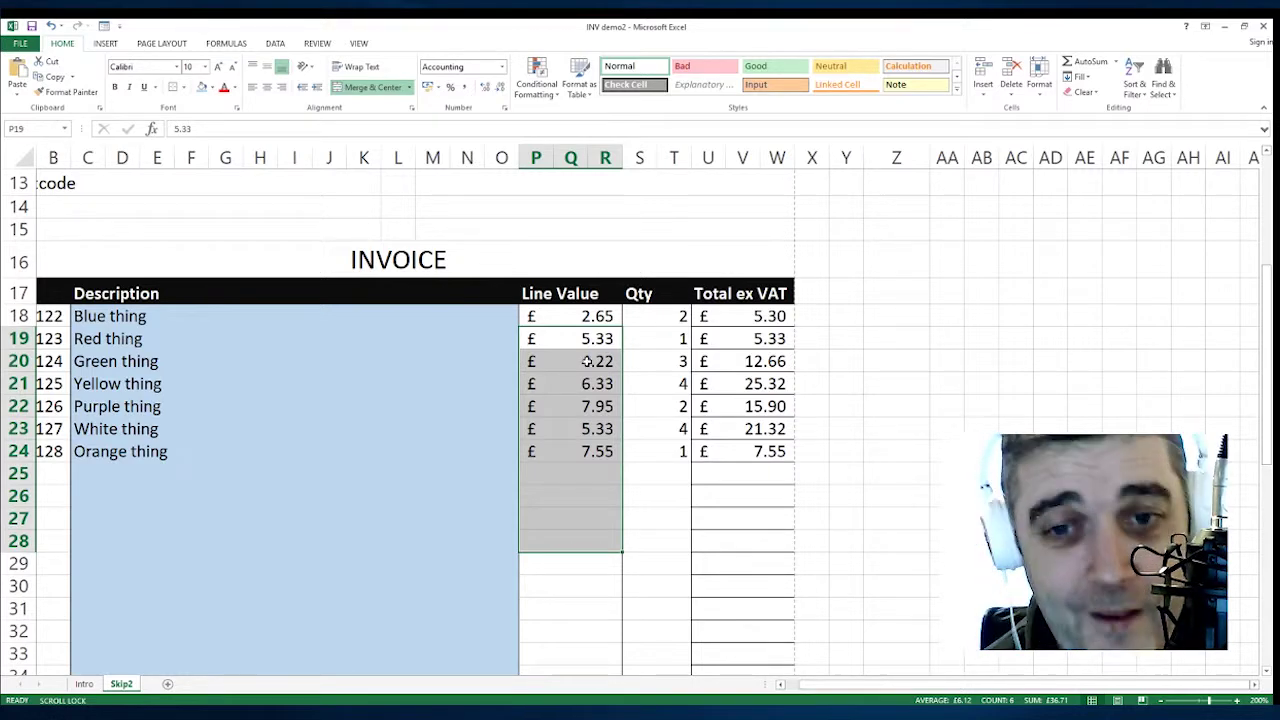
left_click(586, 245)
scroll(597, 249, "up", 2)
left_click(593, 319)
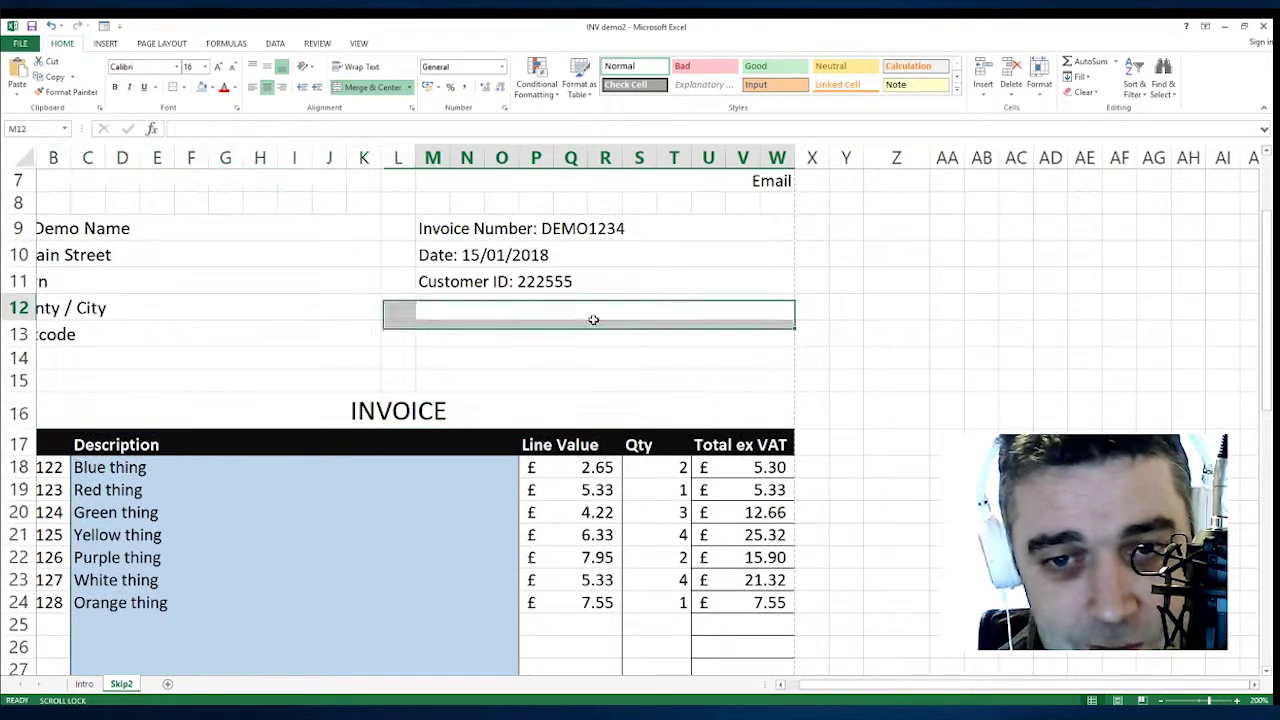
scroll(500, 413, "down", 3)
left_click(422, 352)
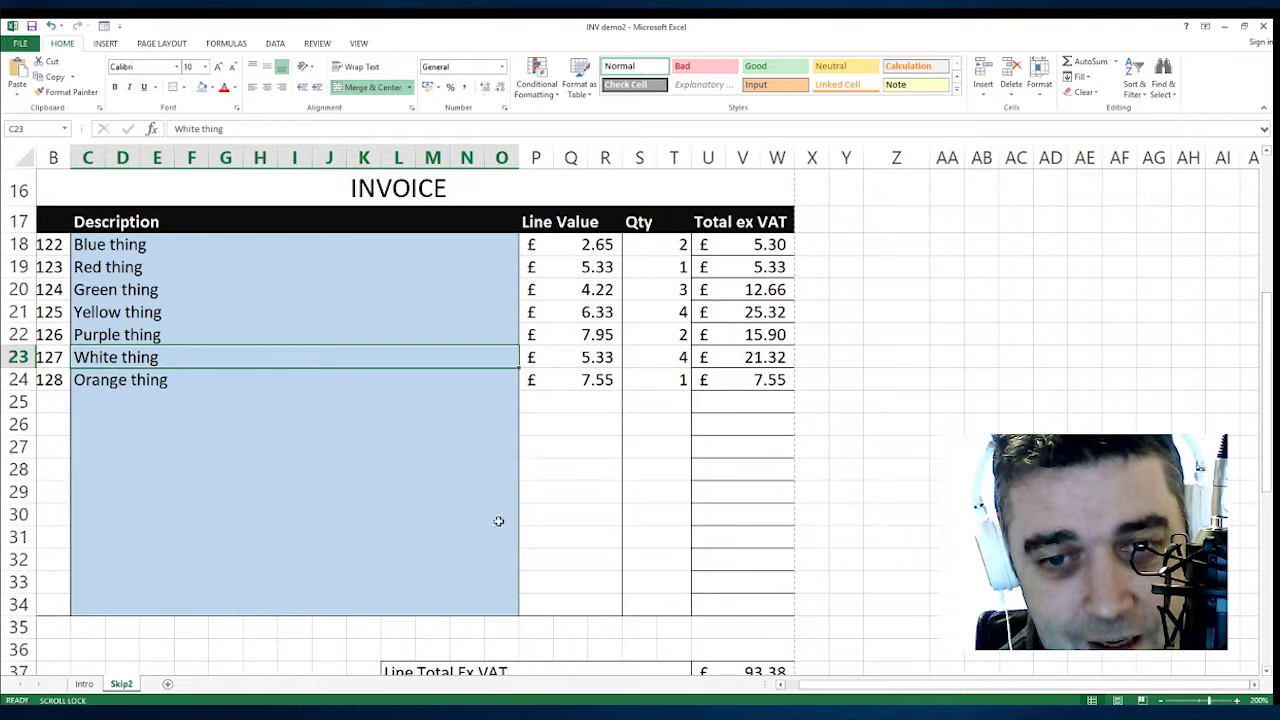
mouse_move(503, 606)
left_mouse_down()
mouse_move(297, 371)
mouse_move(206, 240)
left_mouse_up()
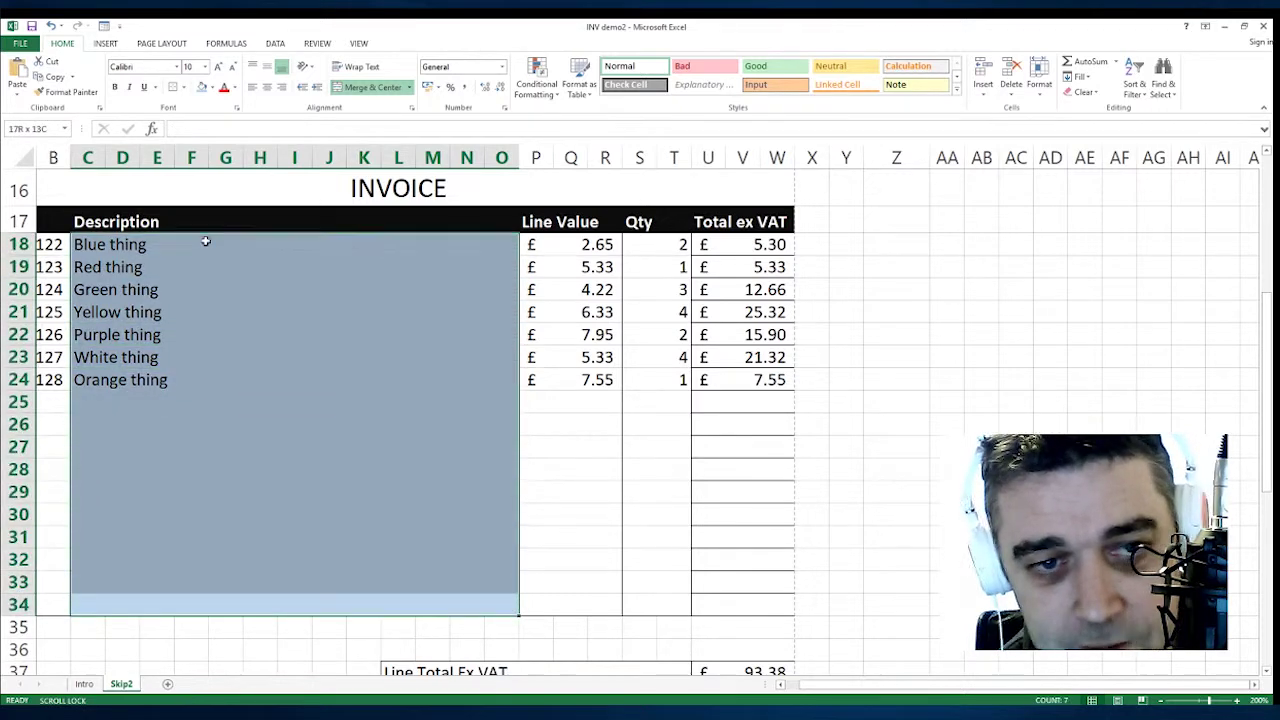
left_click(212, 87)
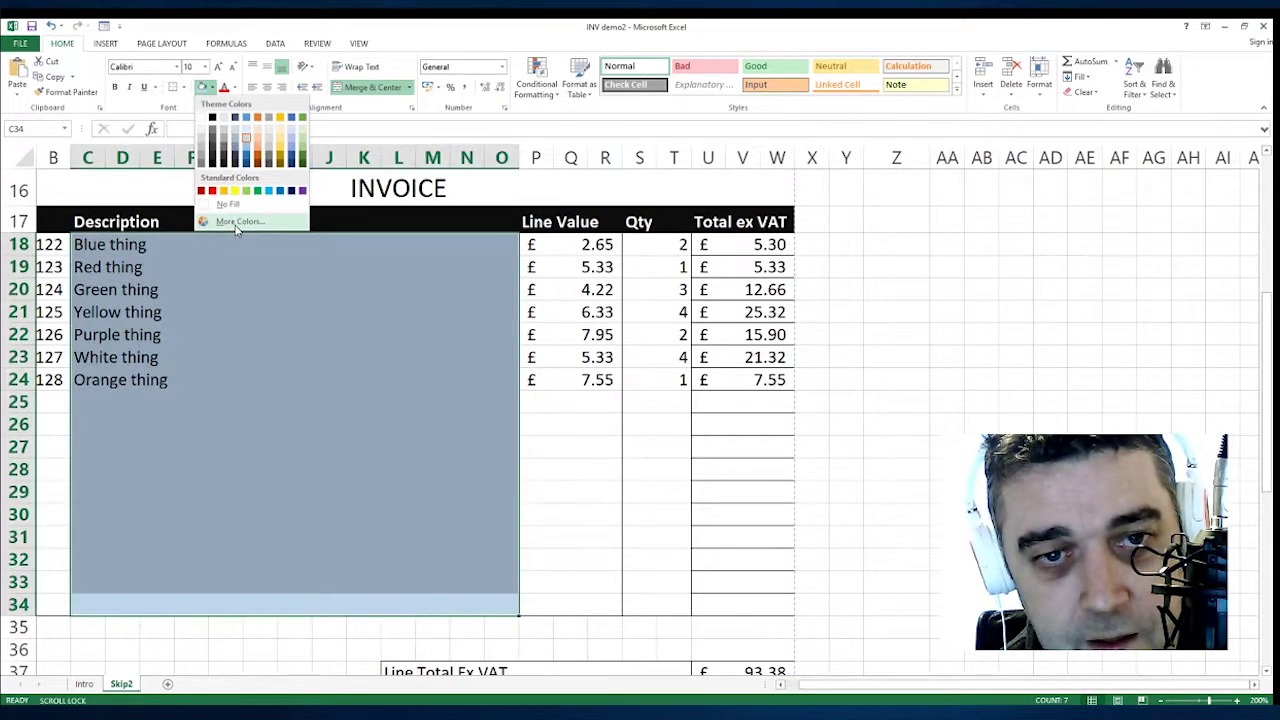
left_click(228, 204)
left_click(586, 443)
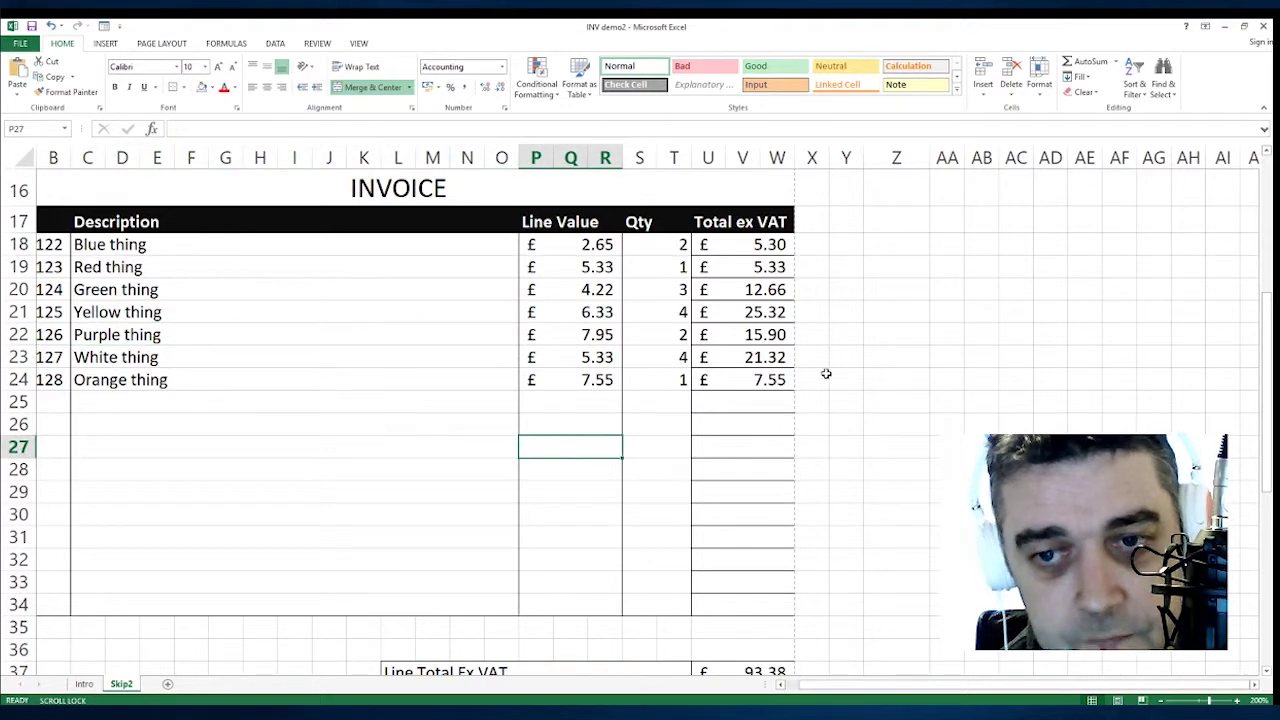
scroll(826, 374, "up", 5)
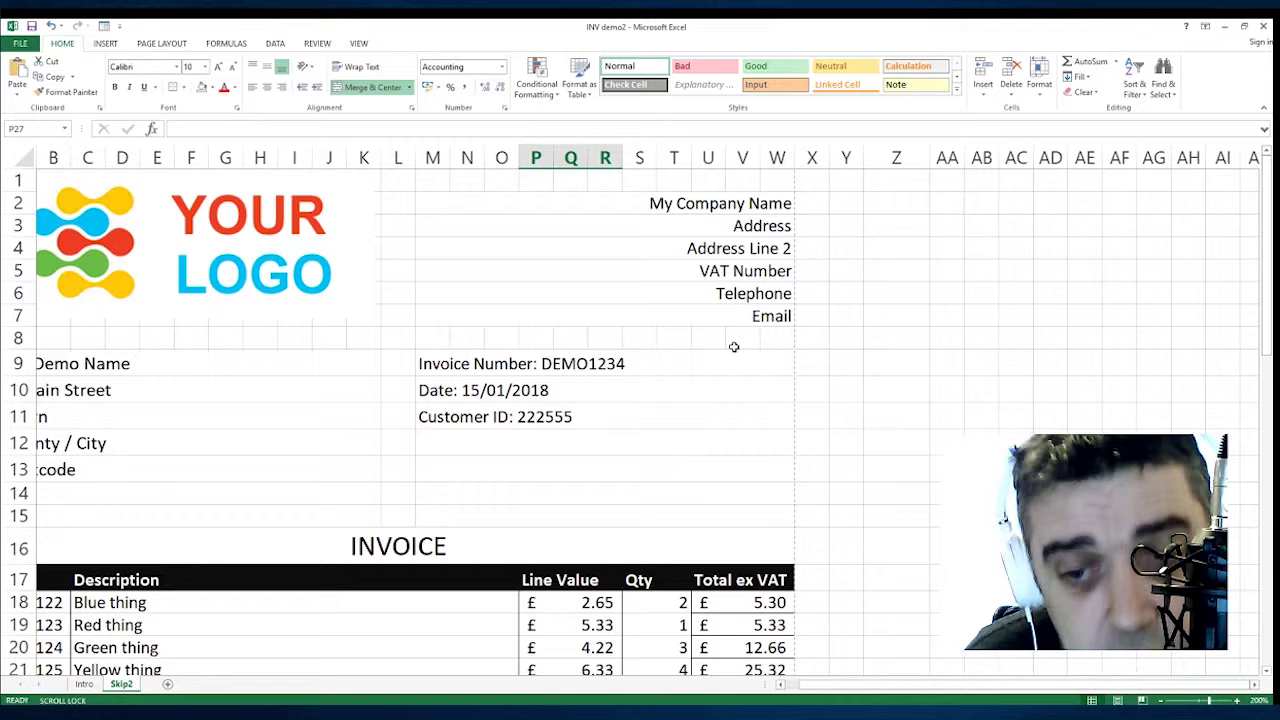
Save the workbook to this computer as PDF type, overwriting the existing INV demo2.pdf.
left_click(611, 244)
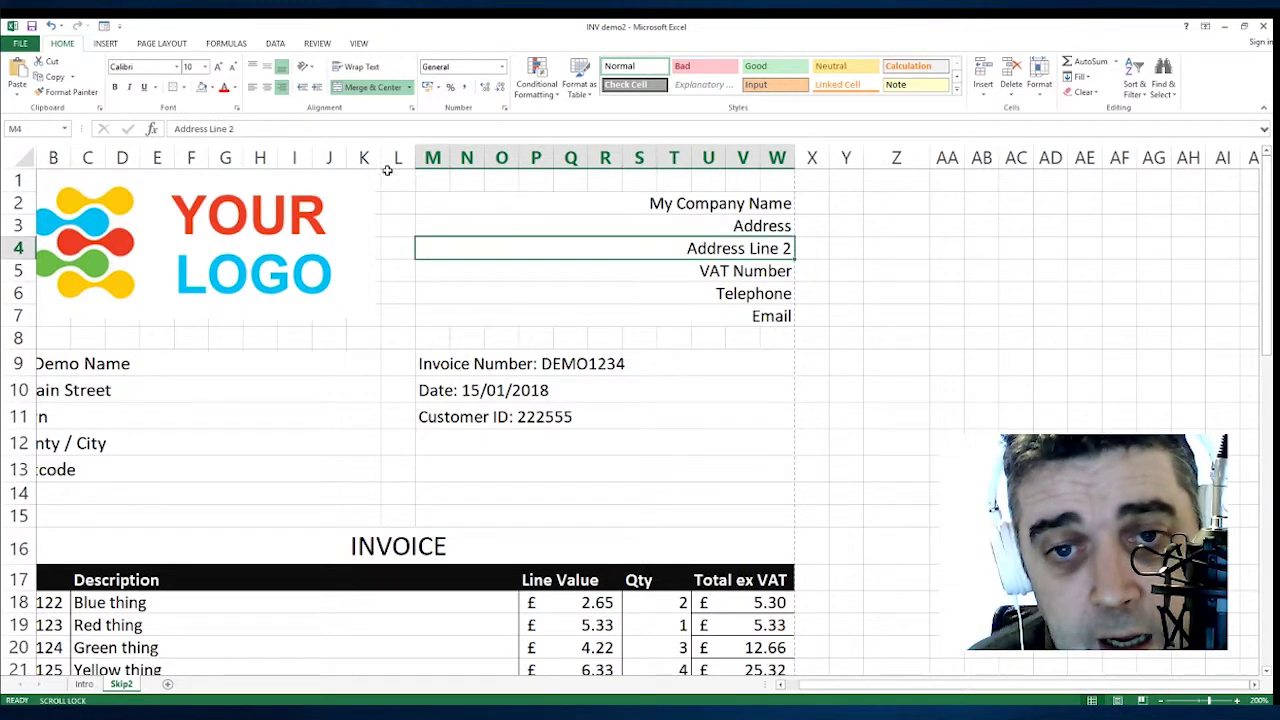
left_click(20, 44)
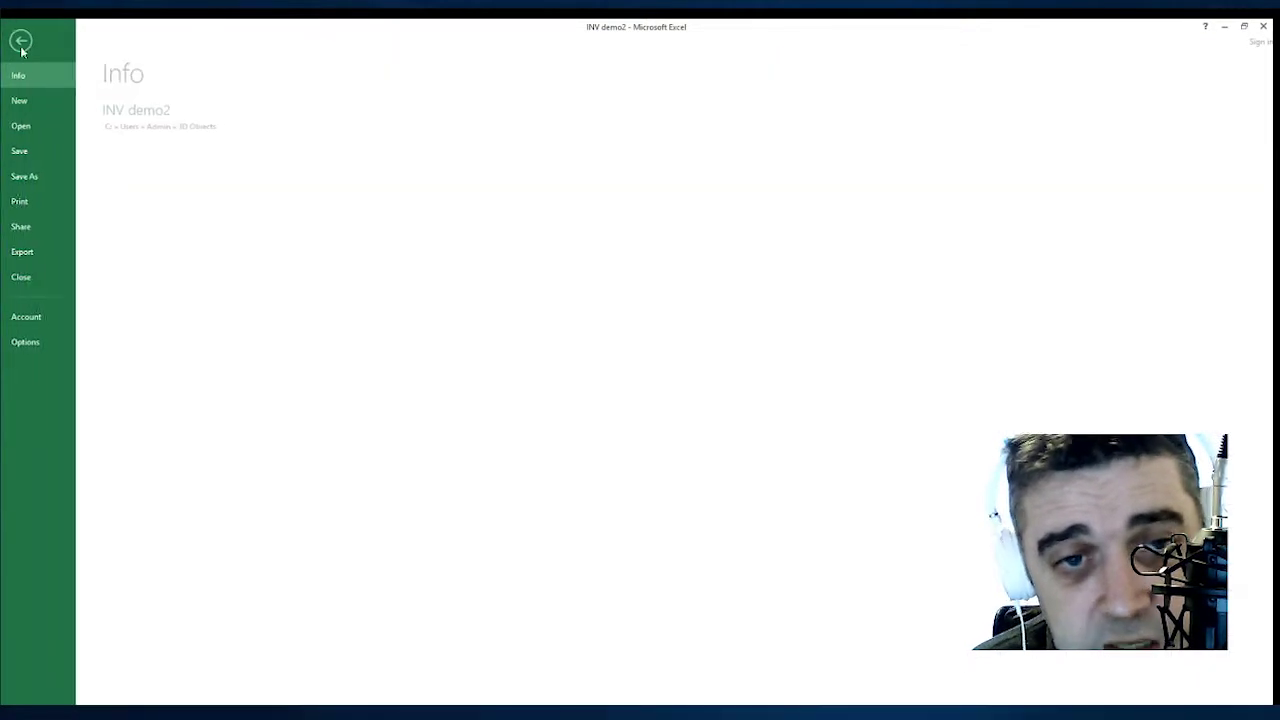
left_click(30, 176)
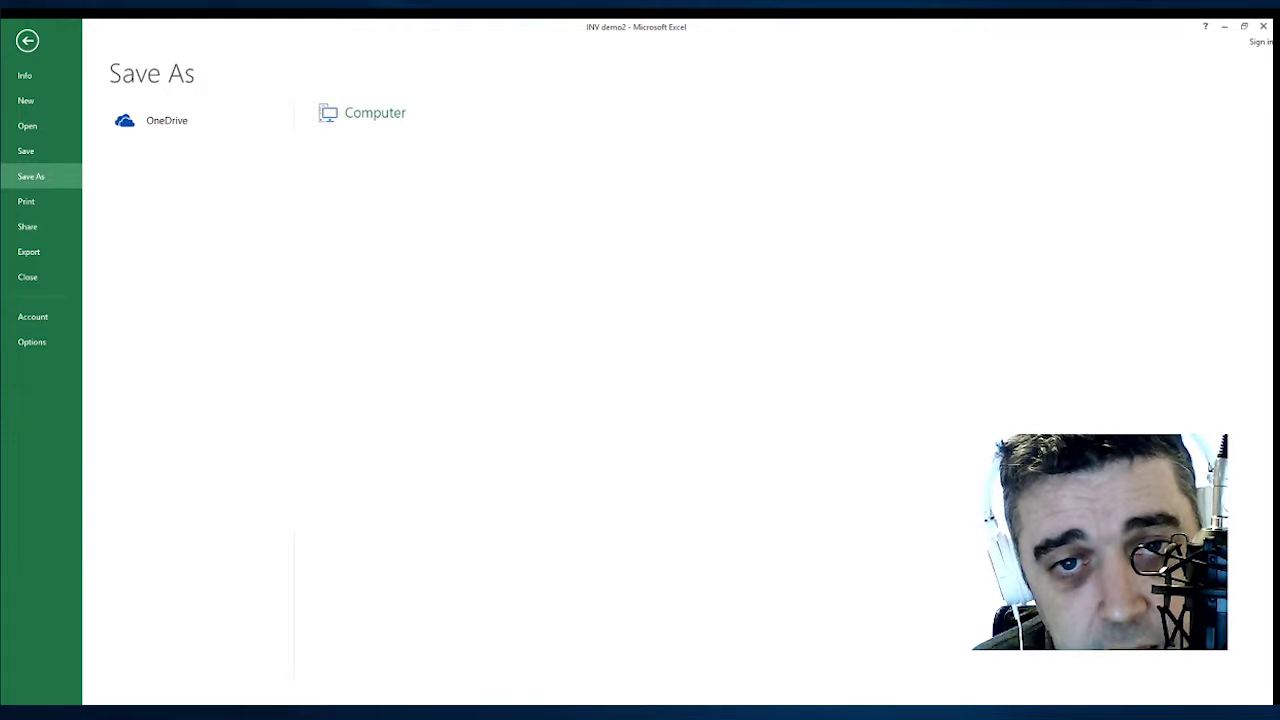
left_click(393, 209)
left_click(245, 302)
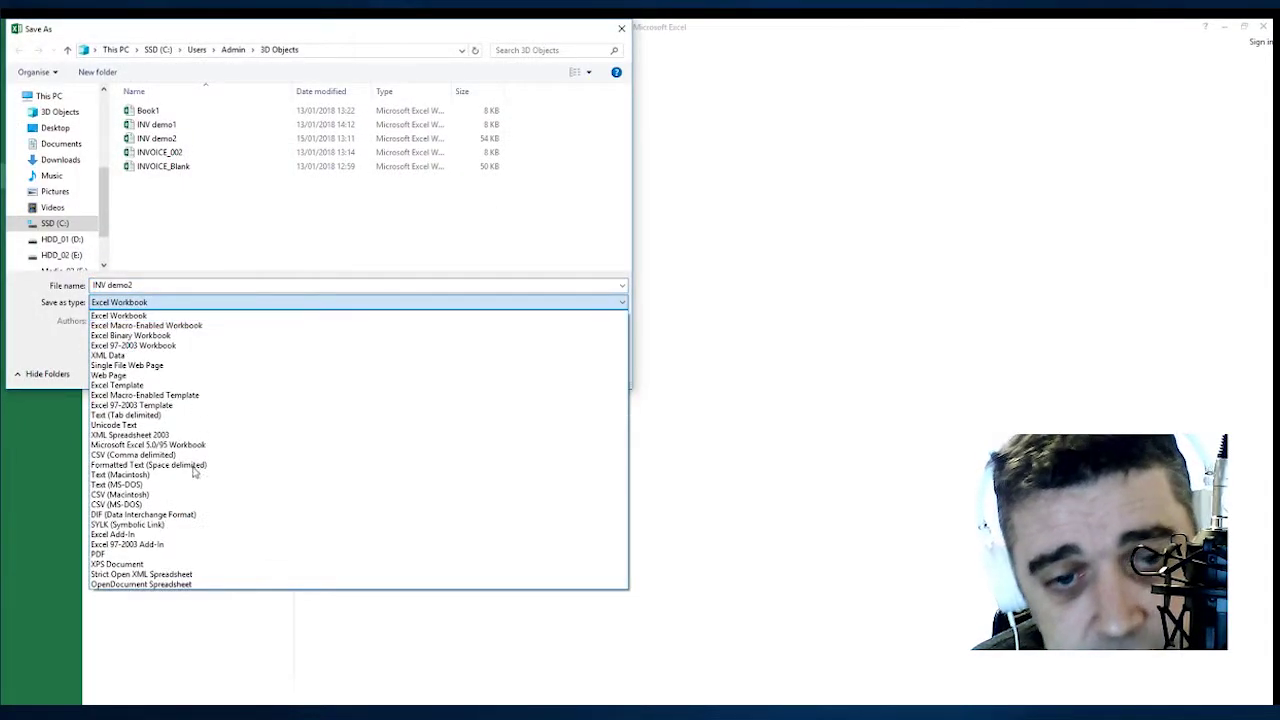
left_click(195, 554)
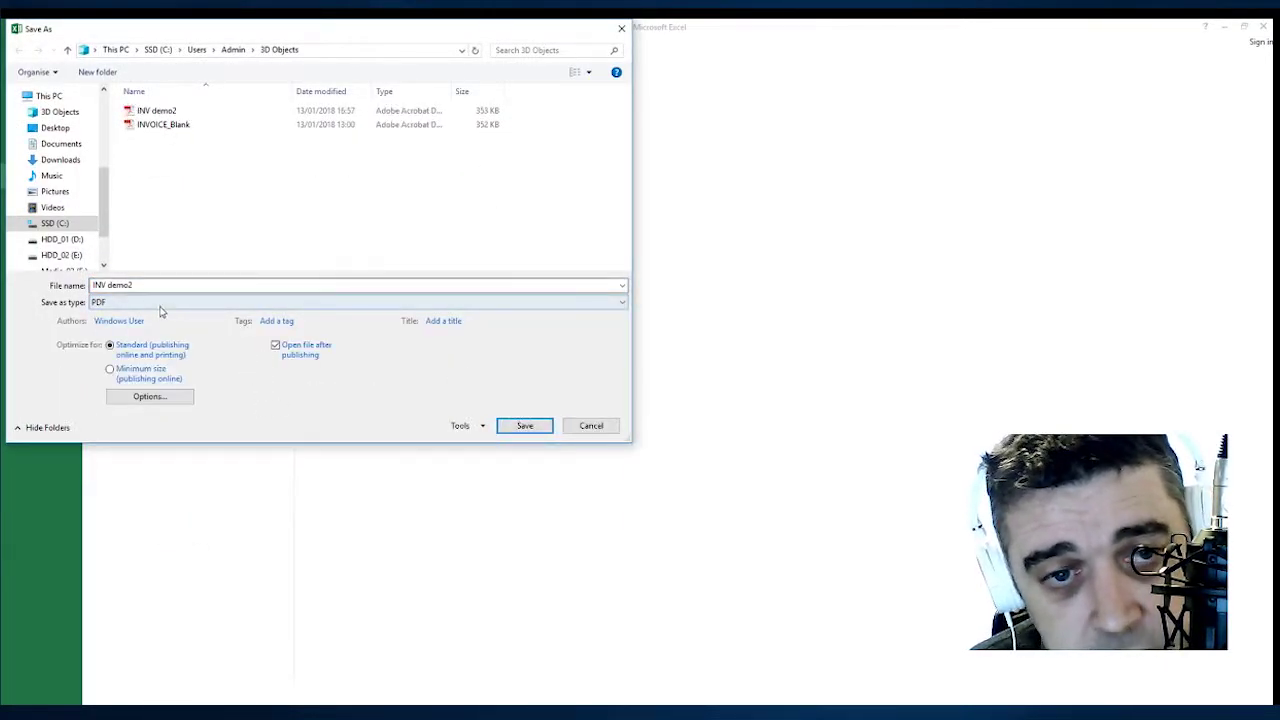
left_click(524, 425)
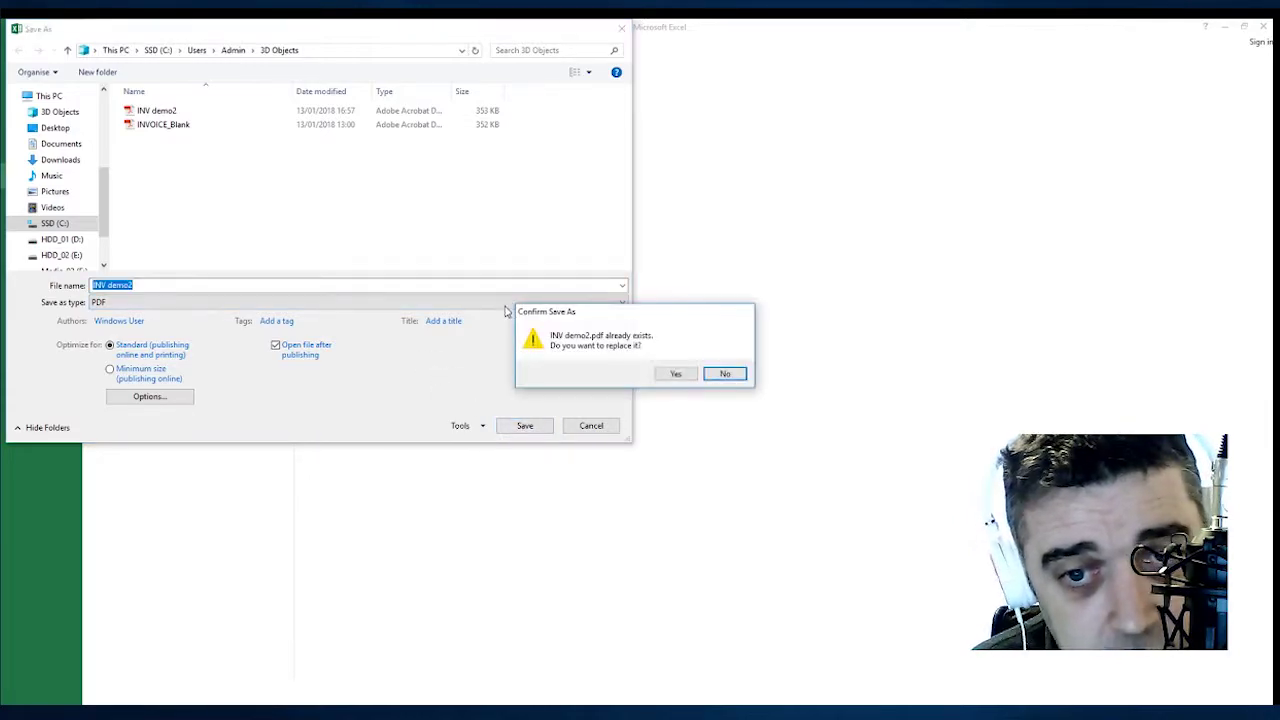
left_click(668, 373)
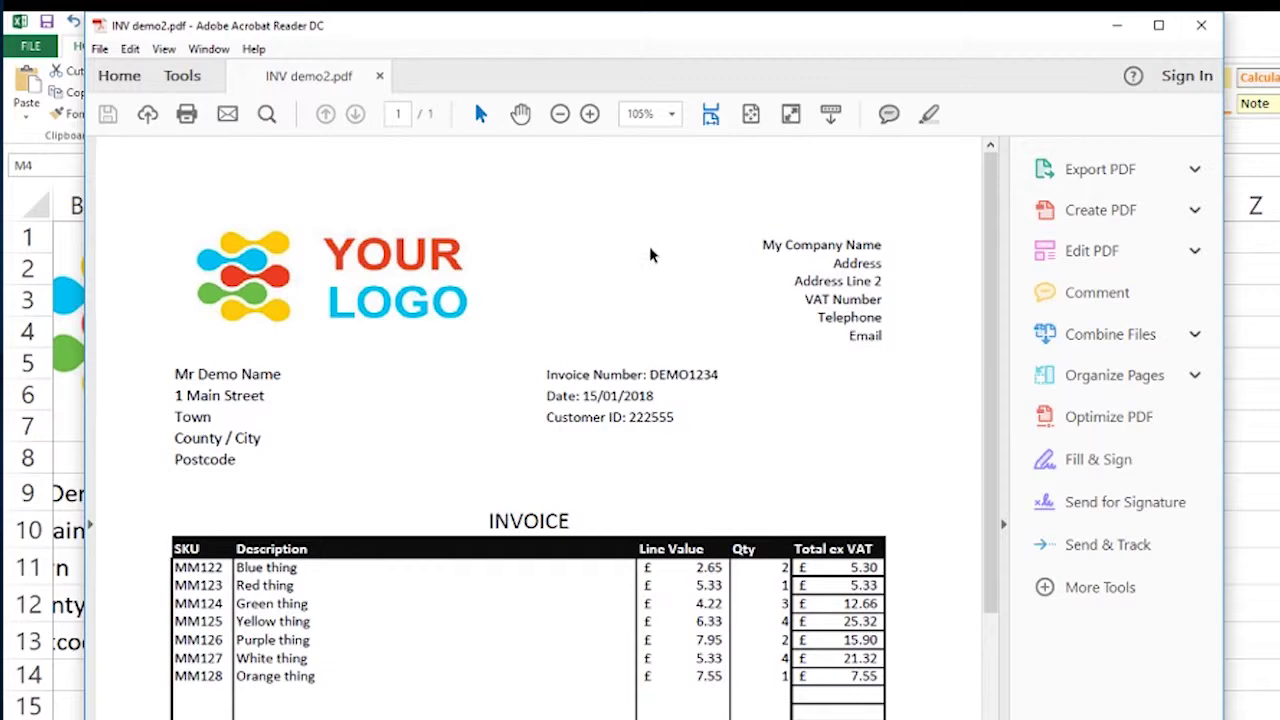
Scroll through INV demo2.pdf to check the header, line items and totals.
scroll(717, 323, "down", 5)
scroll(777, 380, "down", 5)
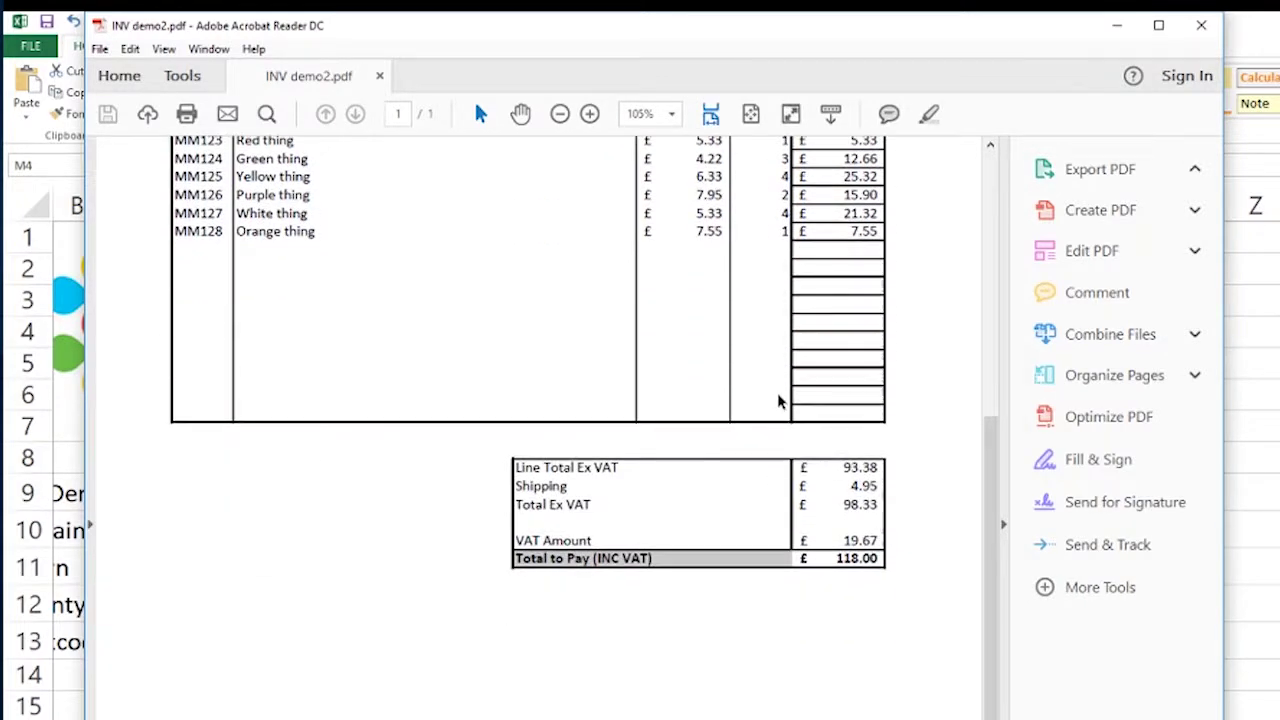
scroll(780, 400, "up", 10)
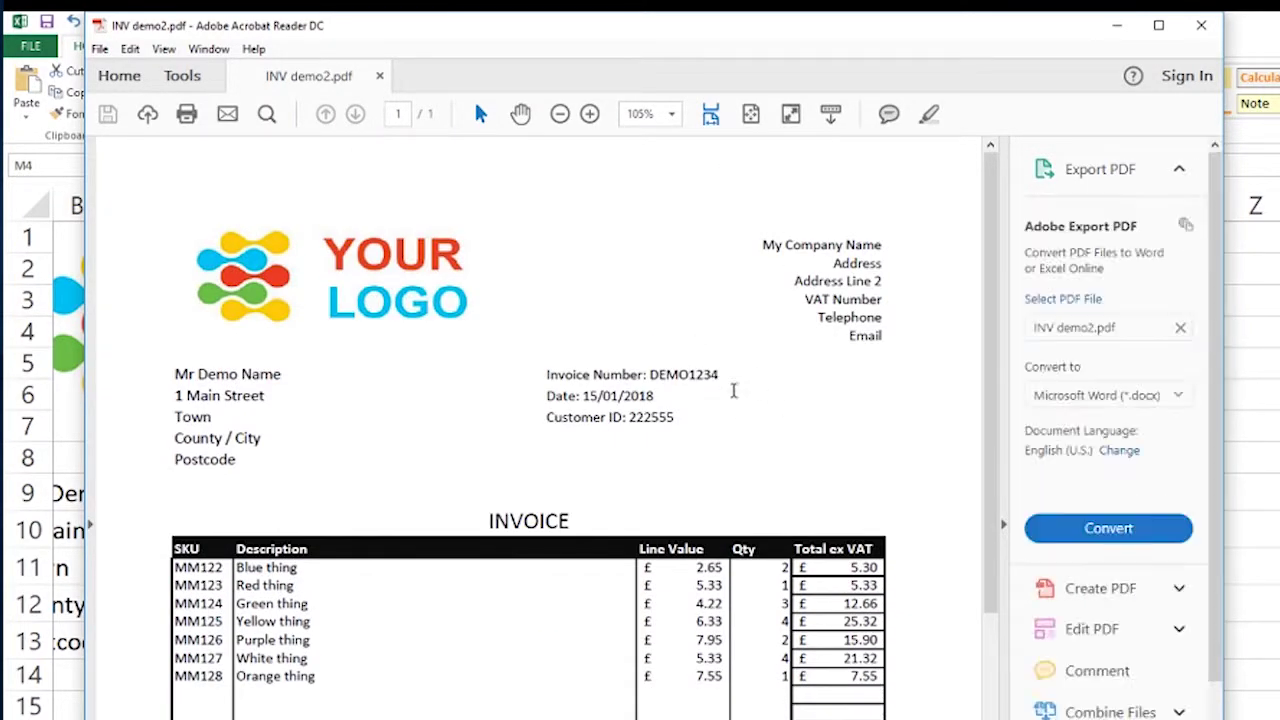